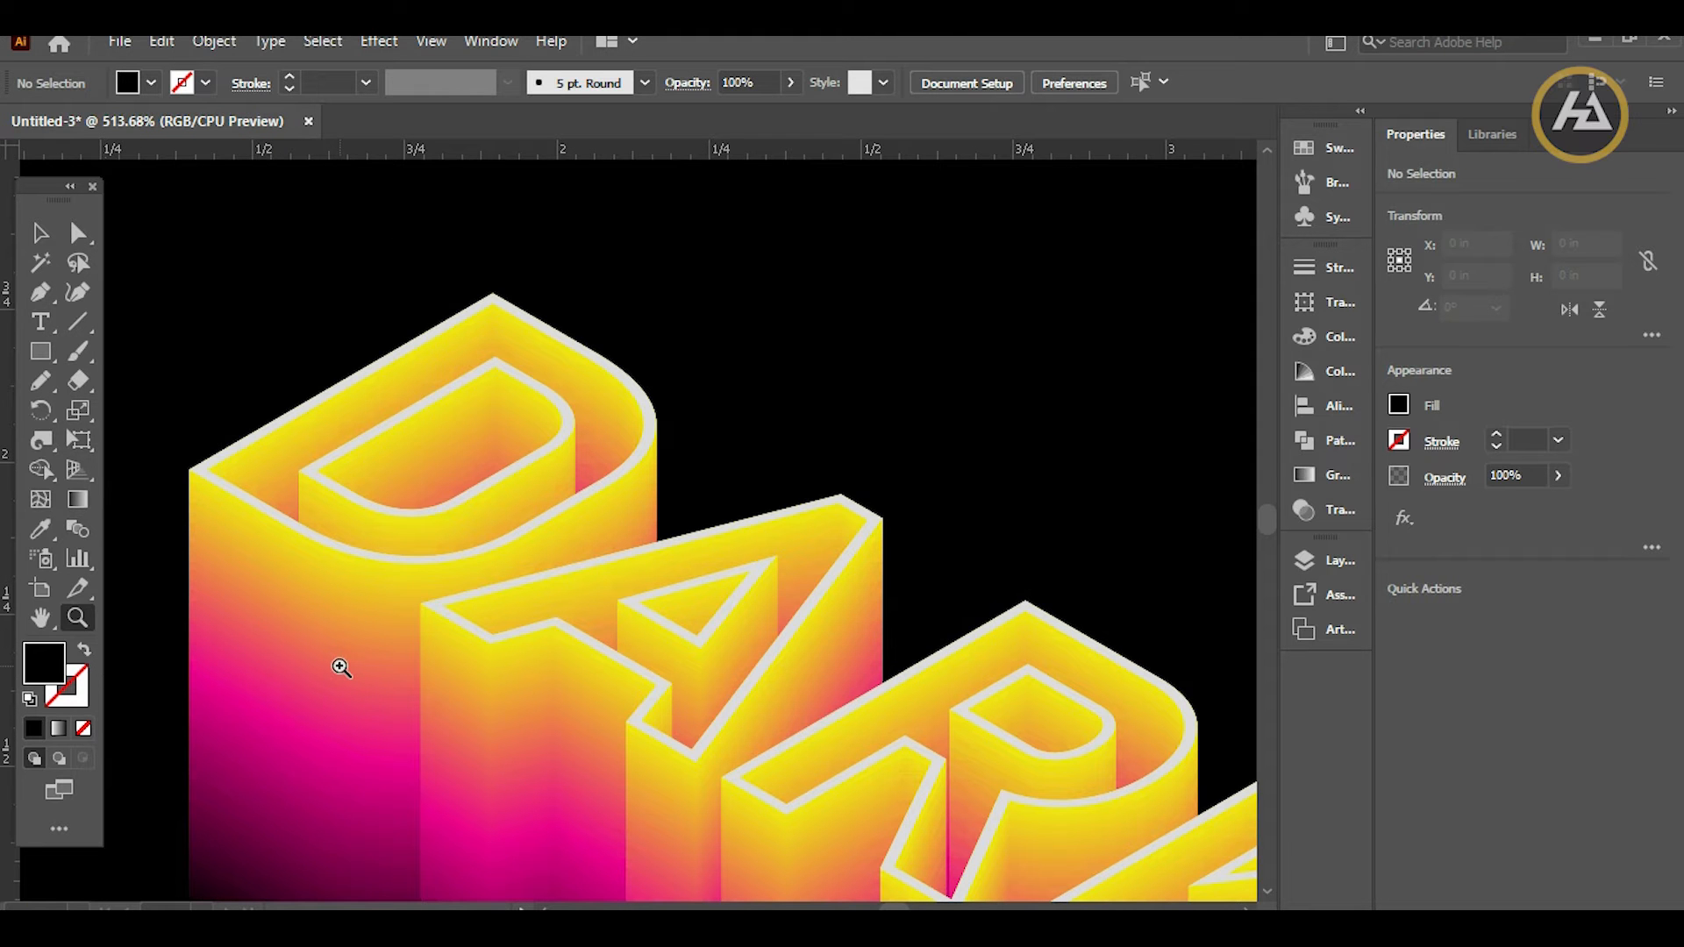
Examine the finished isometric DARK lettering with its yellow, magenta and black gradient, both close up and on the full artboard
key("Tab")
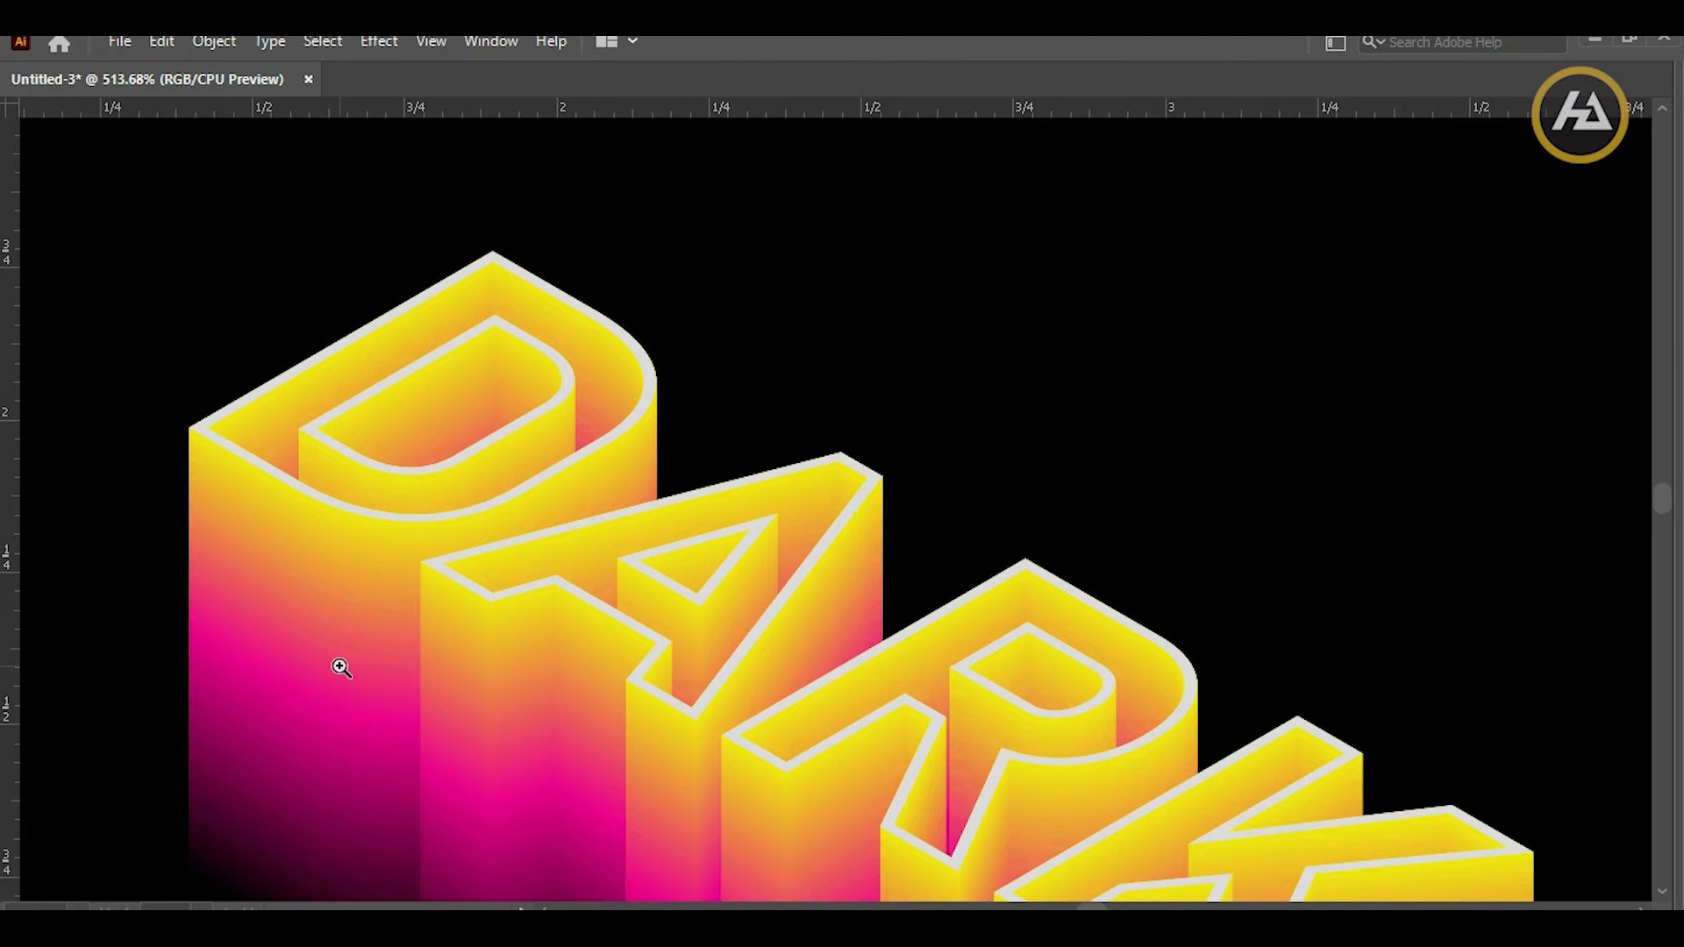
left_click(339, 669, "alt")
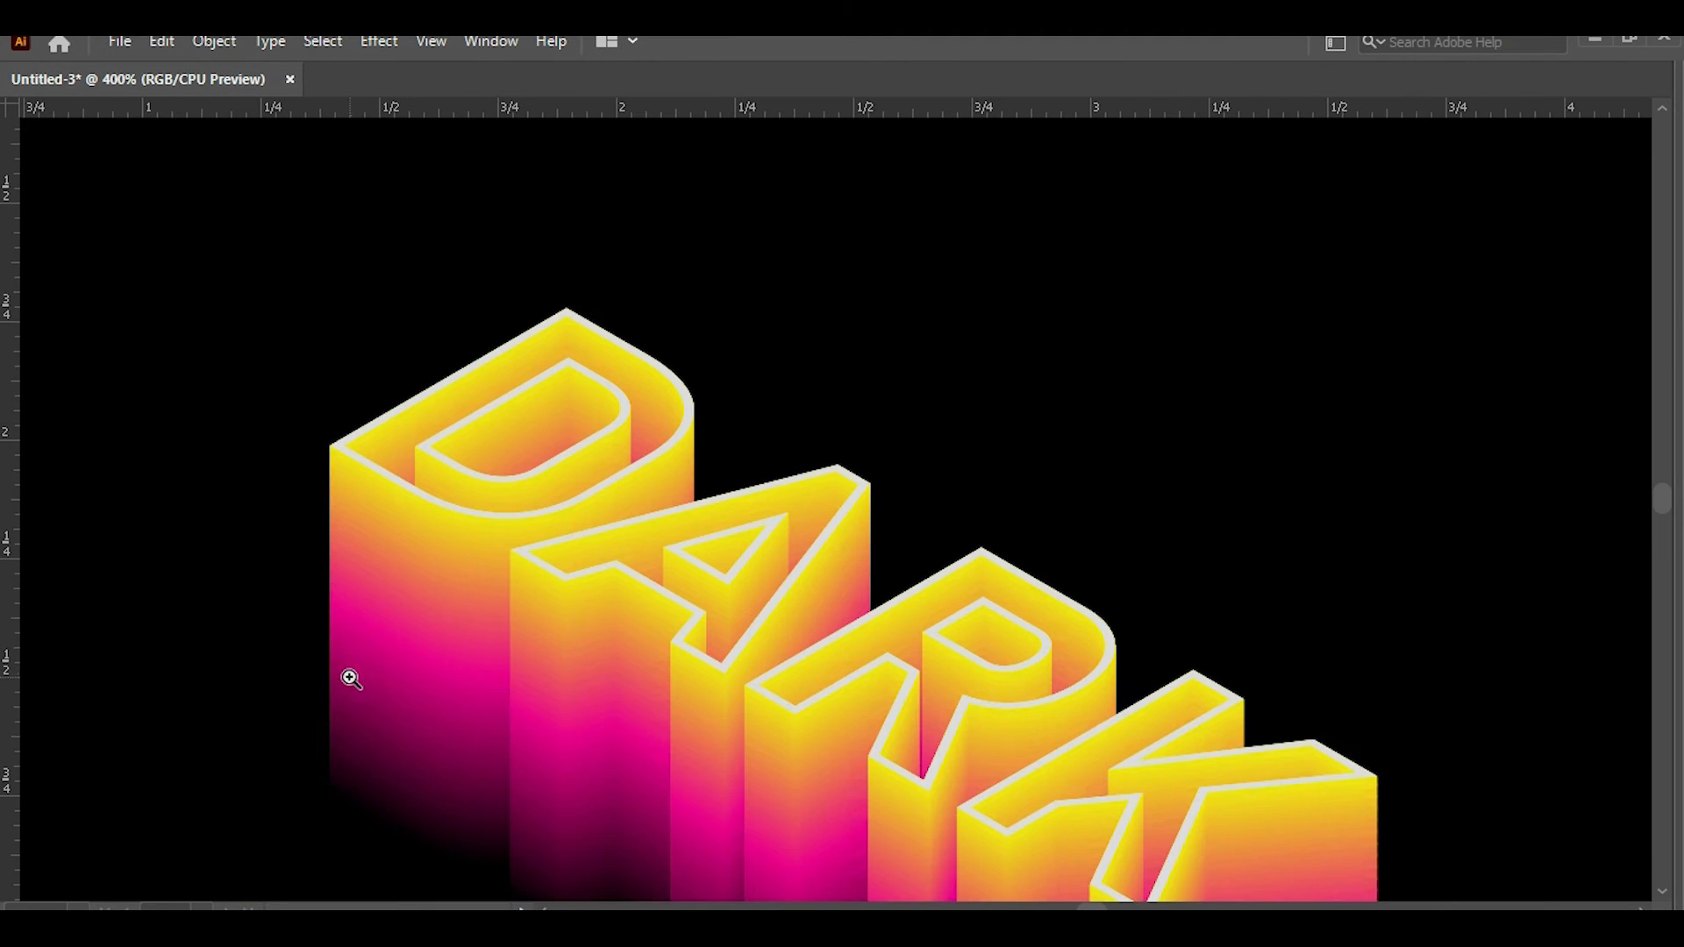
left_click_drag(466, 673, 392, 509)
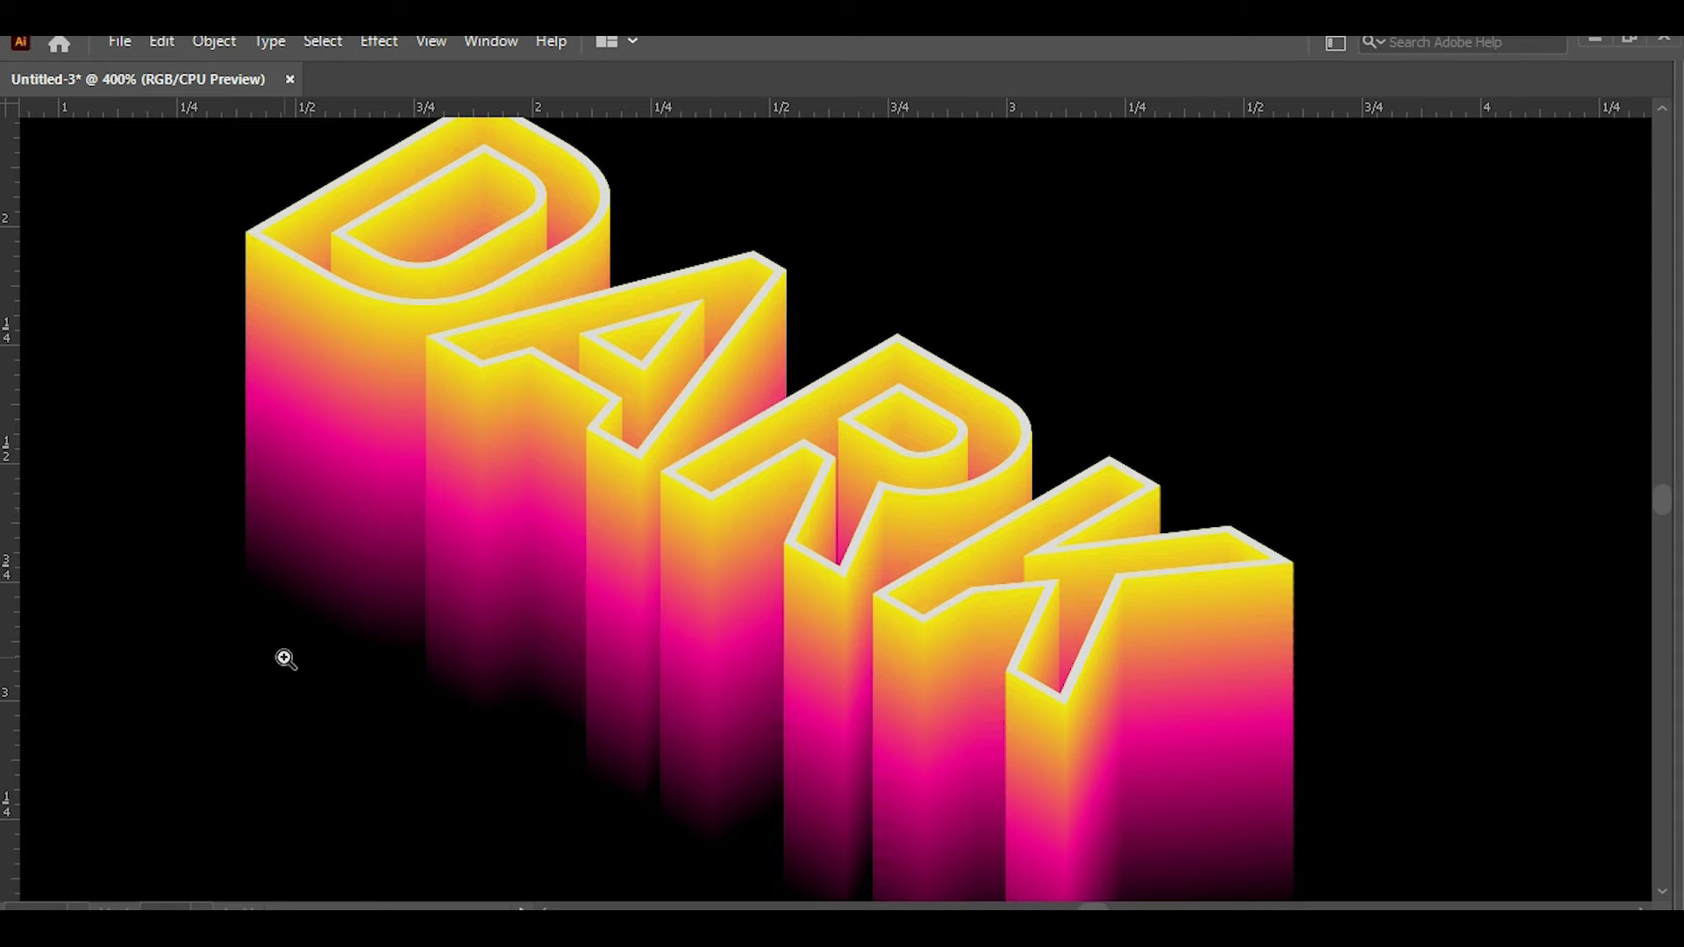
key("ctrl+0")
key("ctrl+1")
key("Tab")
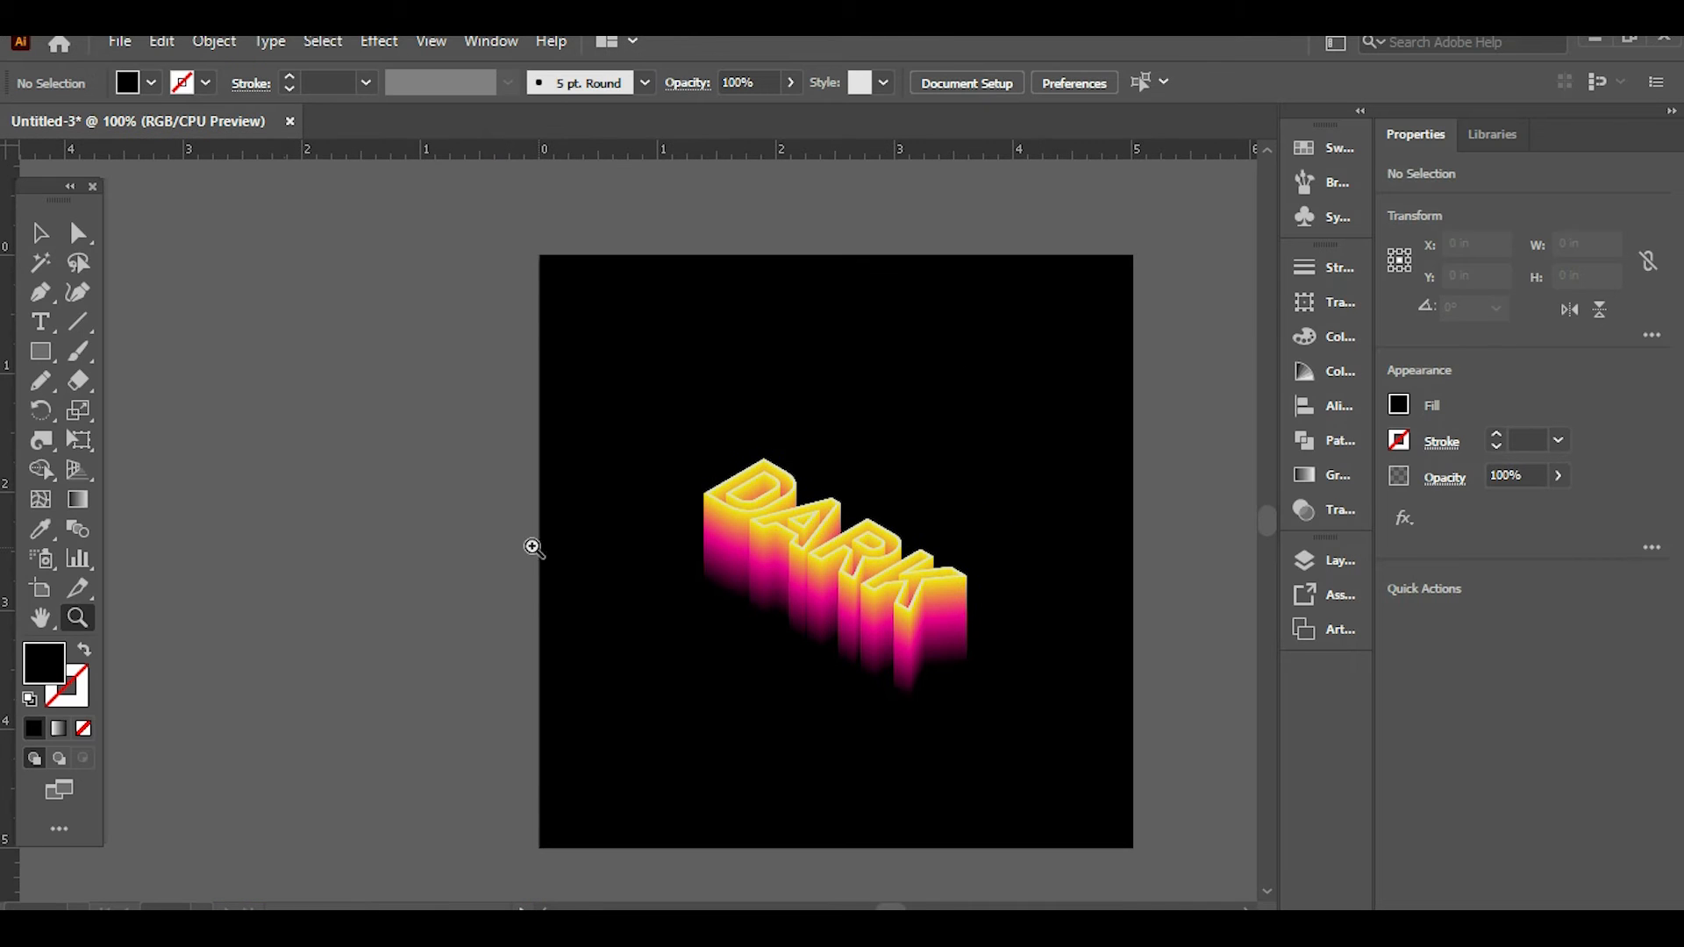
Delete the finished DARK lettering and keep the black background square
key("v")
left_click_drag(482, 440, 1022, 689)
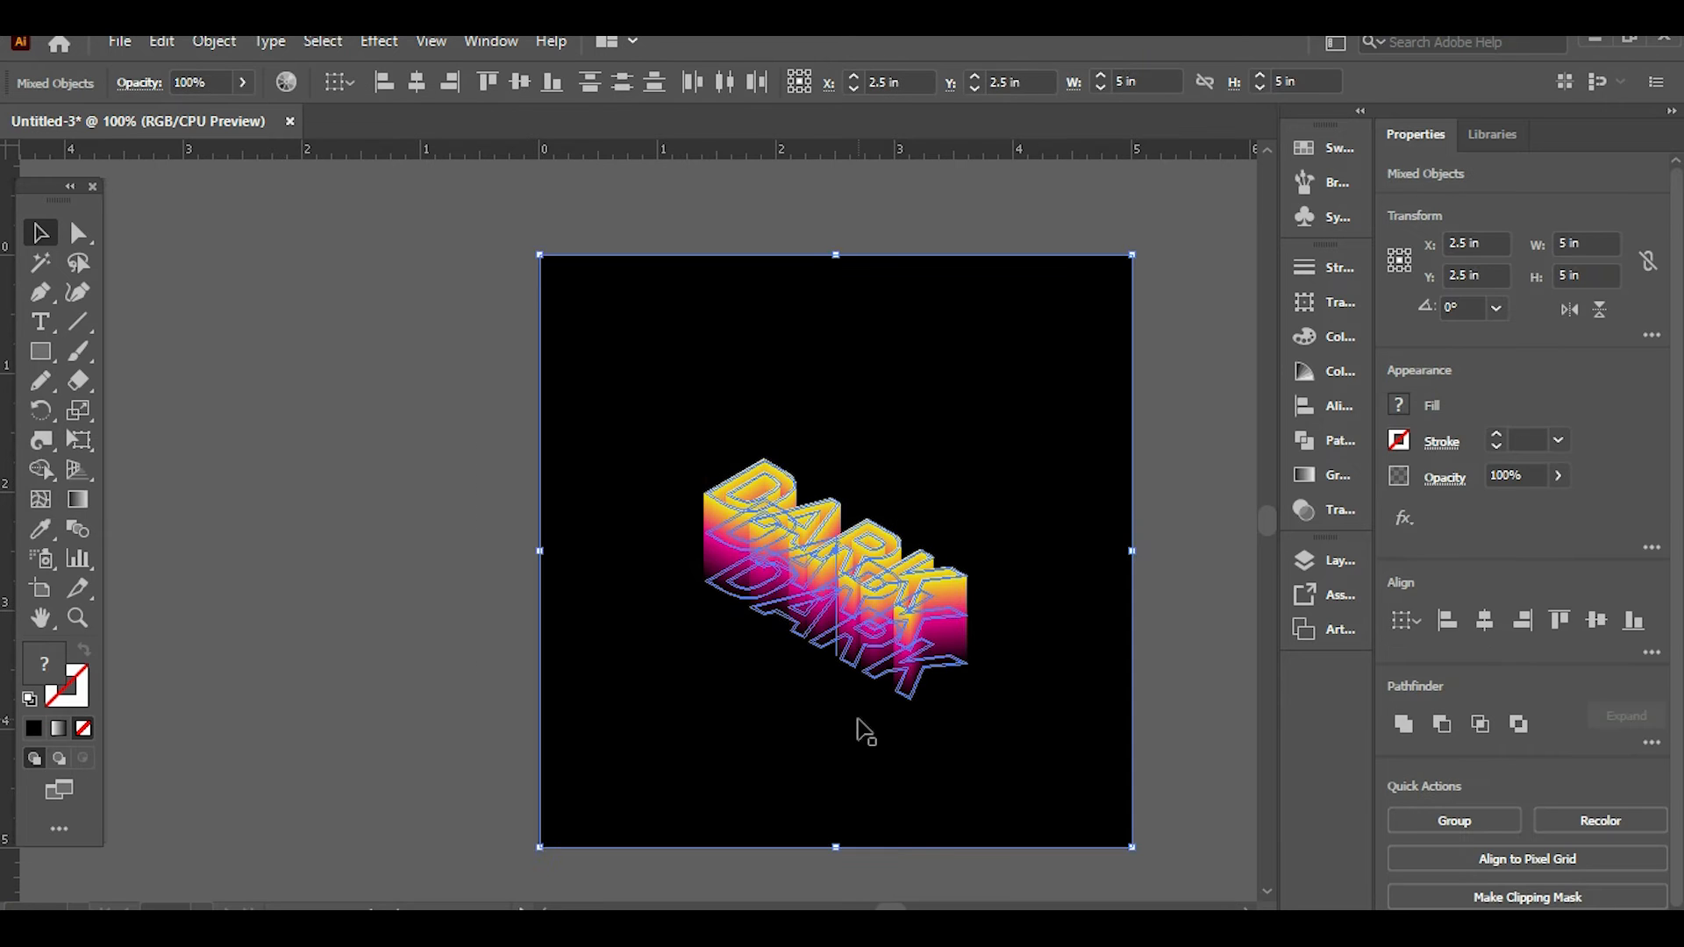
key("Delete")
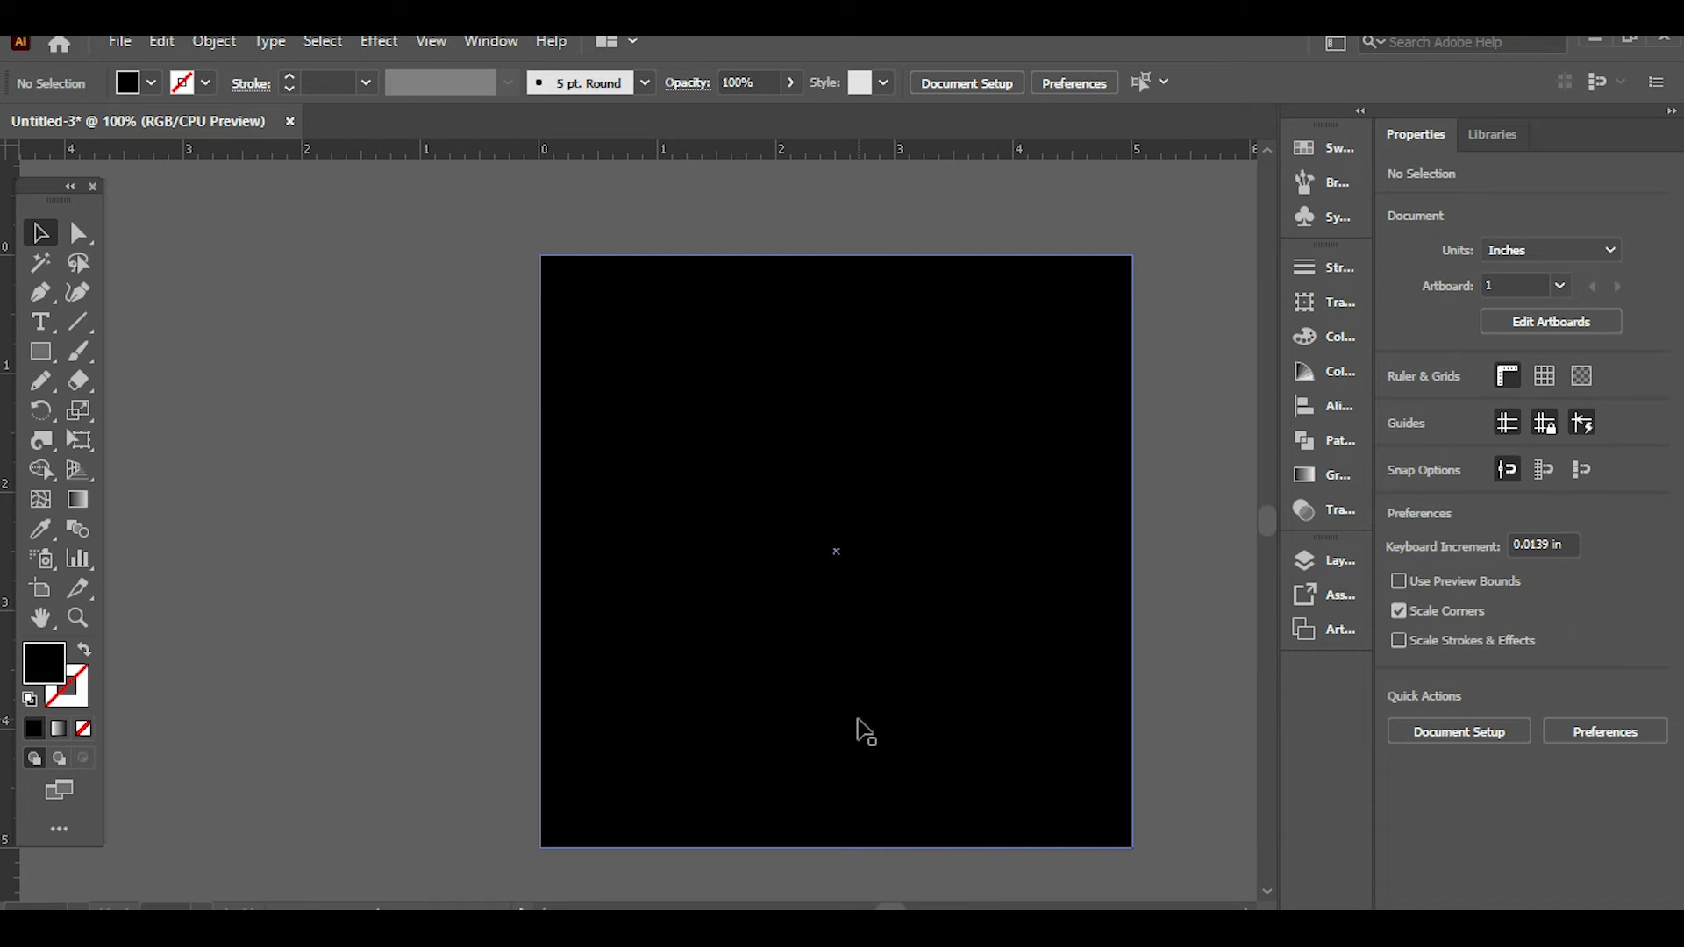
Lock the black background rectangle so that it cannot be selected
key("F7")
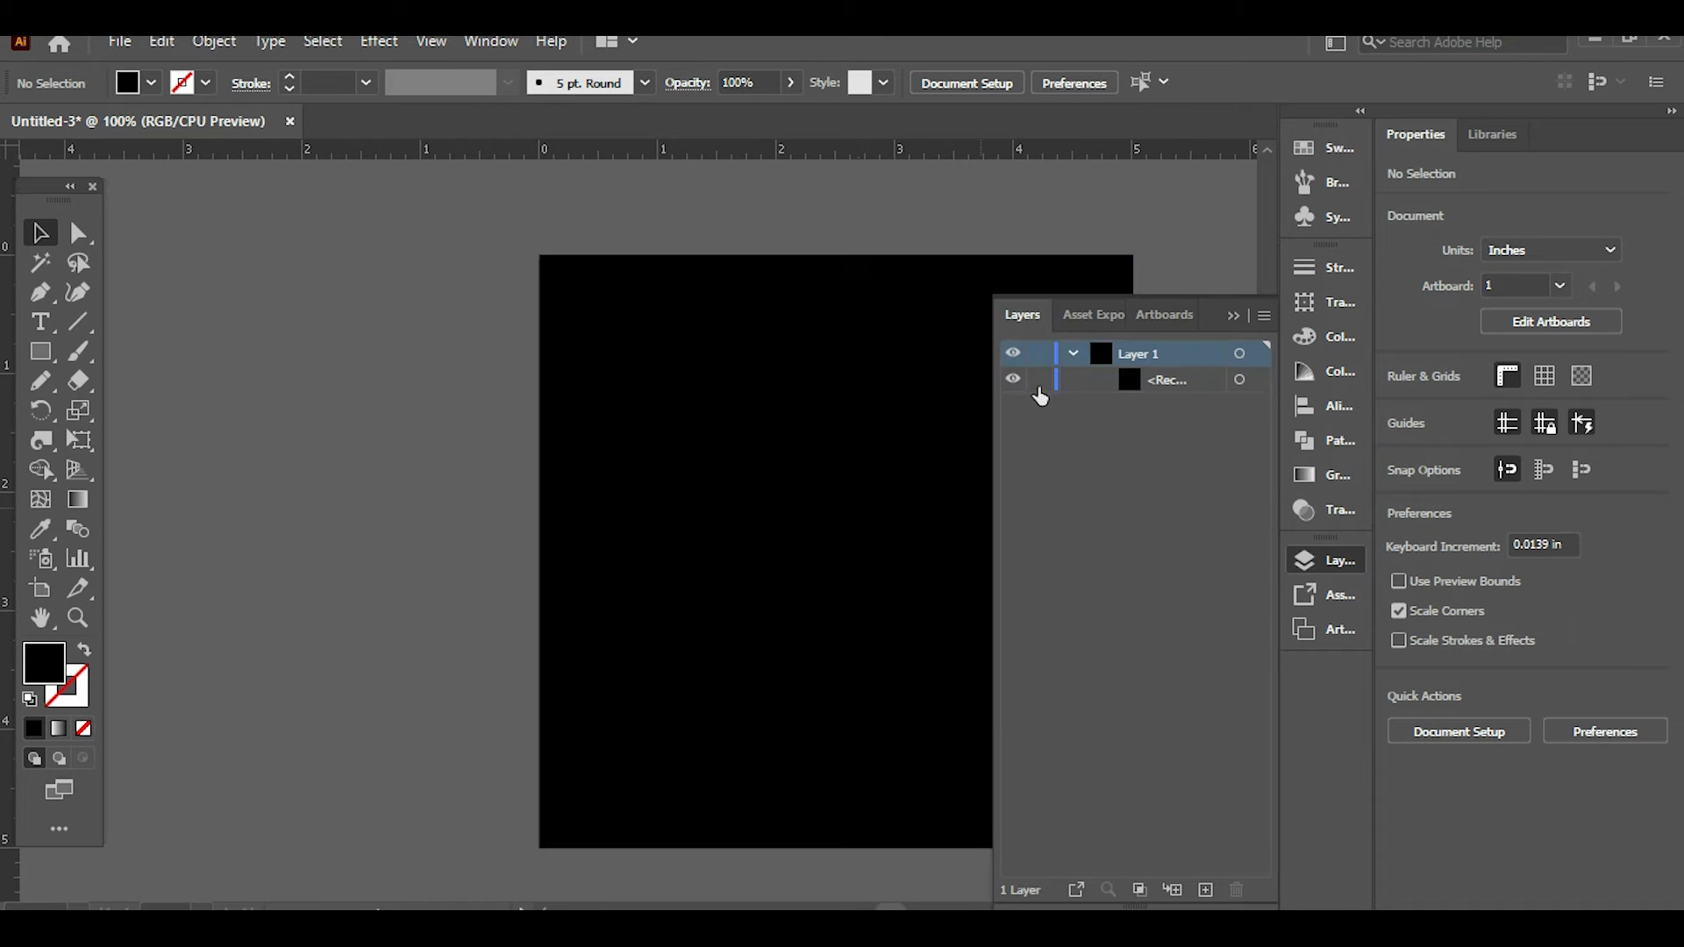
left_click(1075, 353)
left_click(1233, 315)
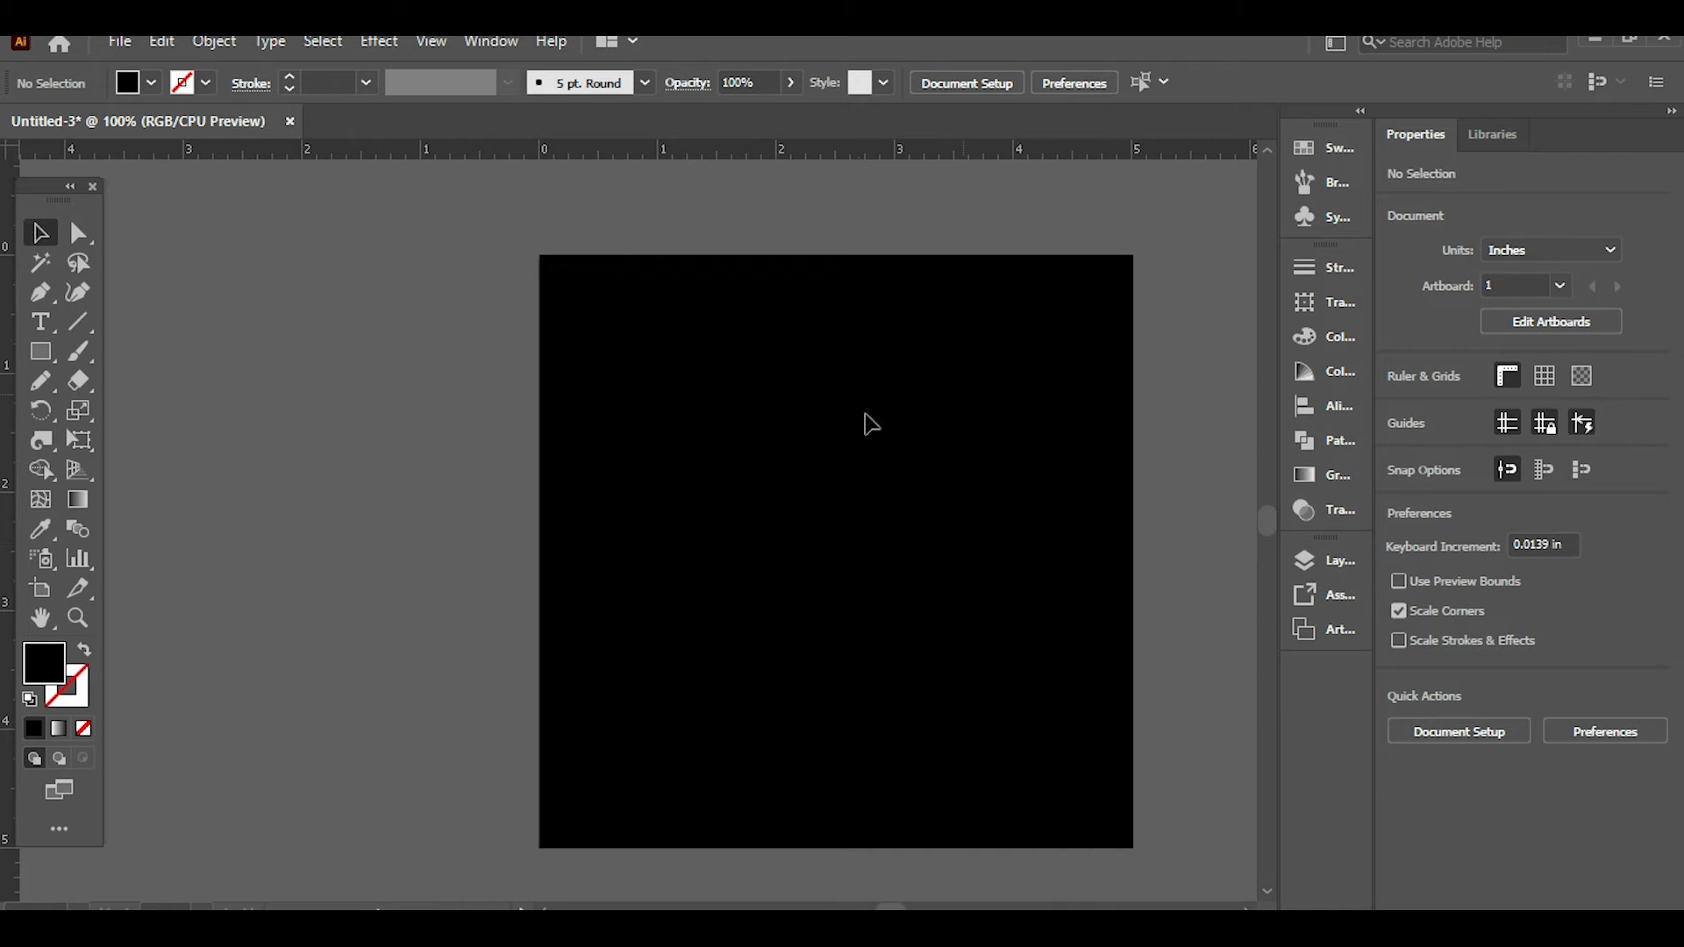
scroll(635, 530, "right", 5)
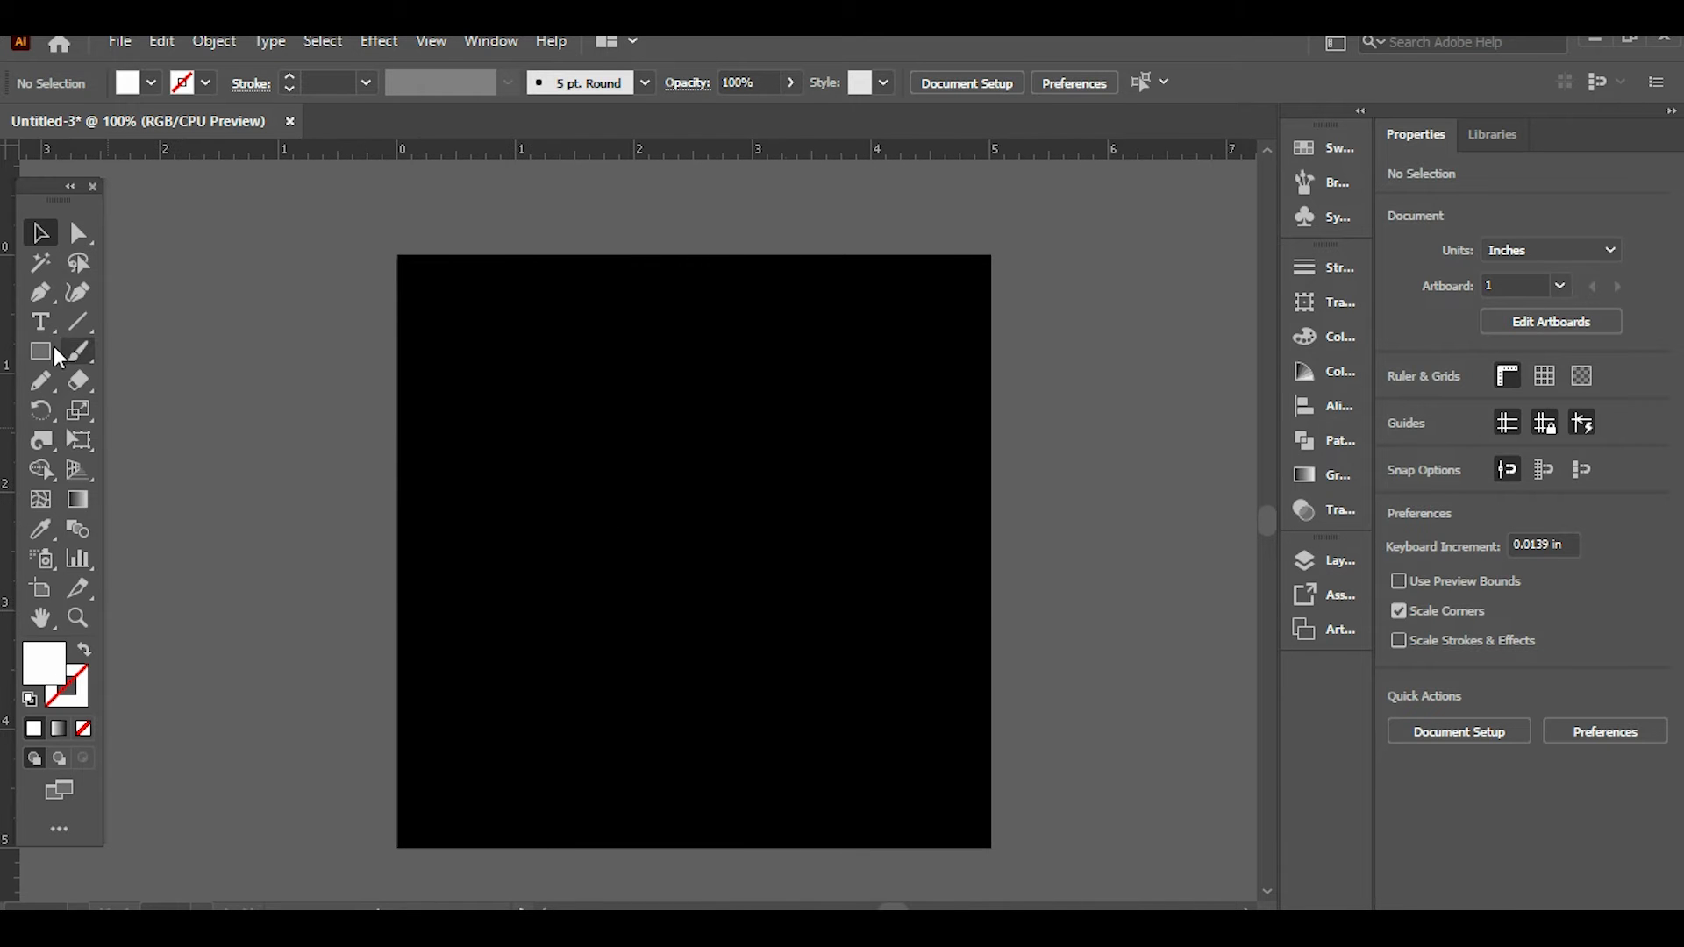
key("t")
left_click(537, 487)
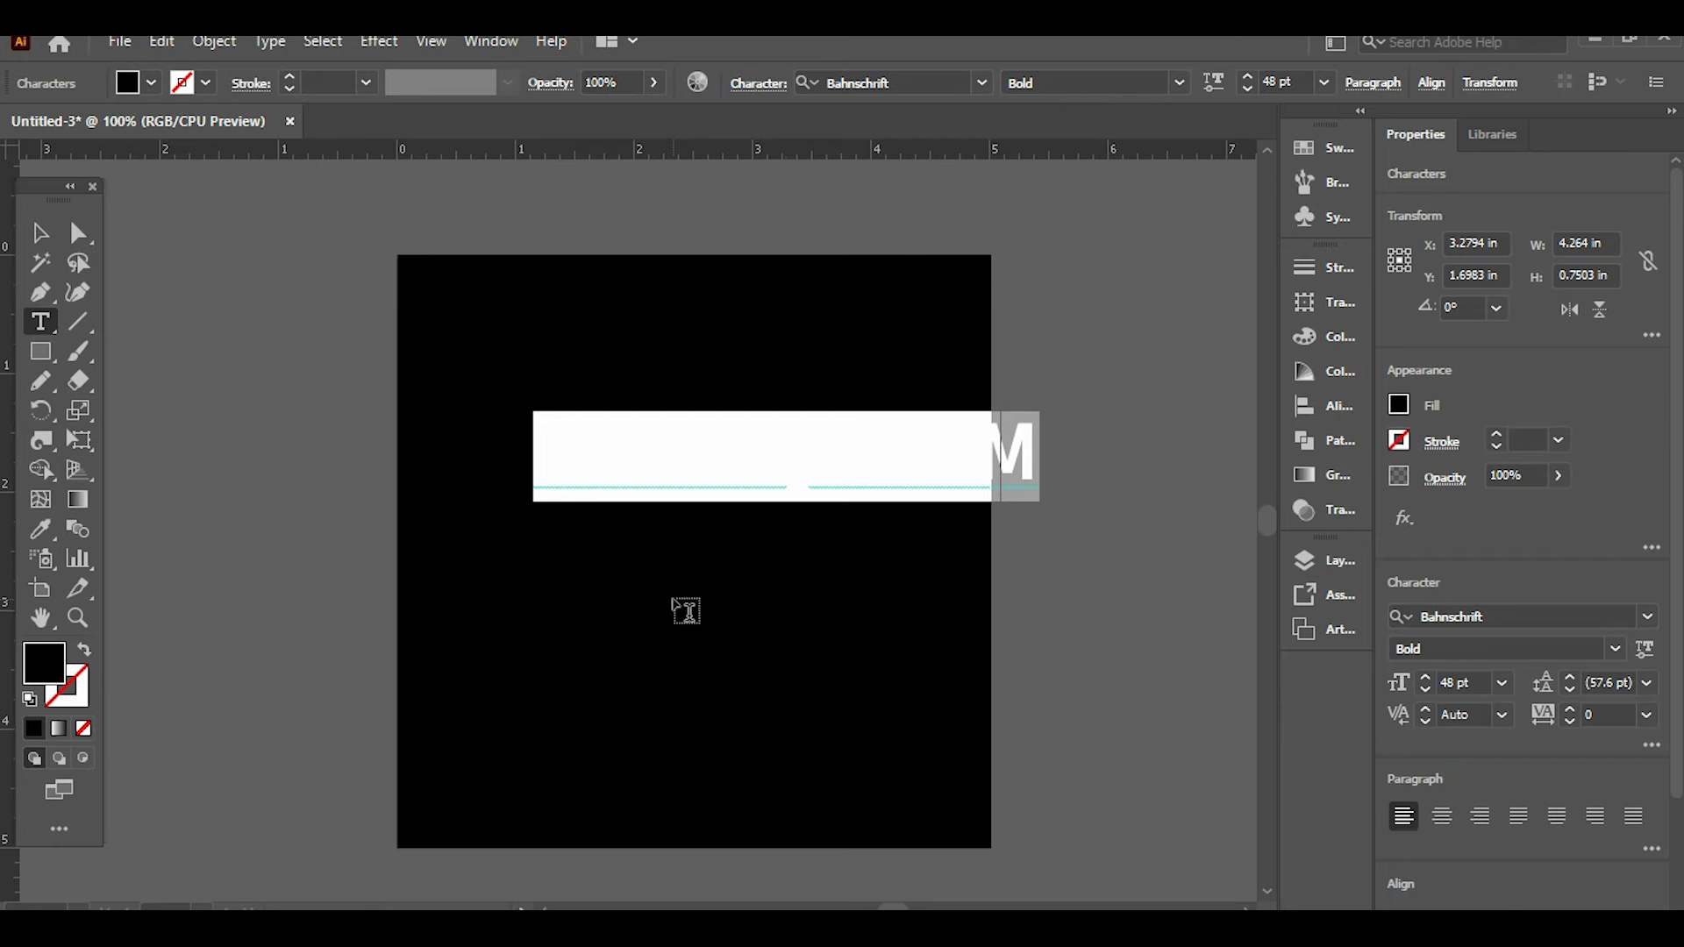
left_click(40, 233)
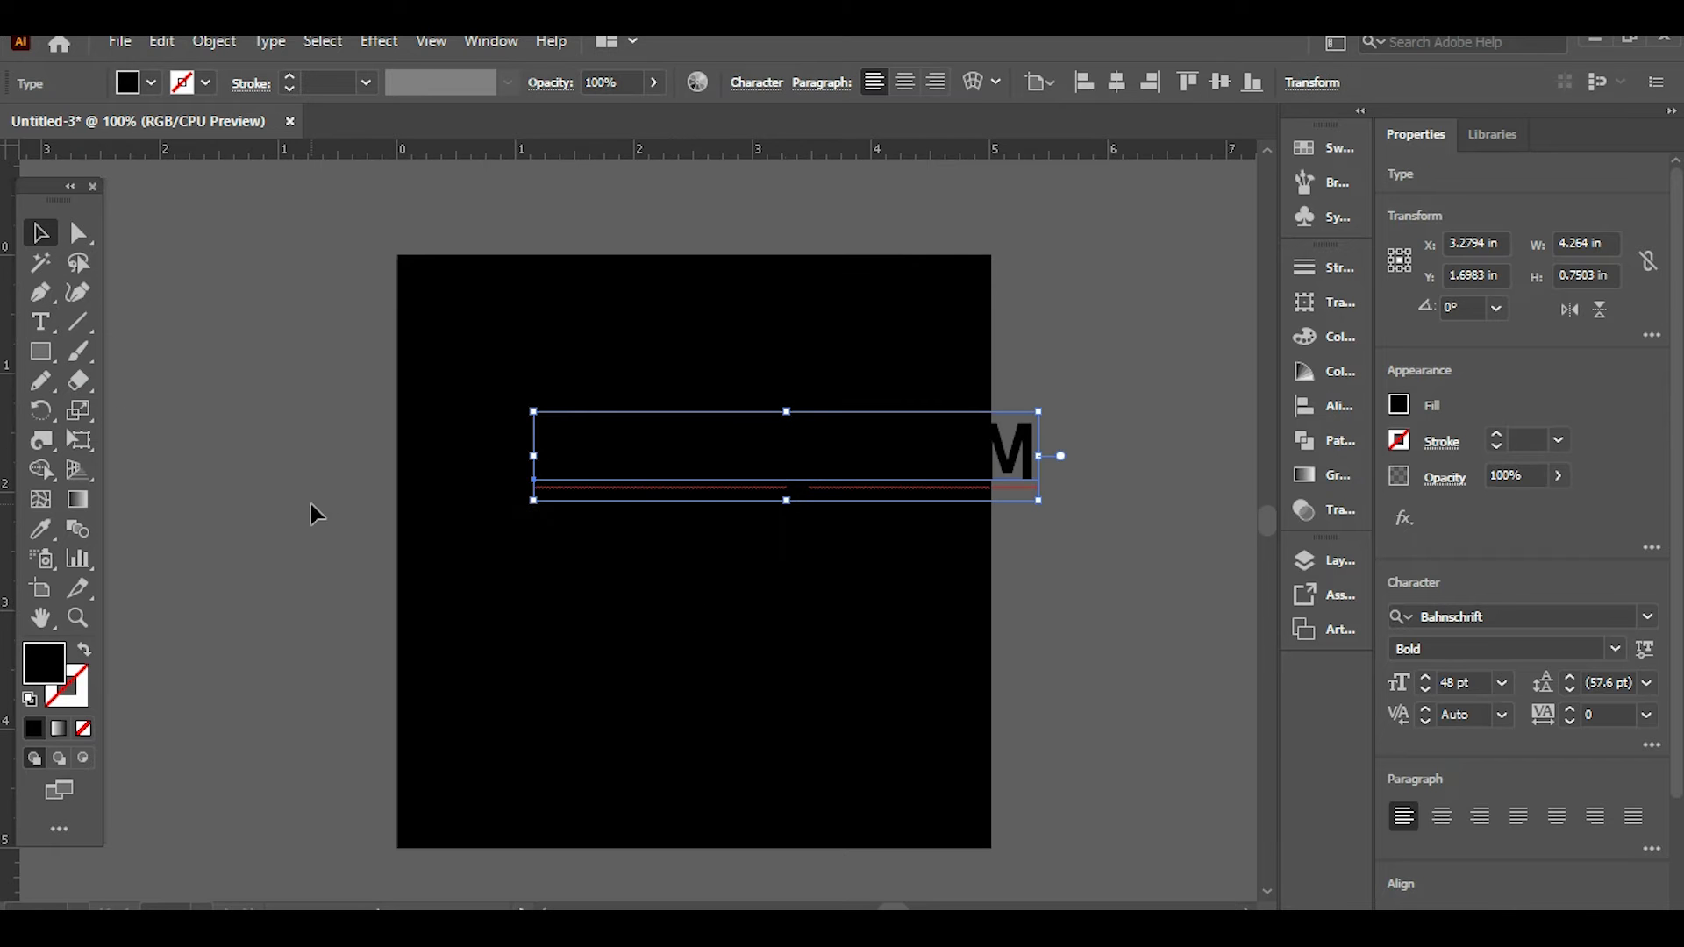
key("Delete")
Add the text DARK on the black artboard with a white fill (ffffff)
key("t")
left_click(533, 450)
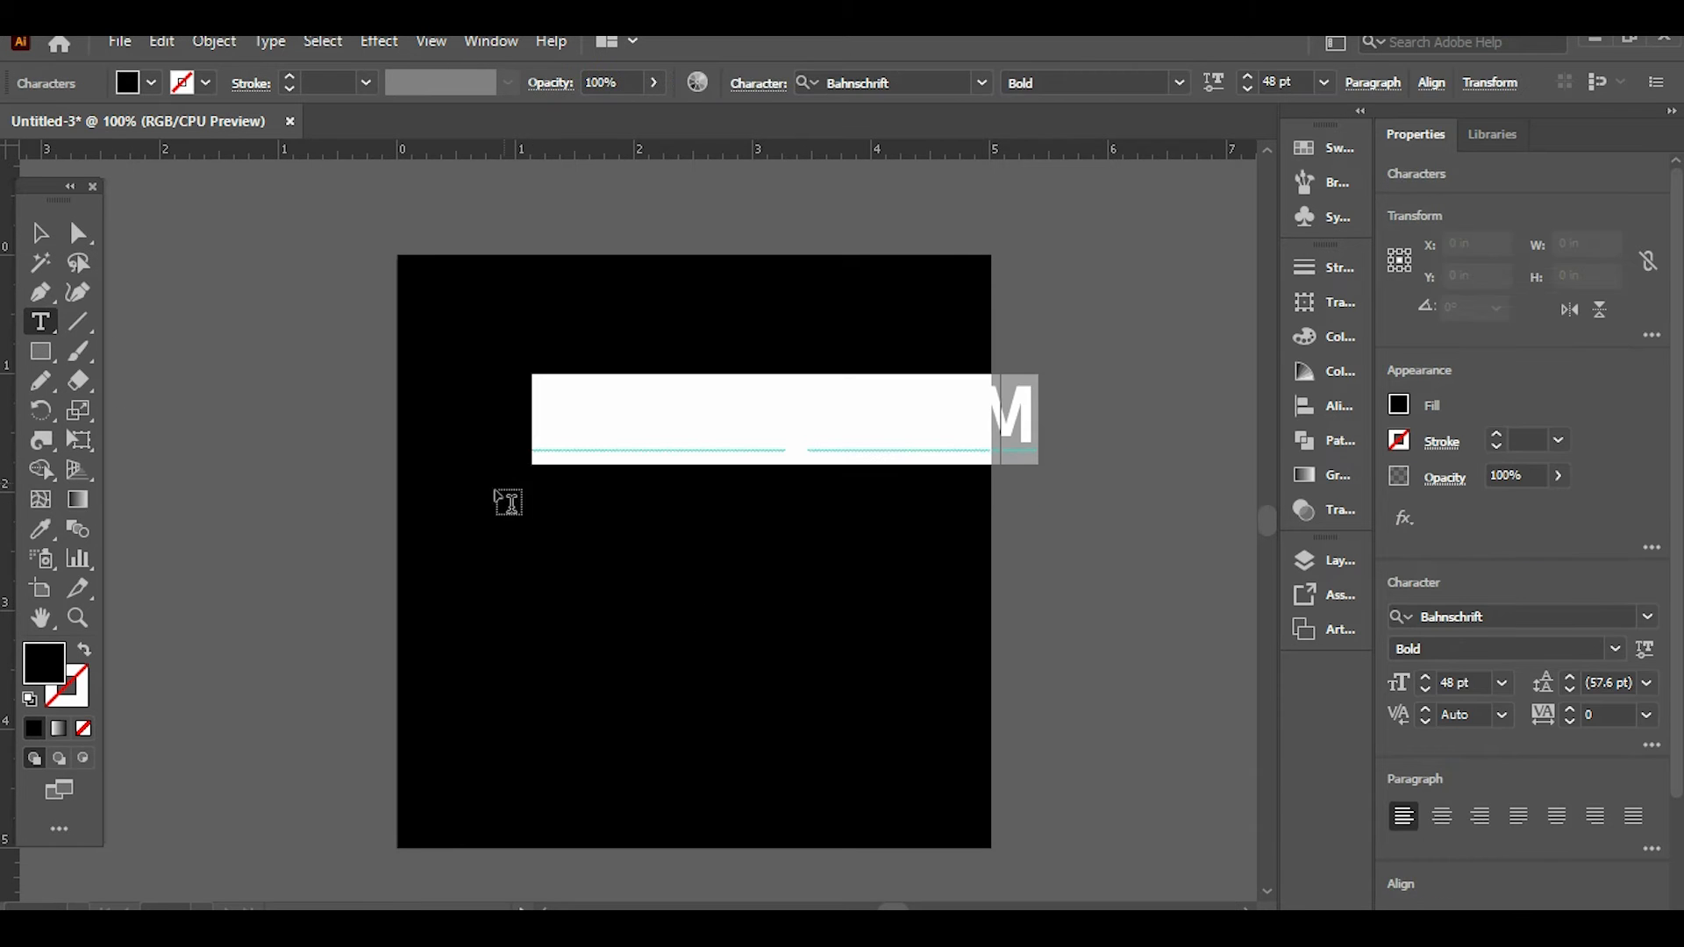
double_click(50, 667)
type("ffffff")
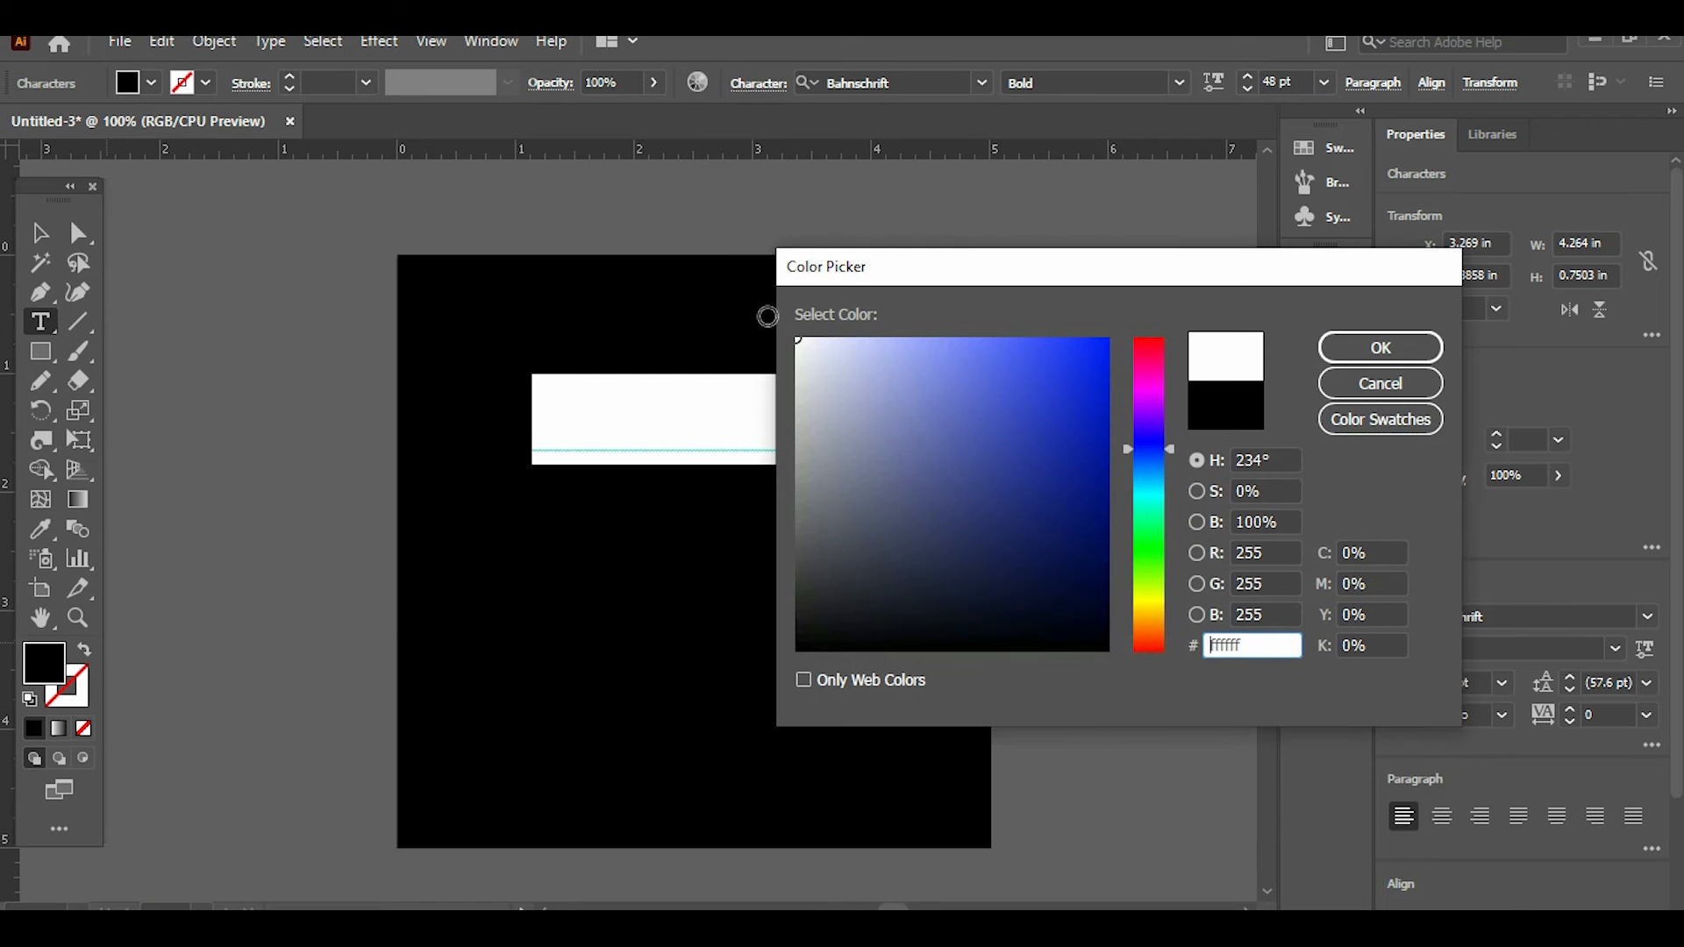
key("Return")
left_click(695, 434)
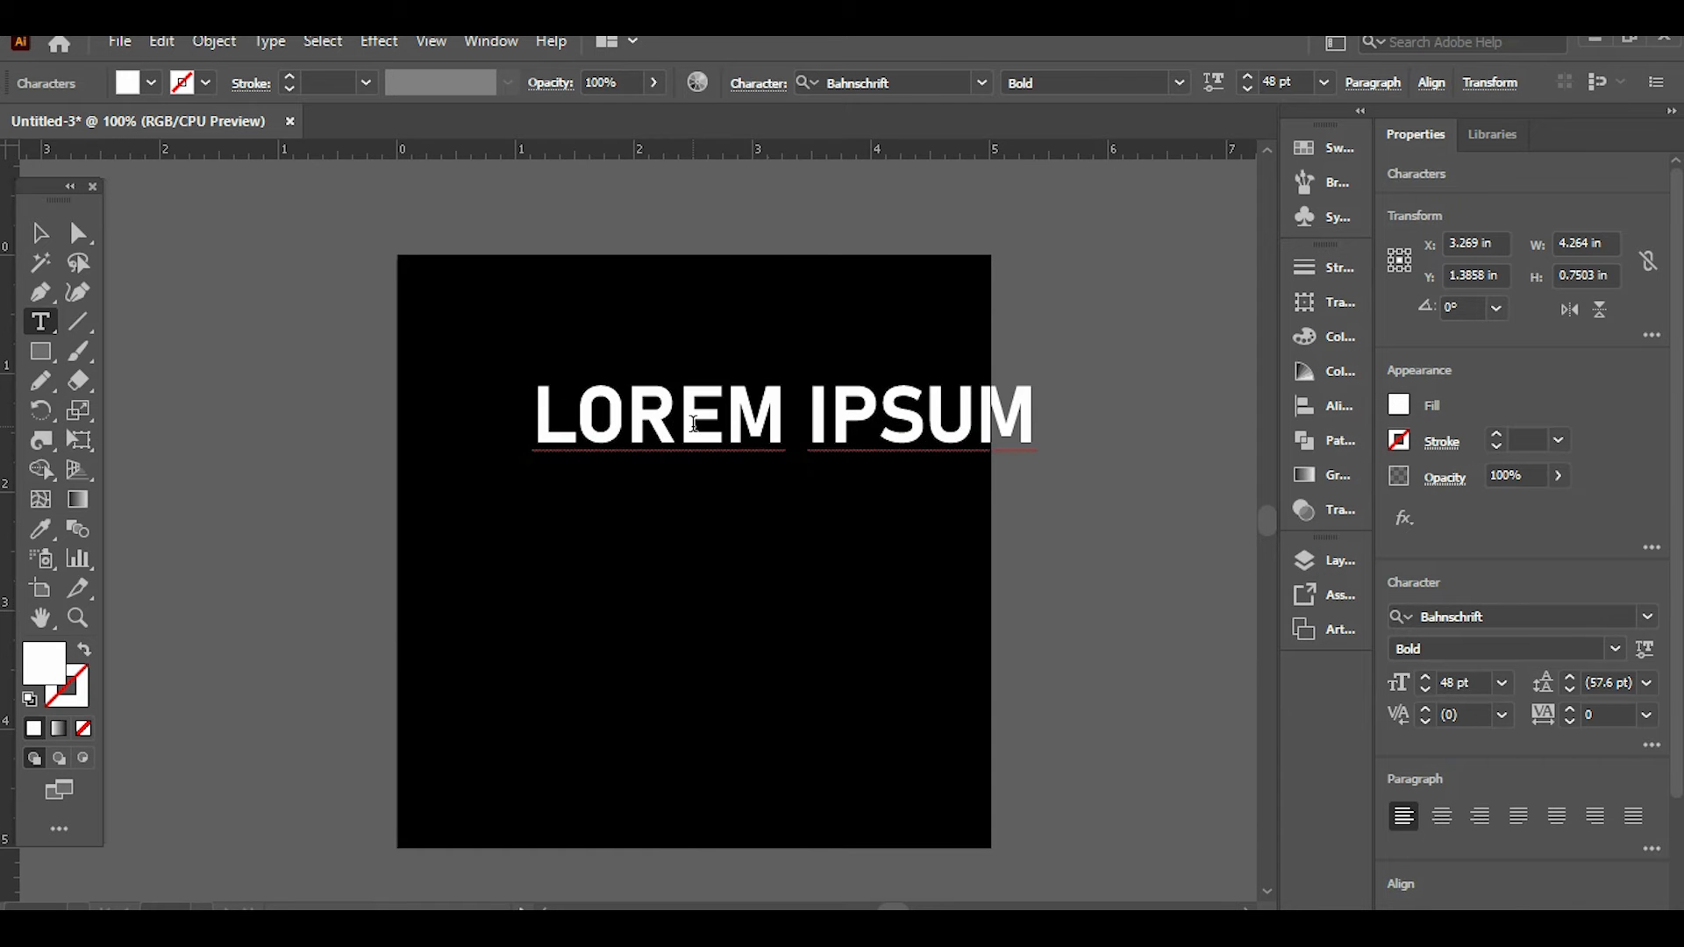
triple_click(696, 434)
type("DARK")
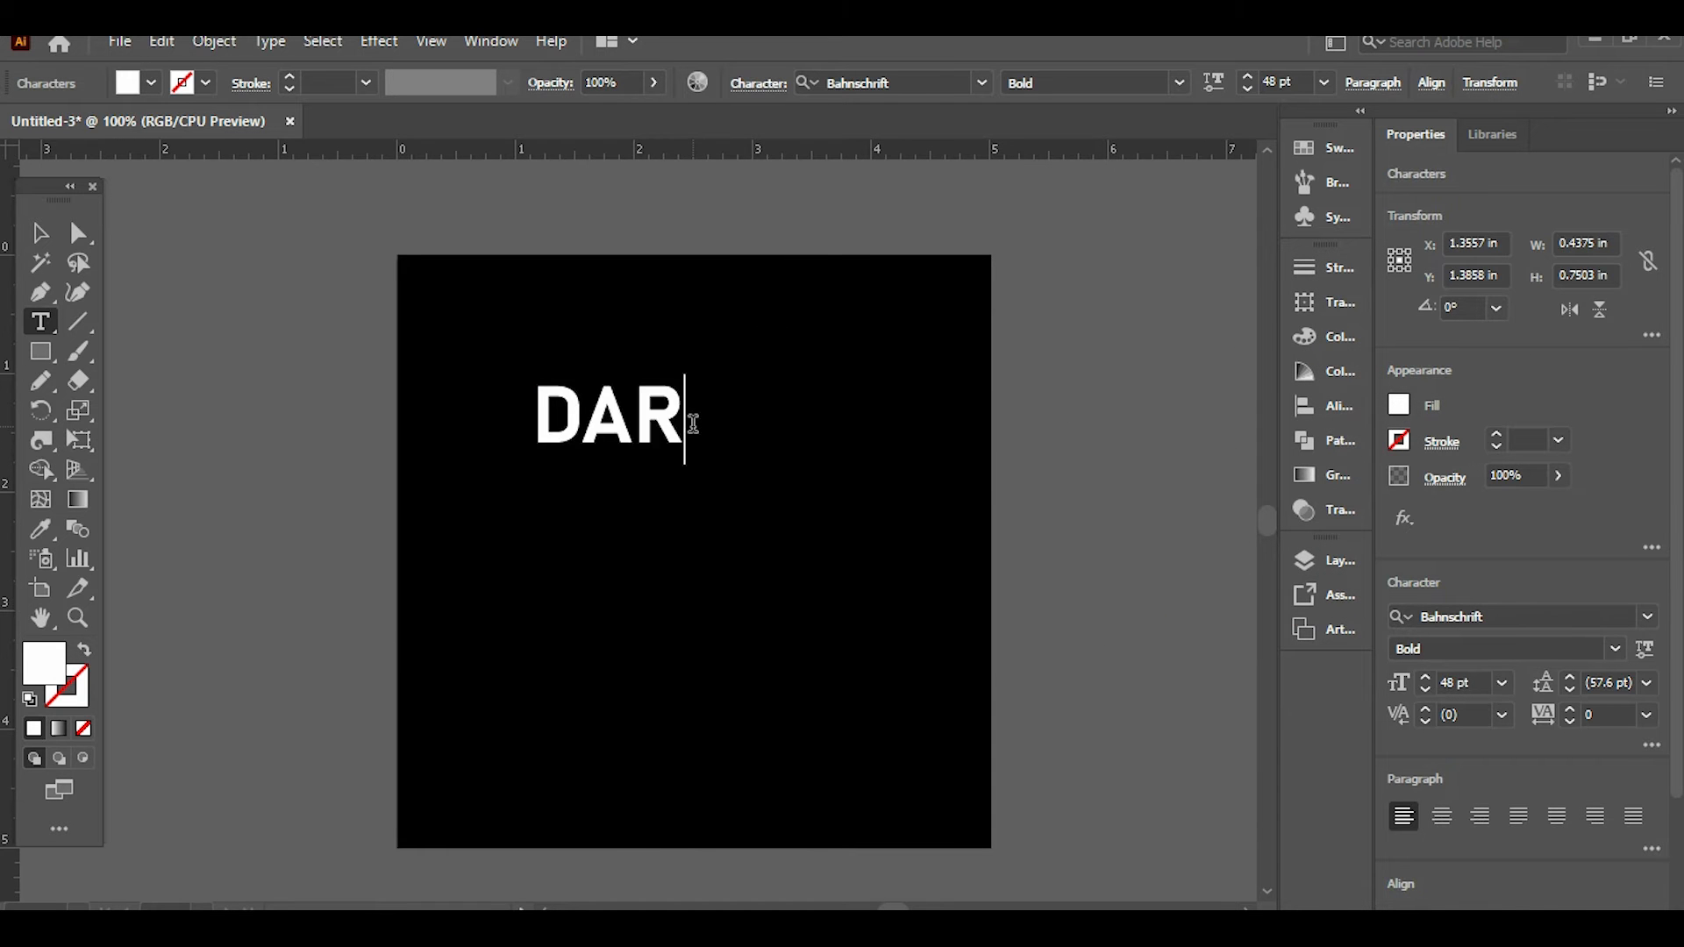
left_click(39, 232)
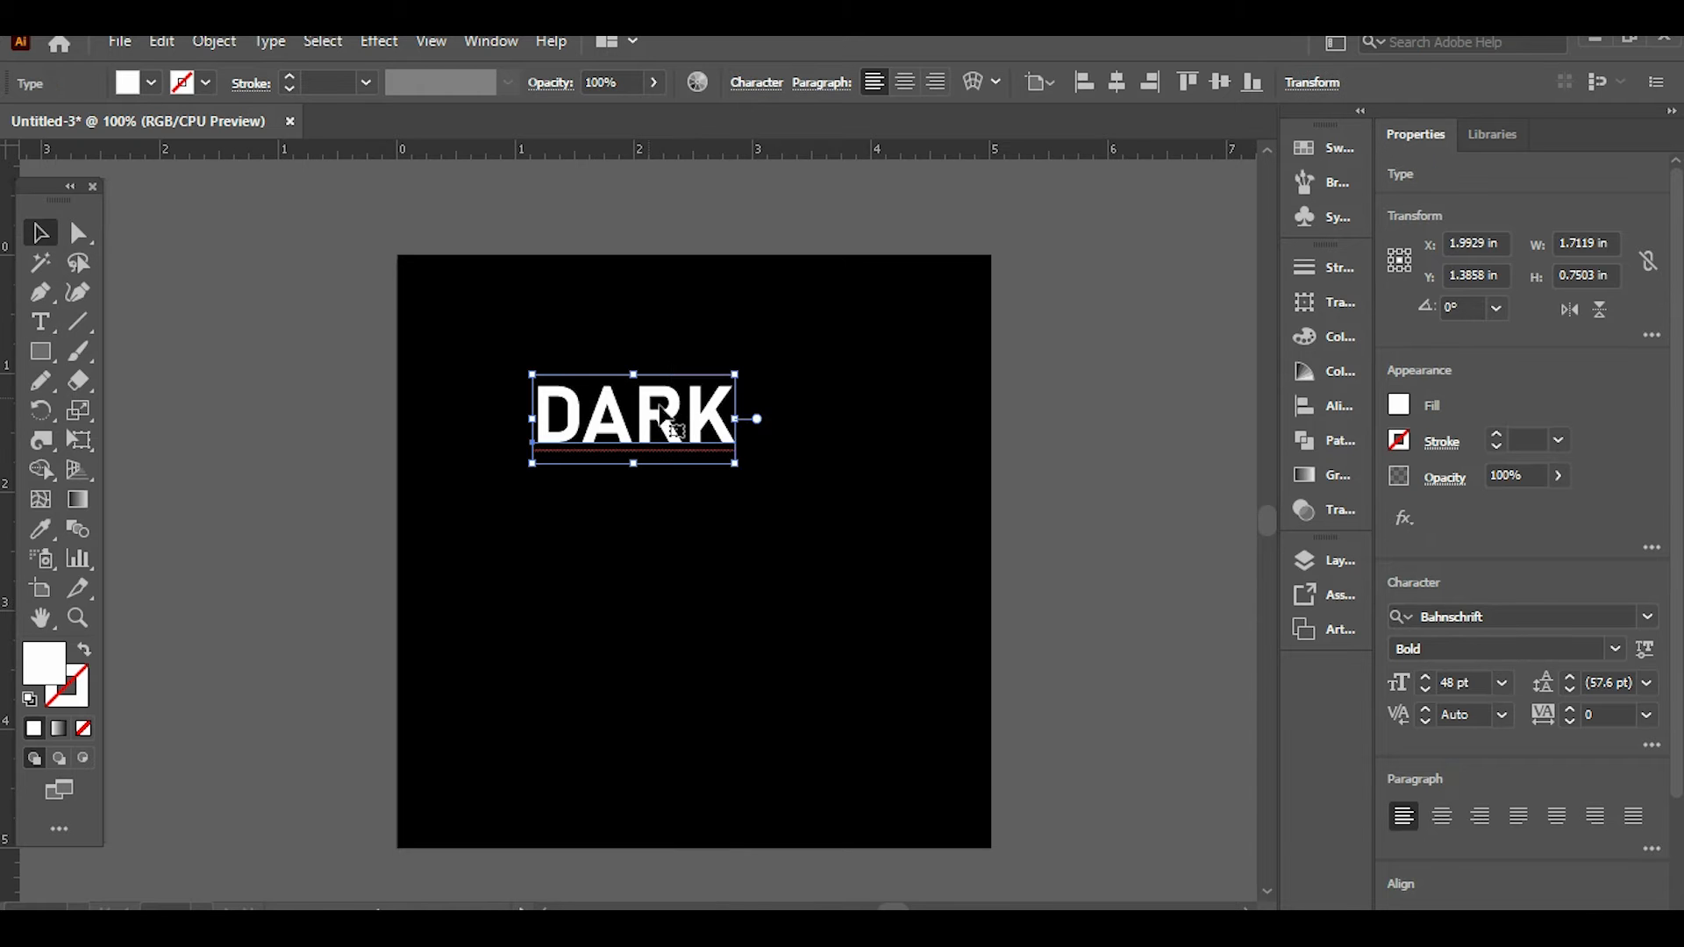
Convert the DARK text to outlines and swap its white fill to the stroke
right_click(673, 423)
left_click(771, 581)
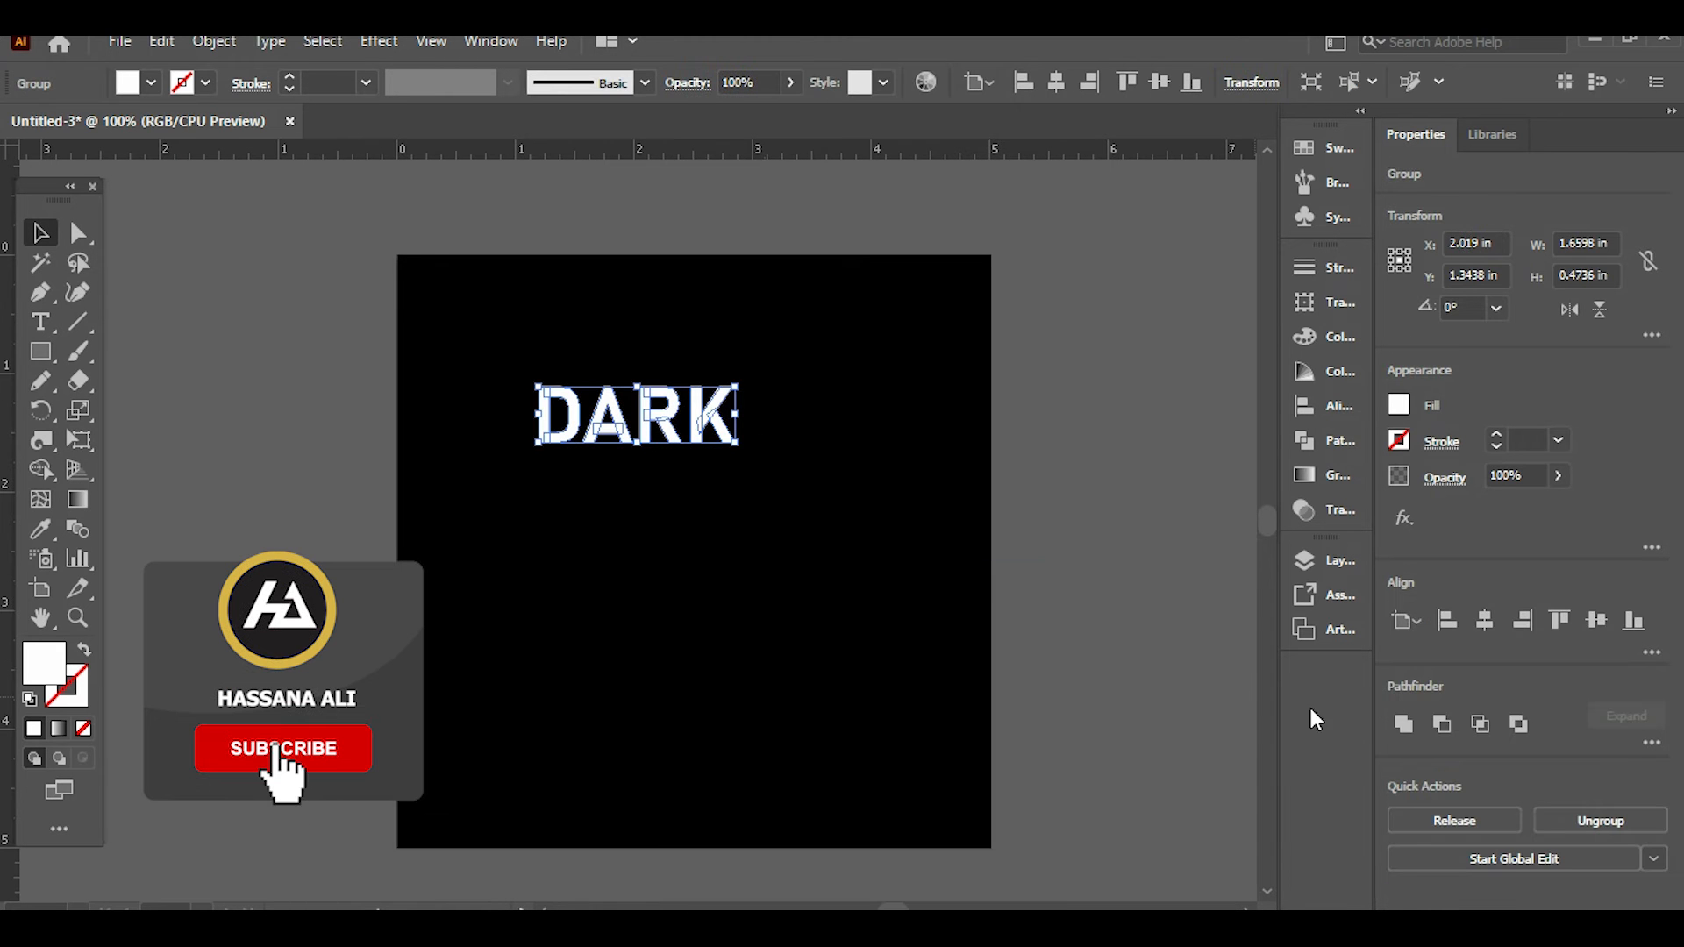
left_click(84, 653)
Expand the stroked DARK lettering into filled shapes and centre it horizontally and vertically on the artboard
left_click(214, 46)
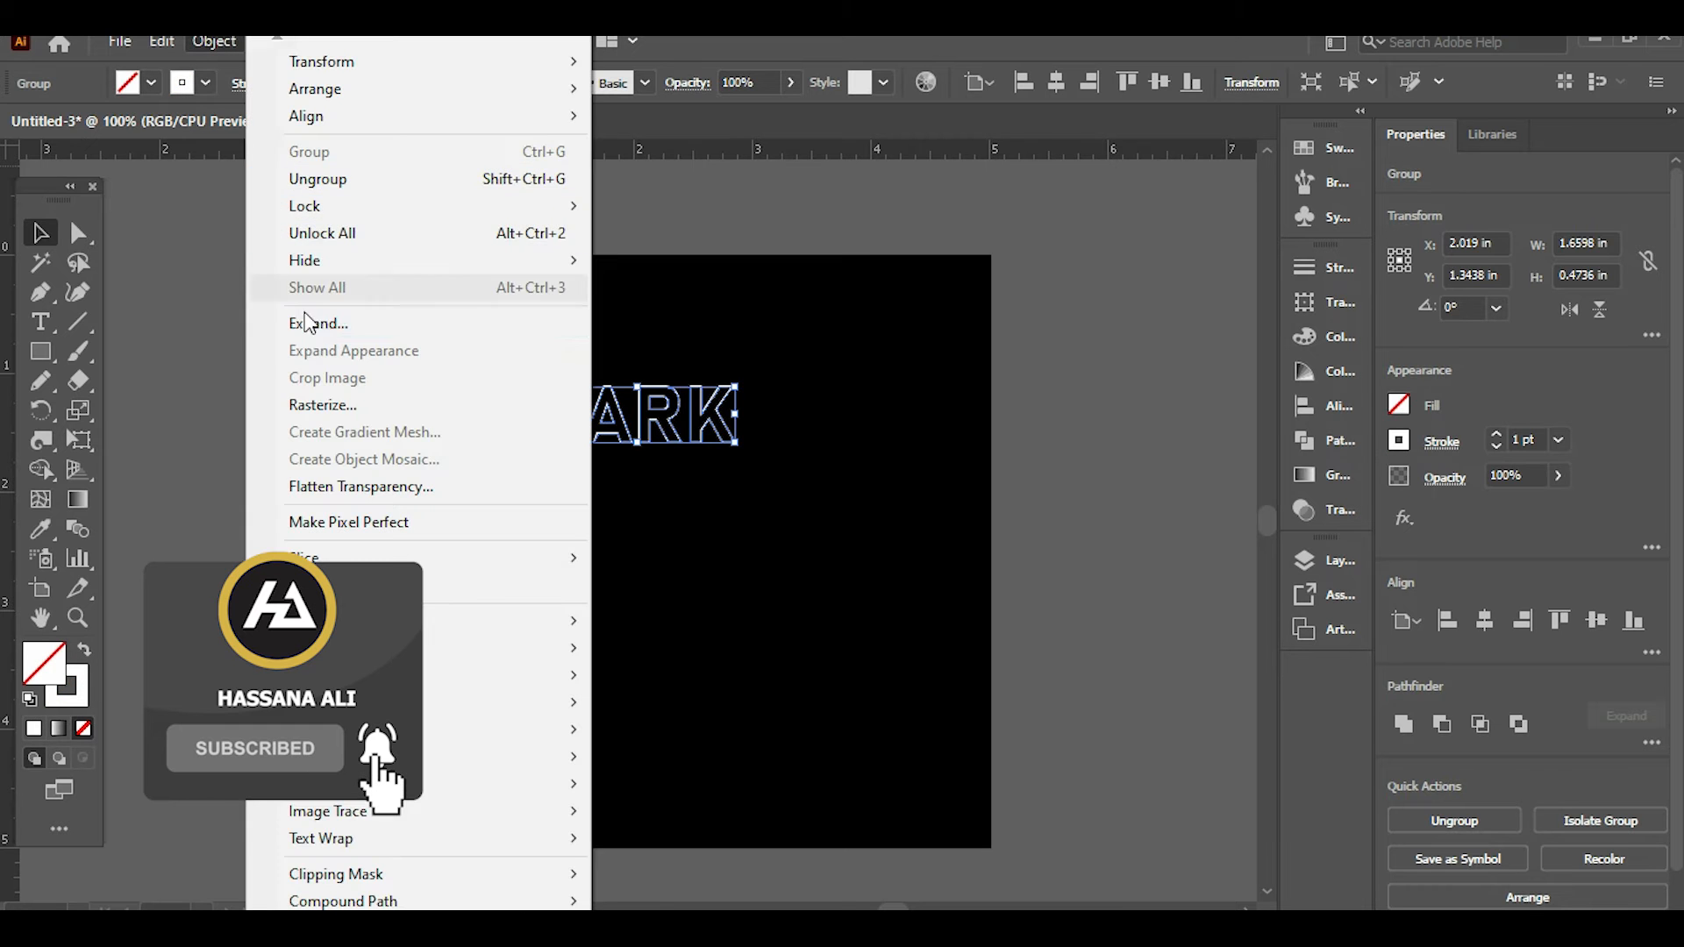
left_click(301, 323)
left_click(769, 629)
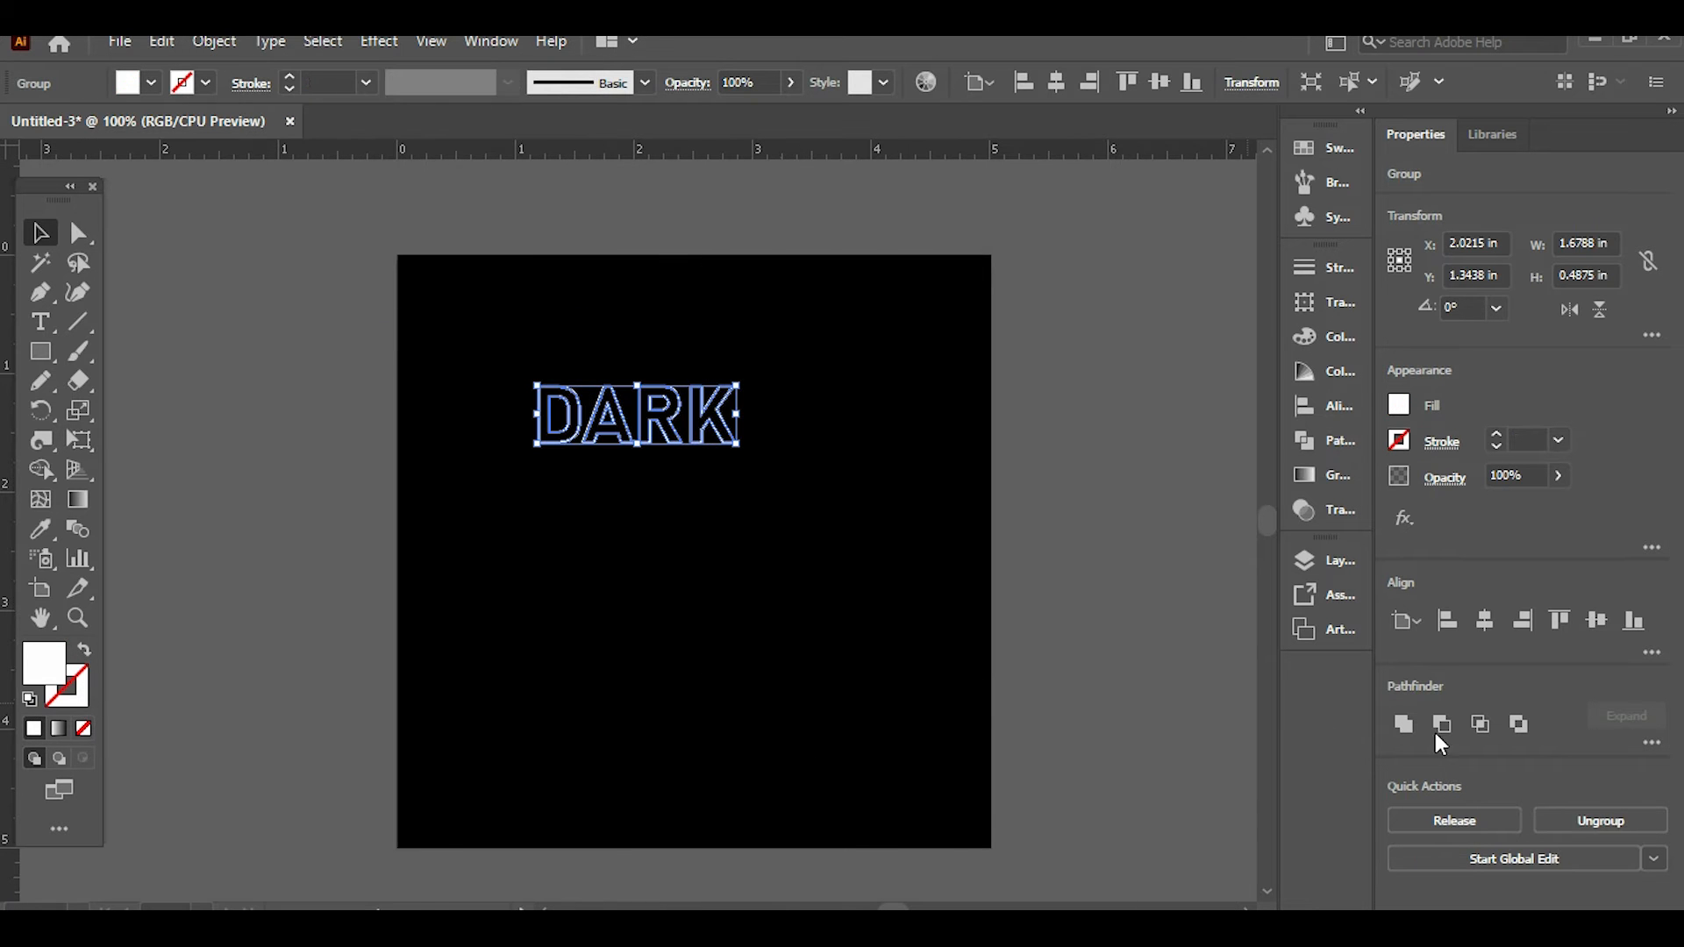
left_click(1486, 622)
left_click(1596, 620)
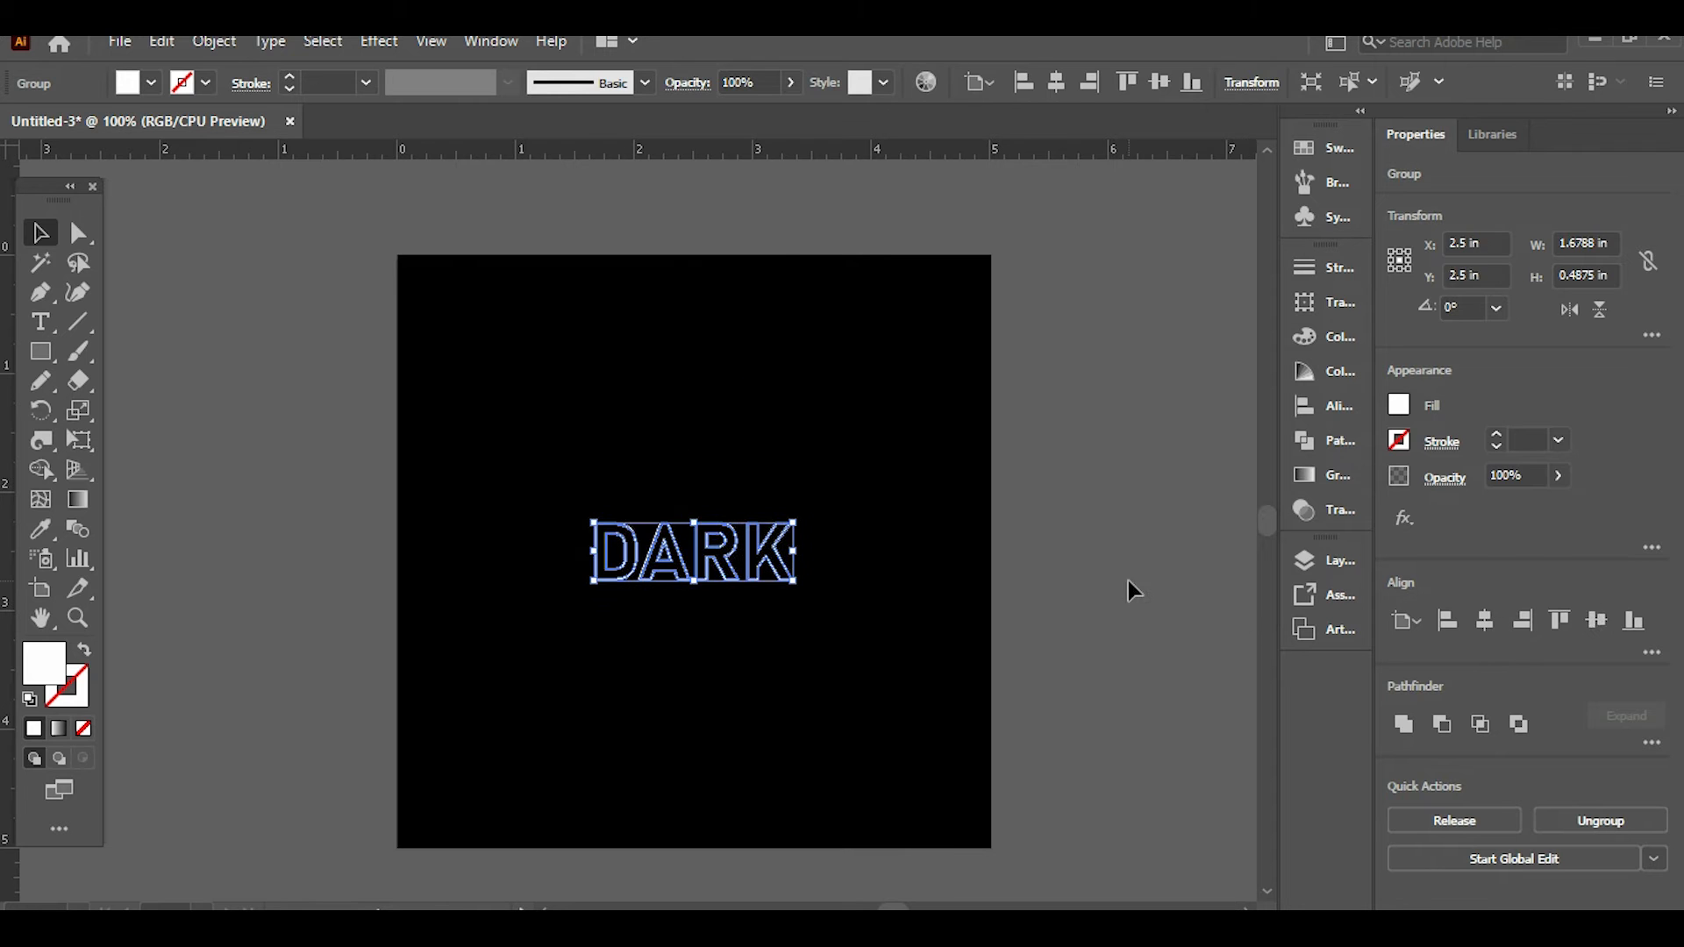
left_click(1128, 580)
Apply 3D Extrude & Bevel to the DARK lettering with the Isometric Top position and a 0 pt extrude depth
left_click(672, 579)
left_click(379, 41)
mouse_move(614, 185)
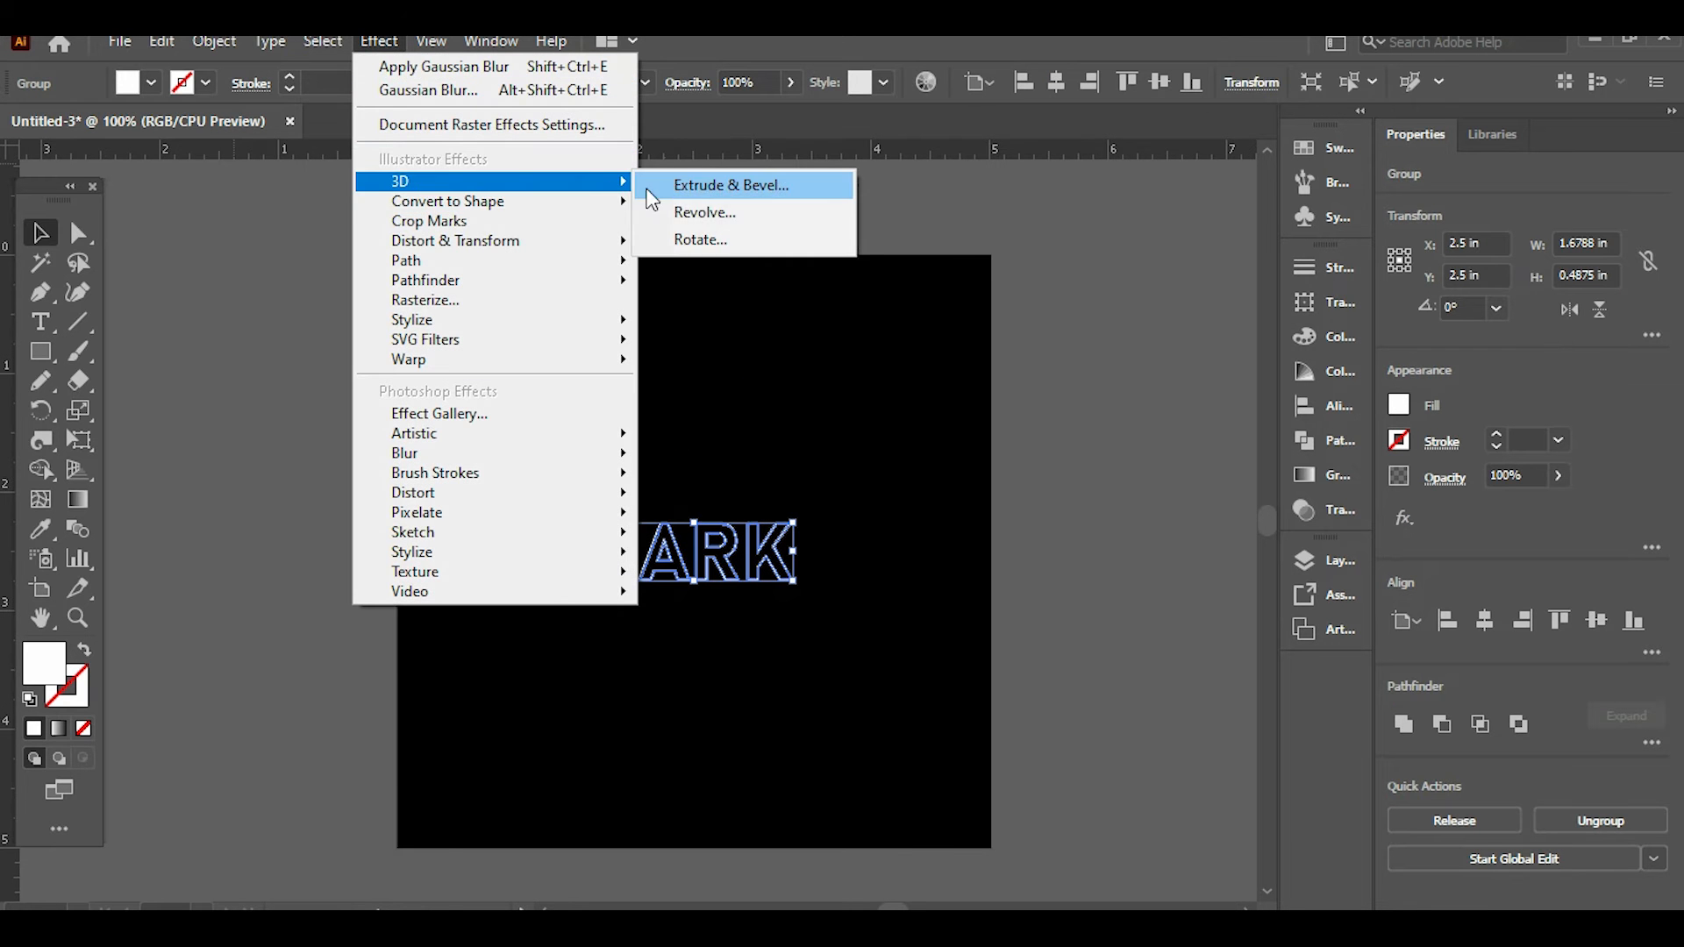
left_click(710, 183)
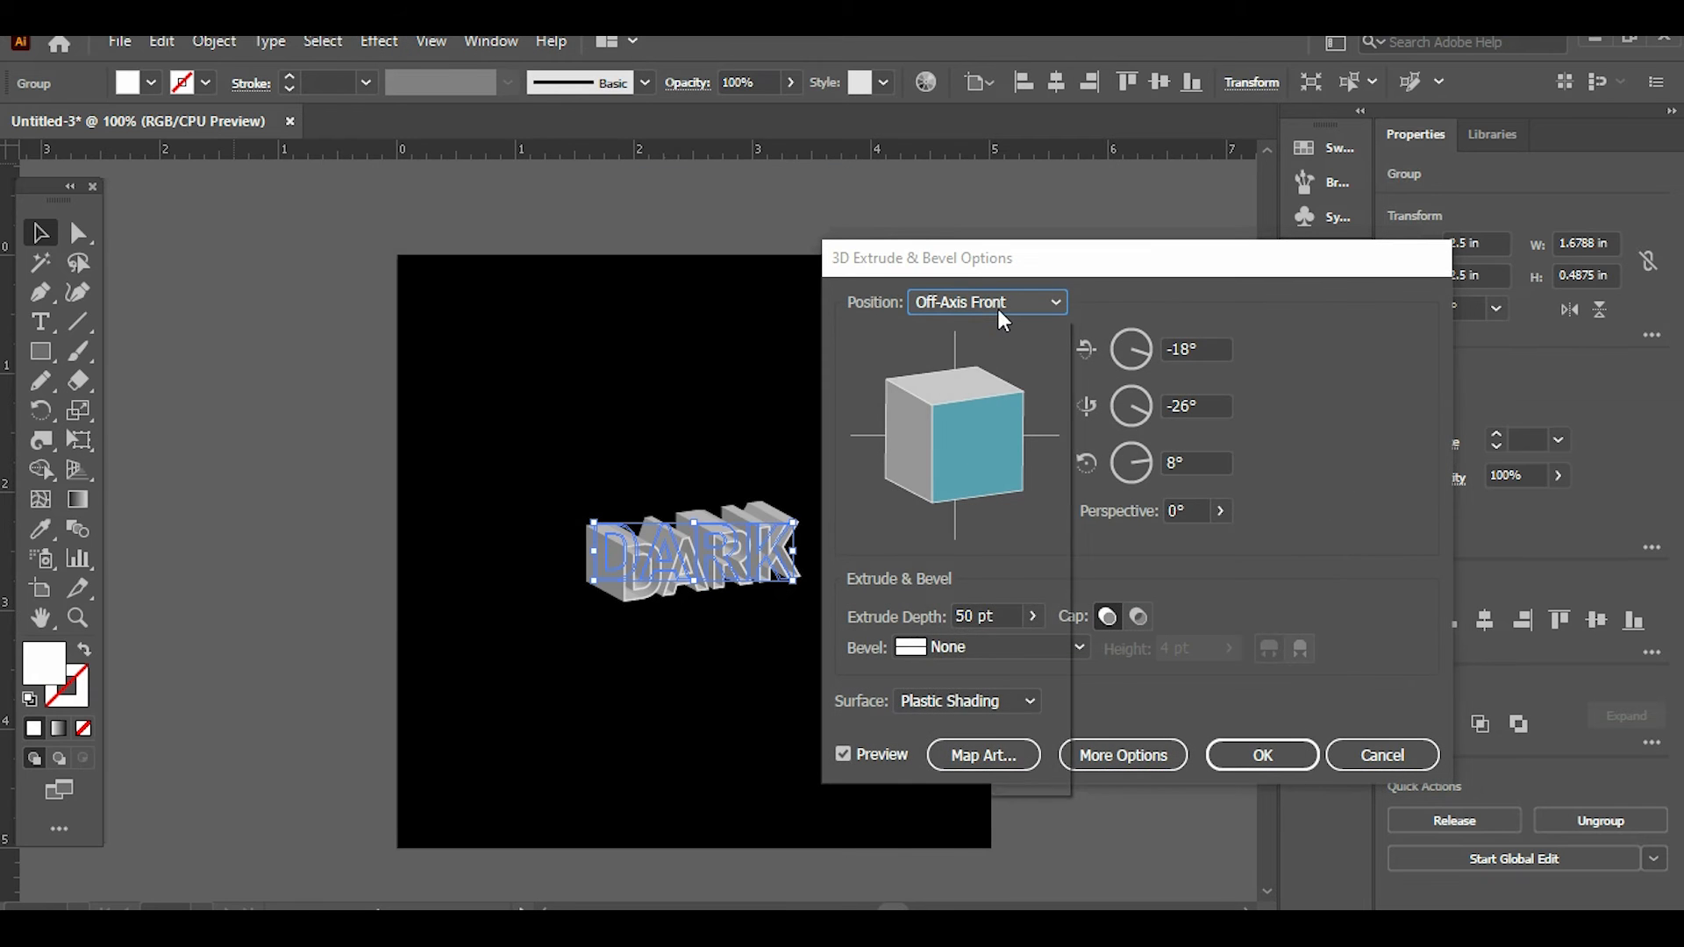
left_click(997, 306)
left_click(986, 757)
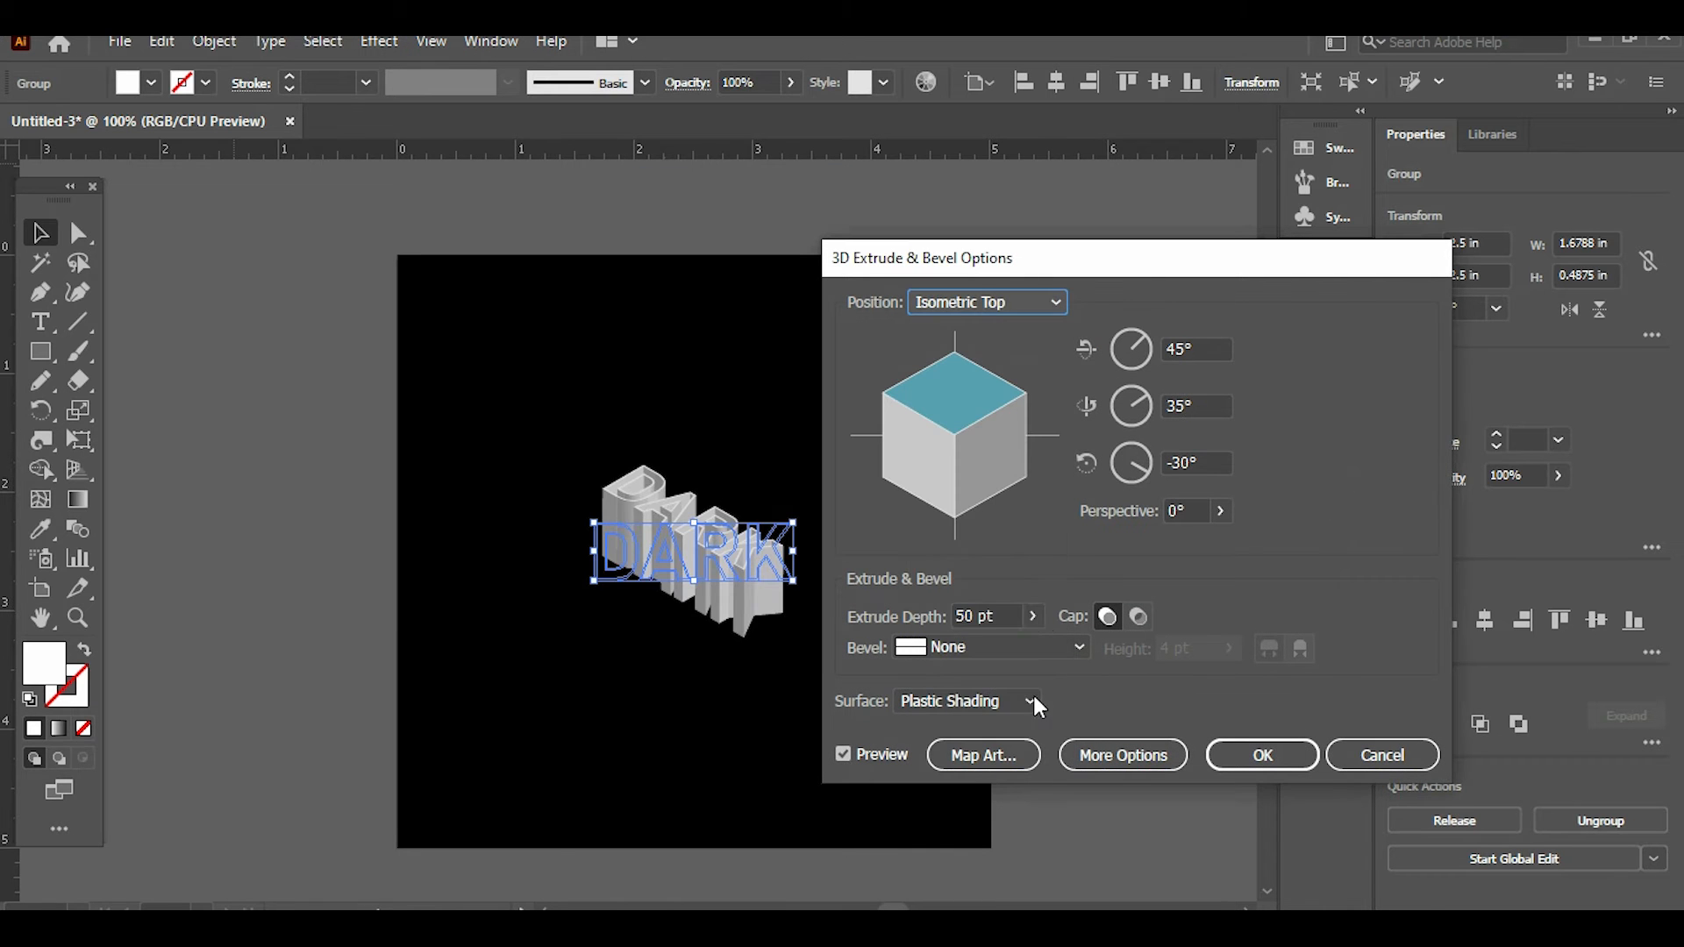
left_click(1034, 616)
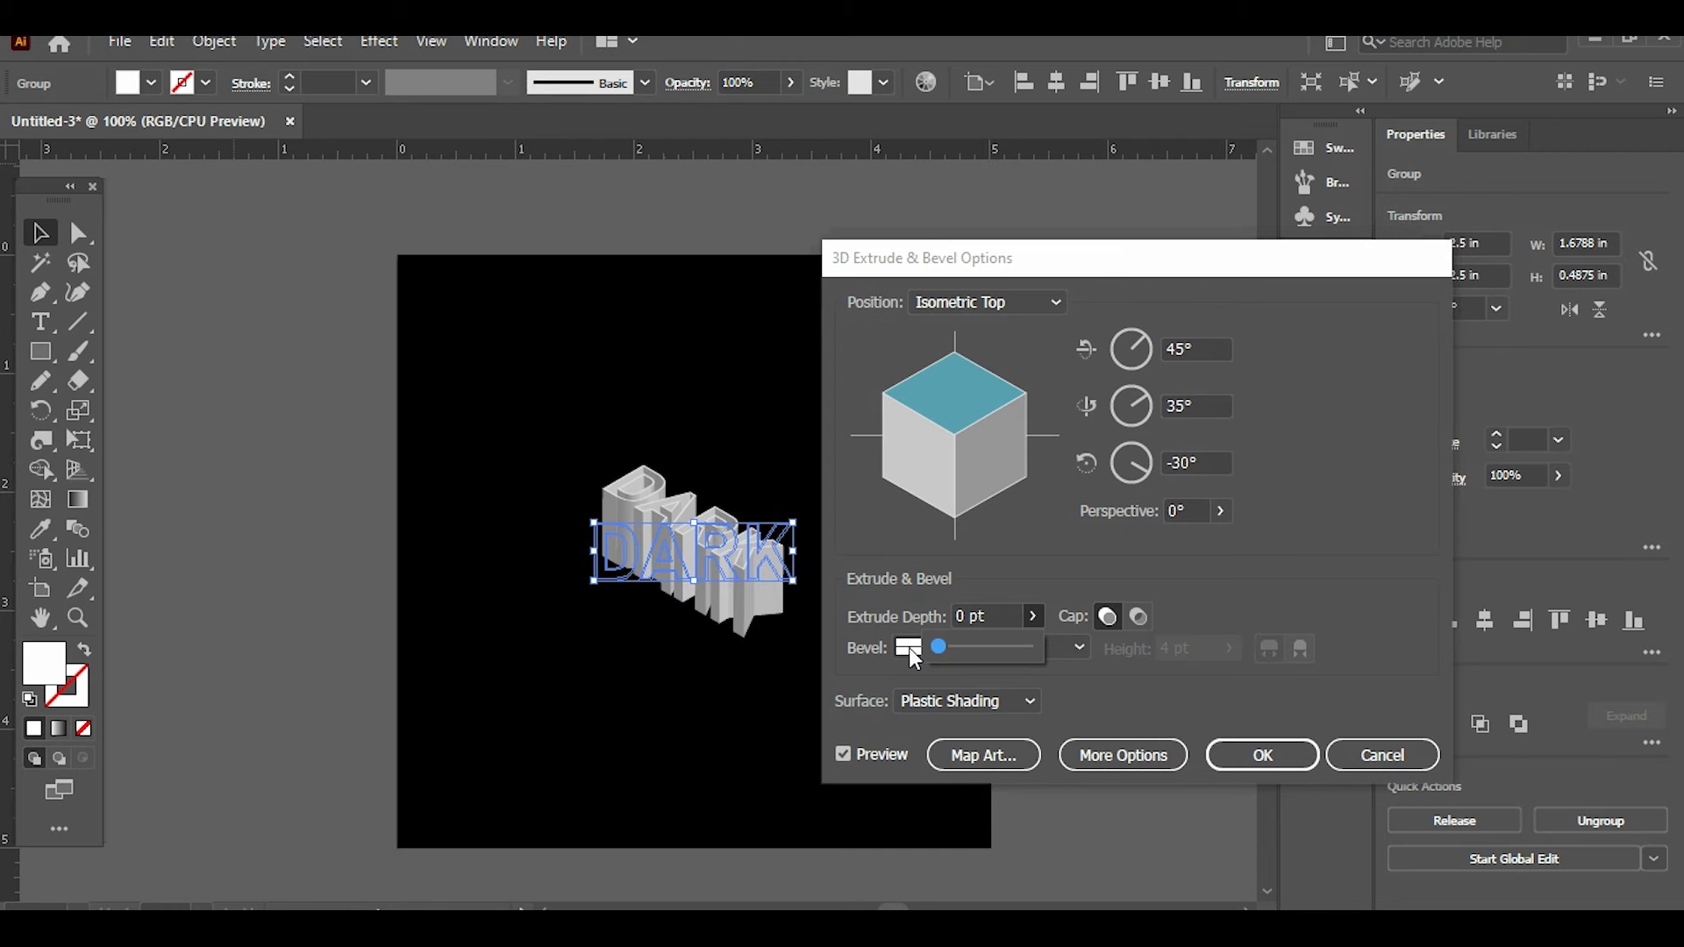
left_click(1245, 758)
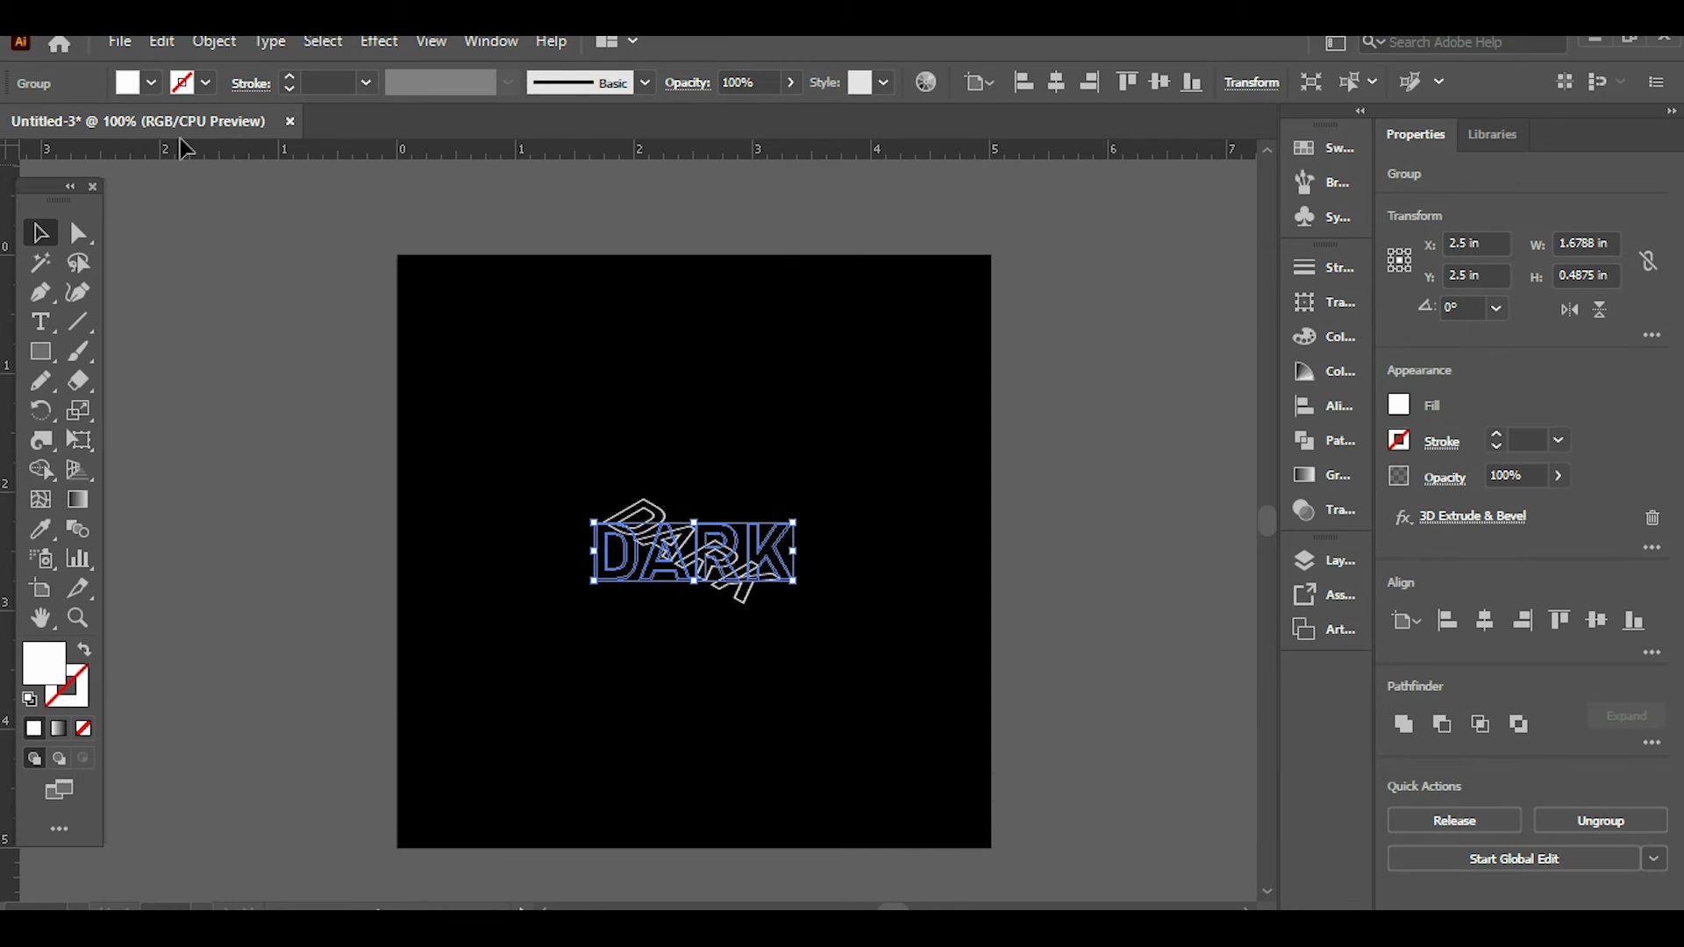
Expand the appearance of the isometric DARK lettering and enlarge it to about 2.2 by 1.28 in, placed in the artboard's upper half
left_click(218, 49)
left_click(344, 347)
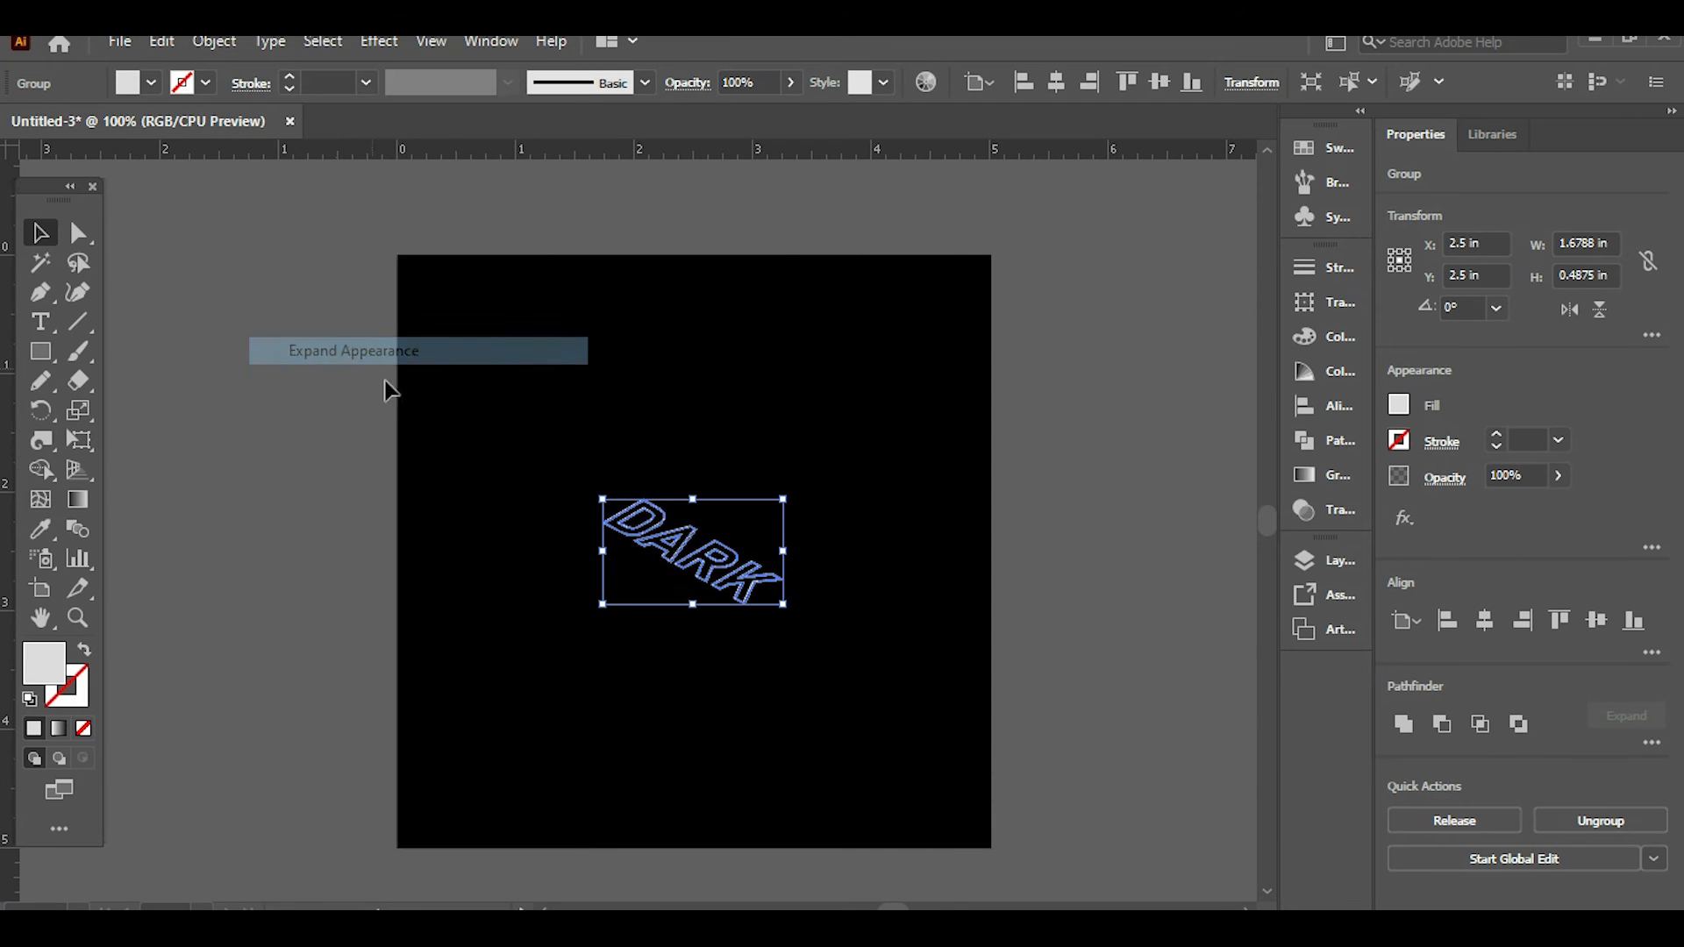
left_click_drag(606, 607, 524, 653)
left_click_drag(630, 571, 660, 465)
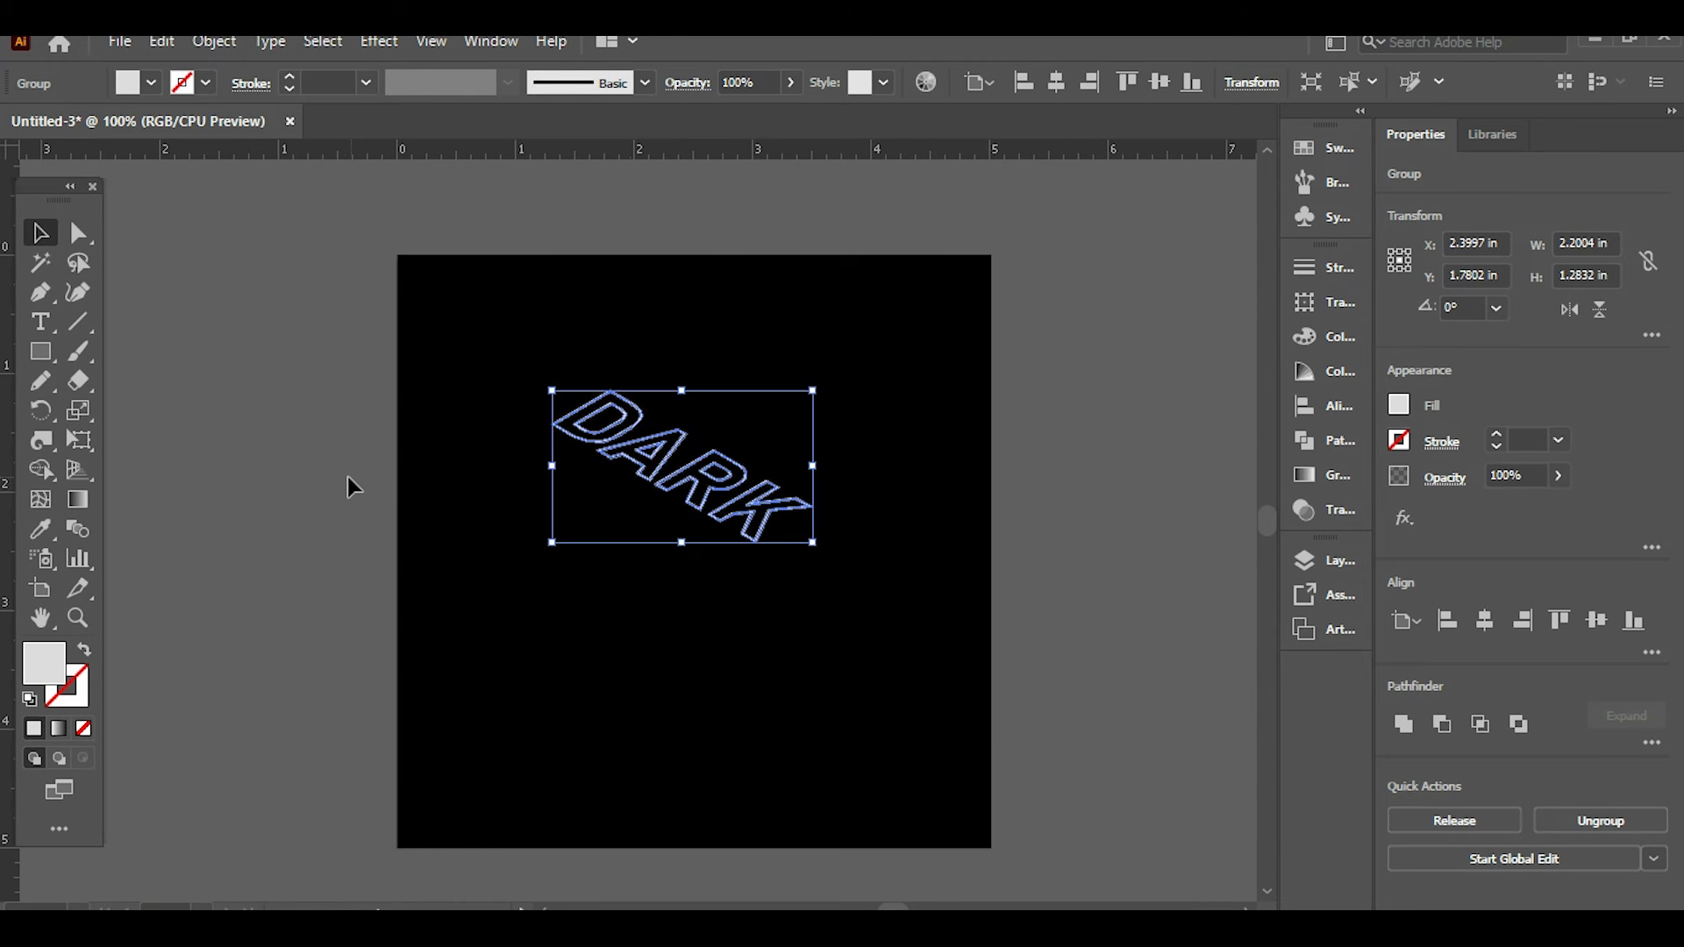
left_click(350, 477)
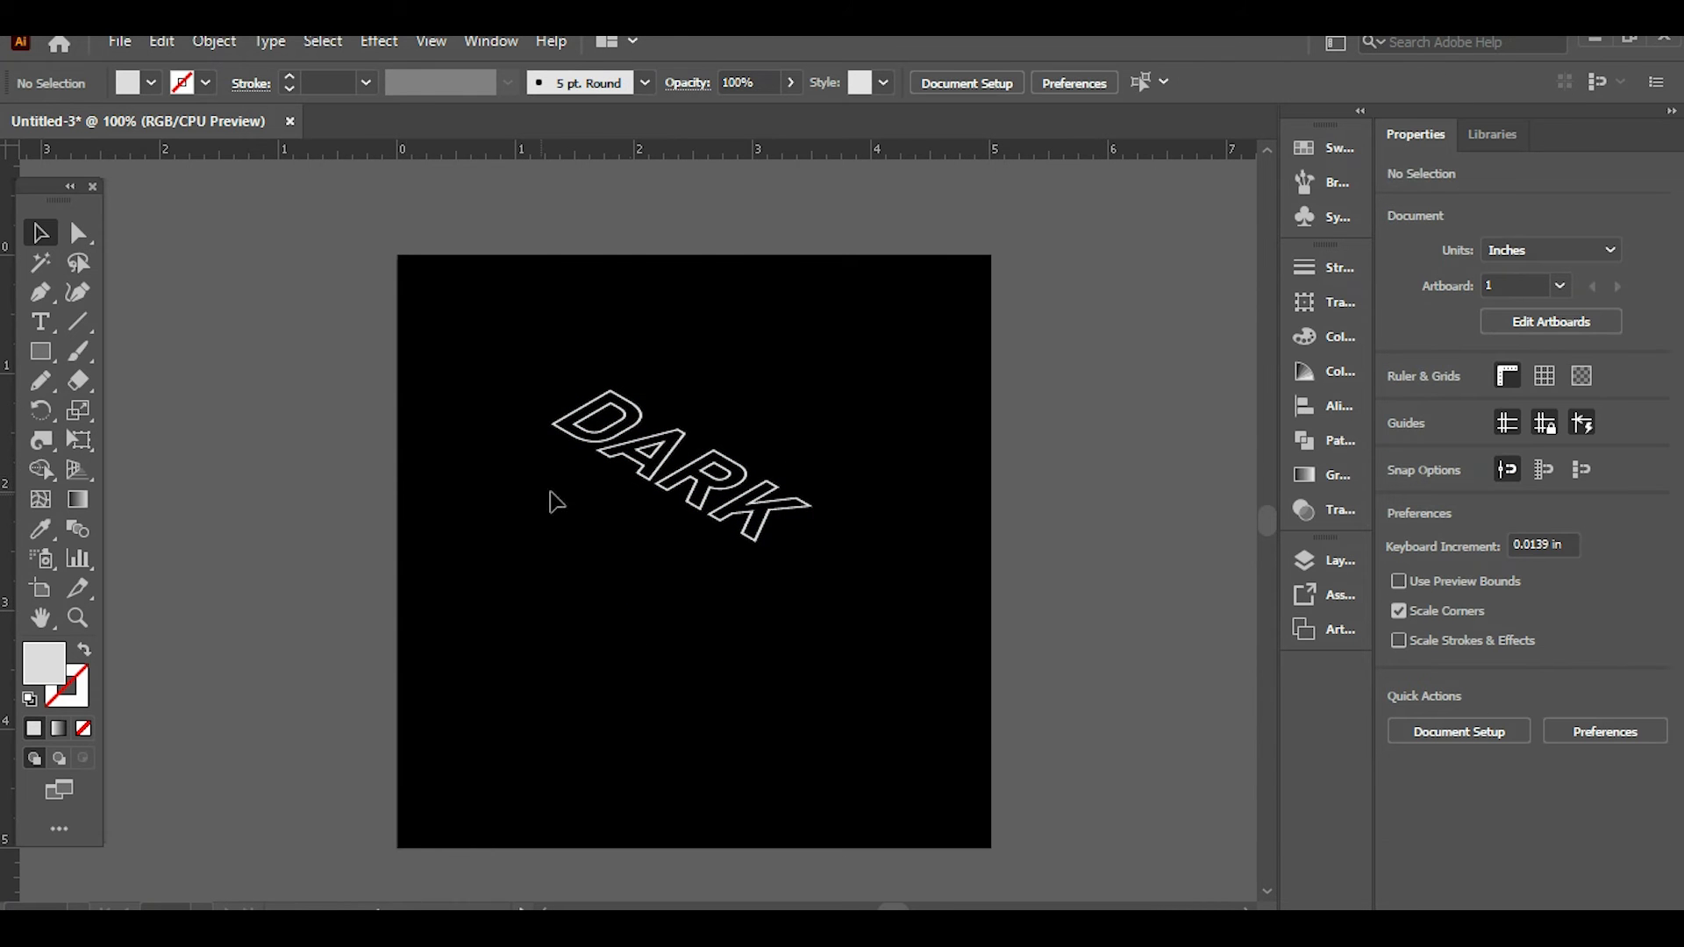
Duplicate the DARK lettering about 0.35 in straight down and repeat the same offset for a second copy
left_click(612, 471)
left_click_drag(612, 472, 611, 499)
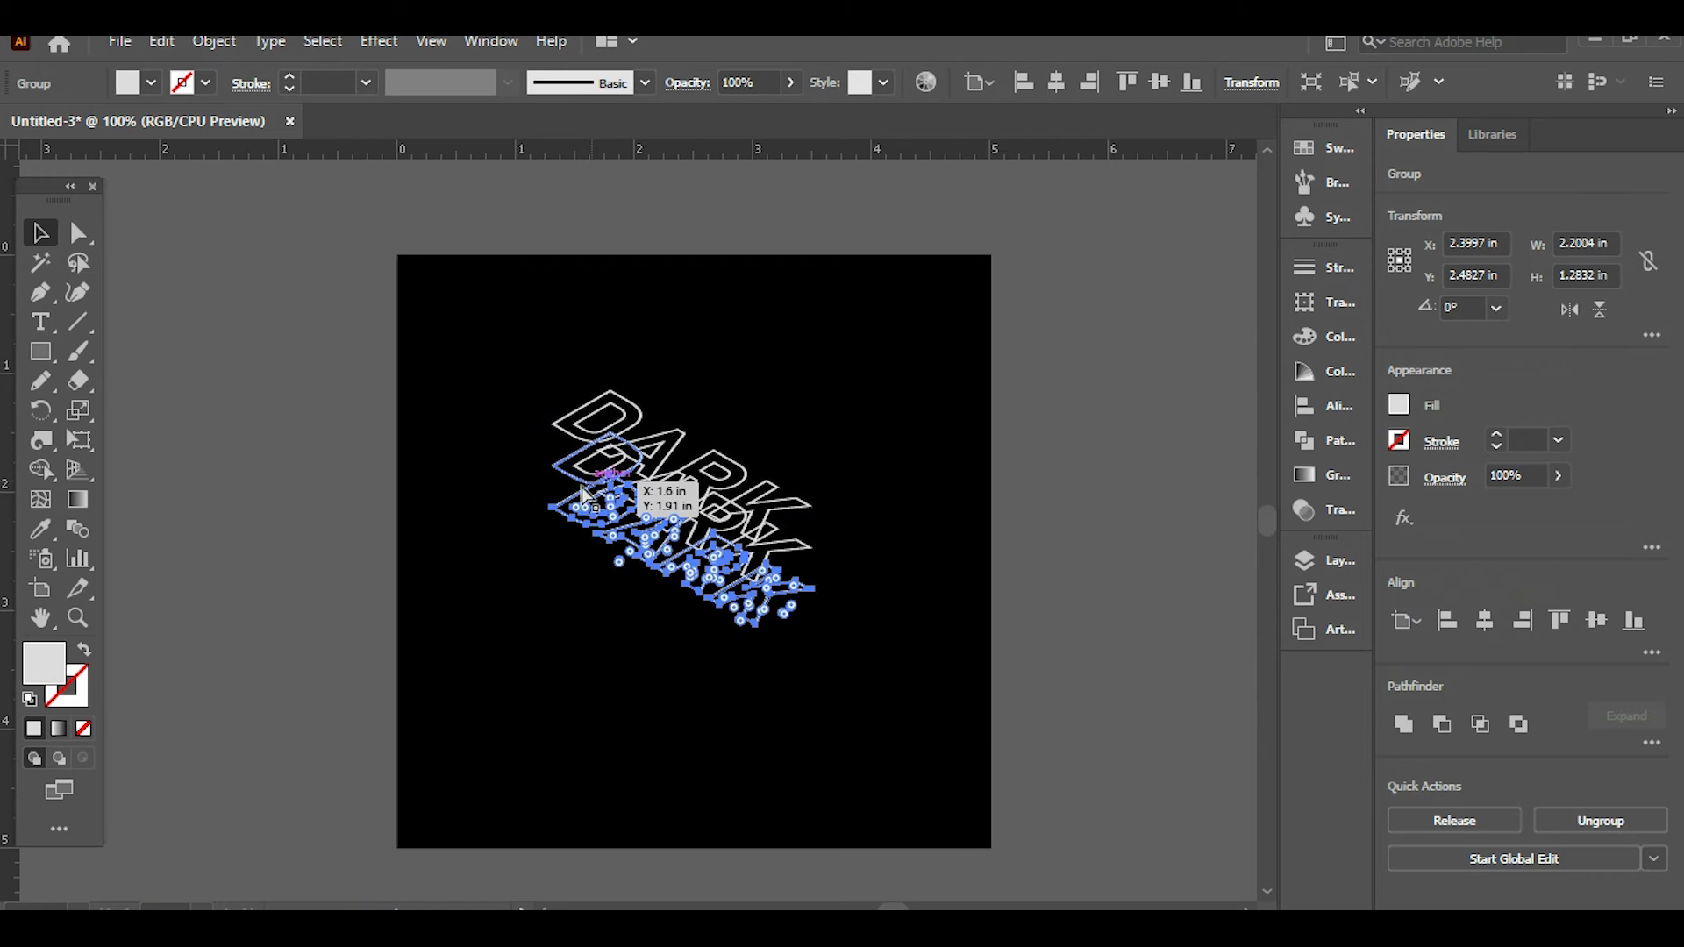
key("ctrl+d")
left_click(289, 533)
Duplicate the lowest DARK lettering about 0.49 in straight down and fill the new copy with the background's black
left_click_drag(582, 577, 585, 588)
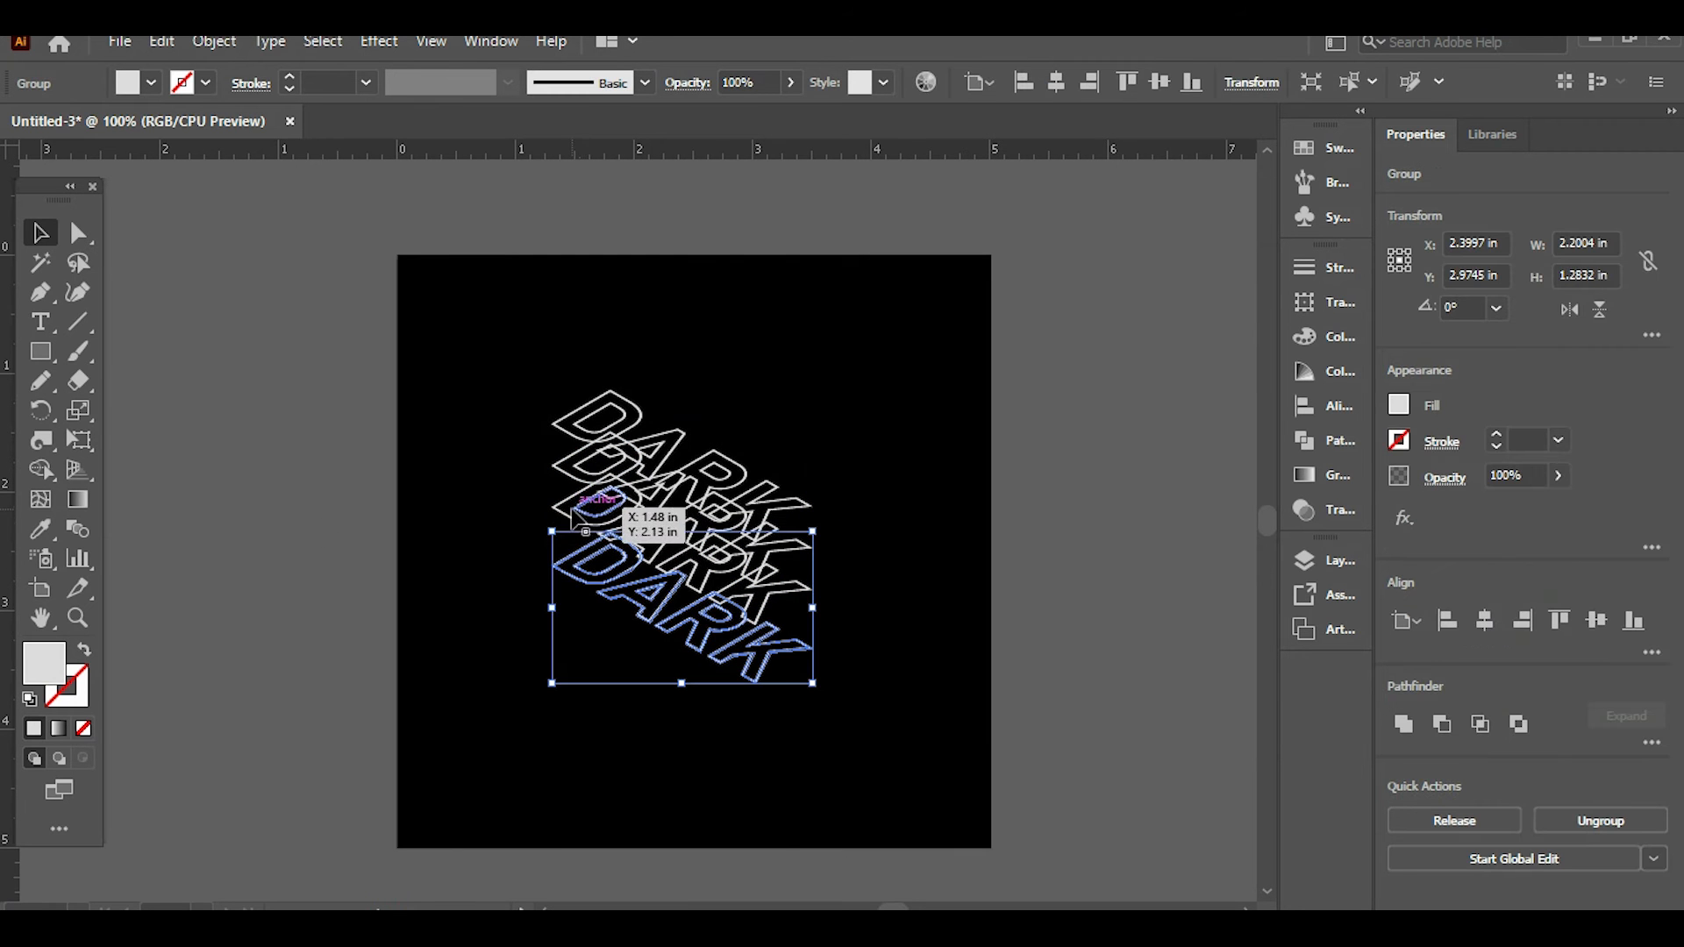
key("i")
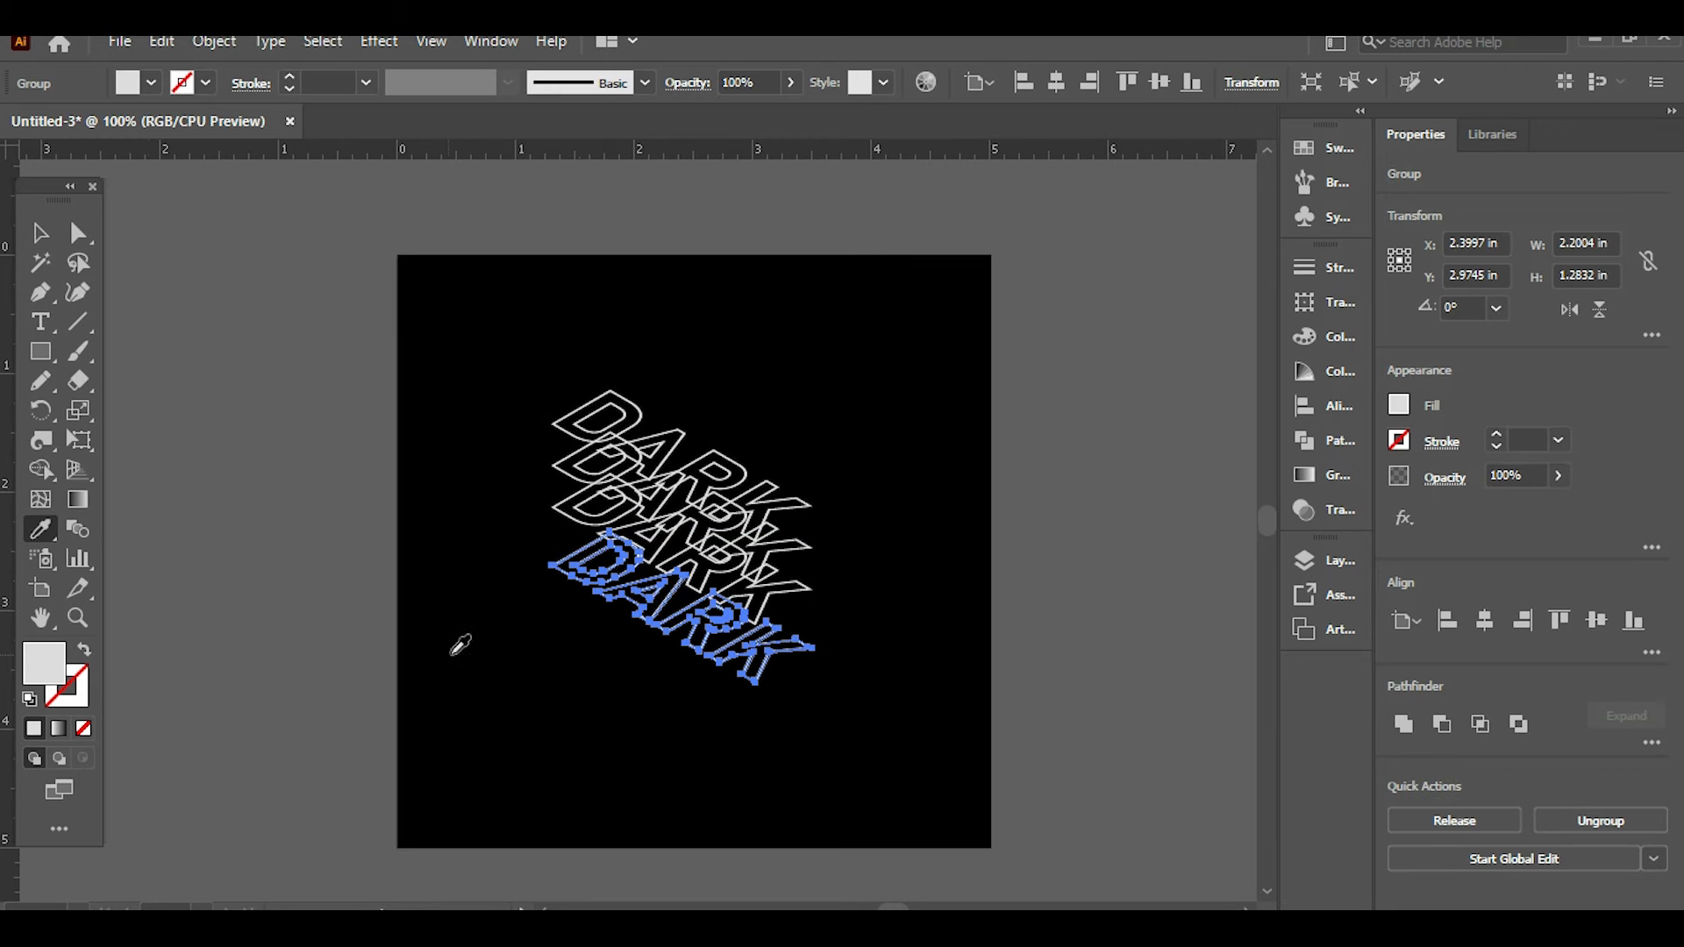
left_click(462, 643)
left_click(40, 232)
left_click(377, 451)
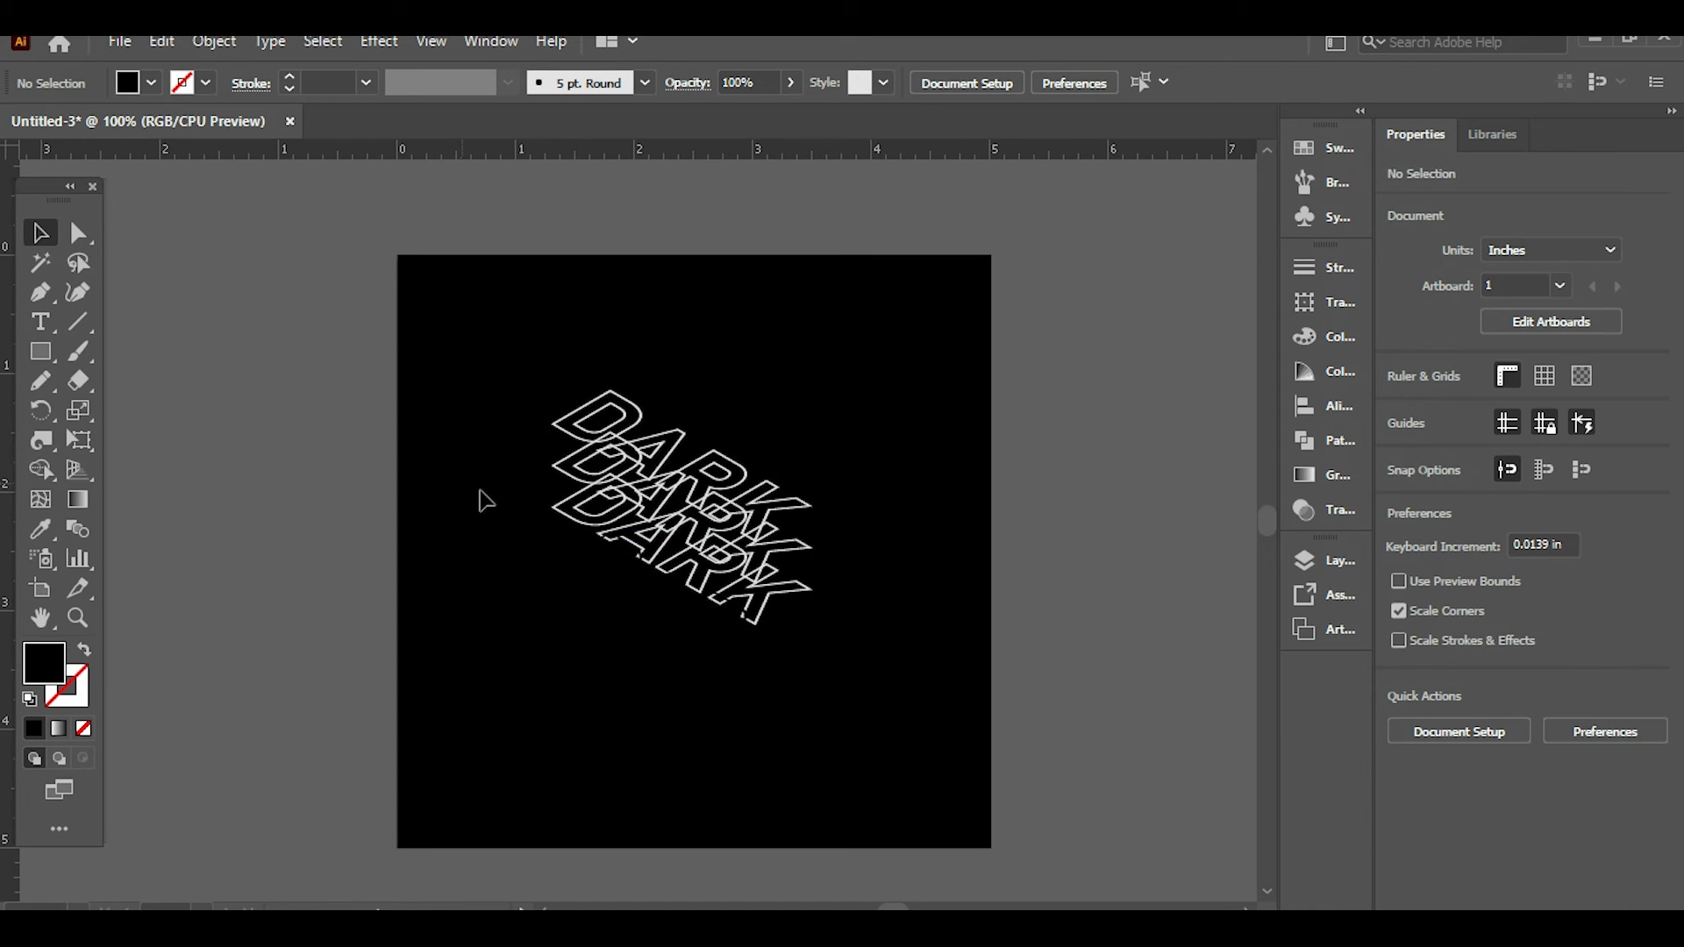
Fill the third DARK lettering from the top with magenta, using 0% cyan and 100% magenta
left_click(555, 513)
double_click(39, 664)
left_click(1107, 341)
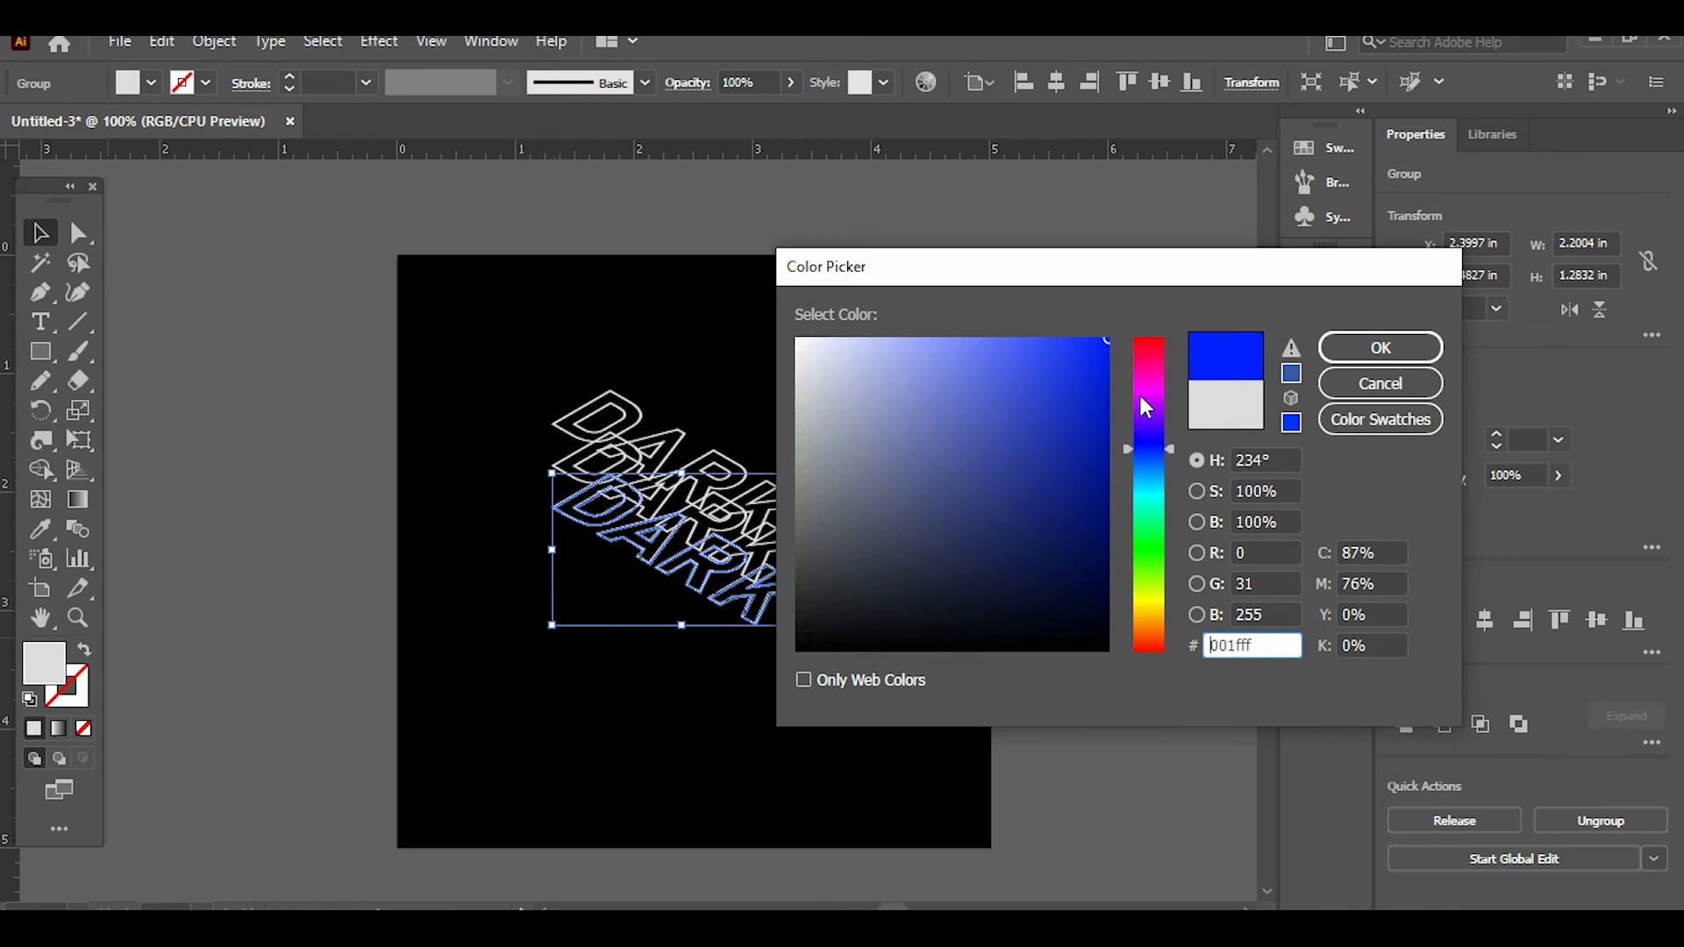
left_click(1150, 399)
left_click(1369, 554)
type("0")
key("Tab")
type("100")
key("Return")
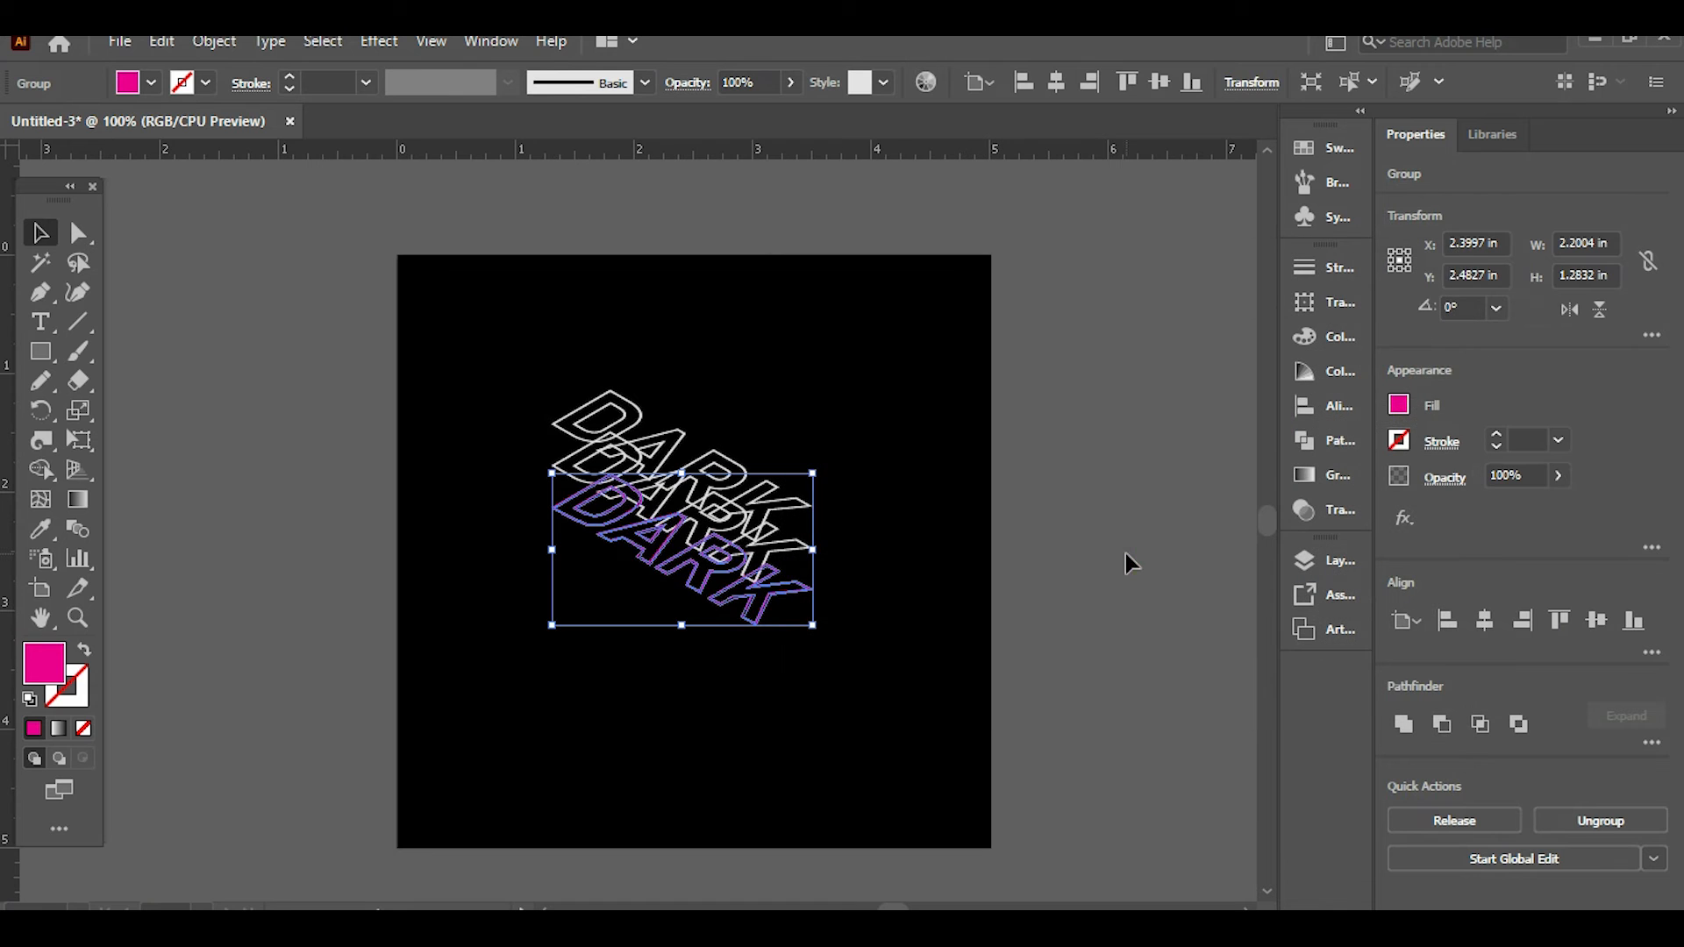
left_click(278, 647)
Bring the second DARK lettering from the top to the front of the stack
left_click(574, 474)
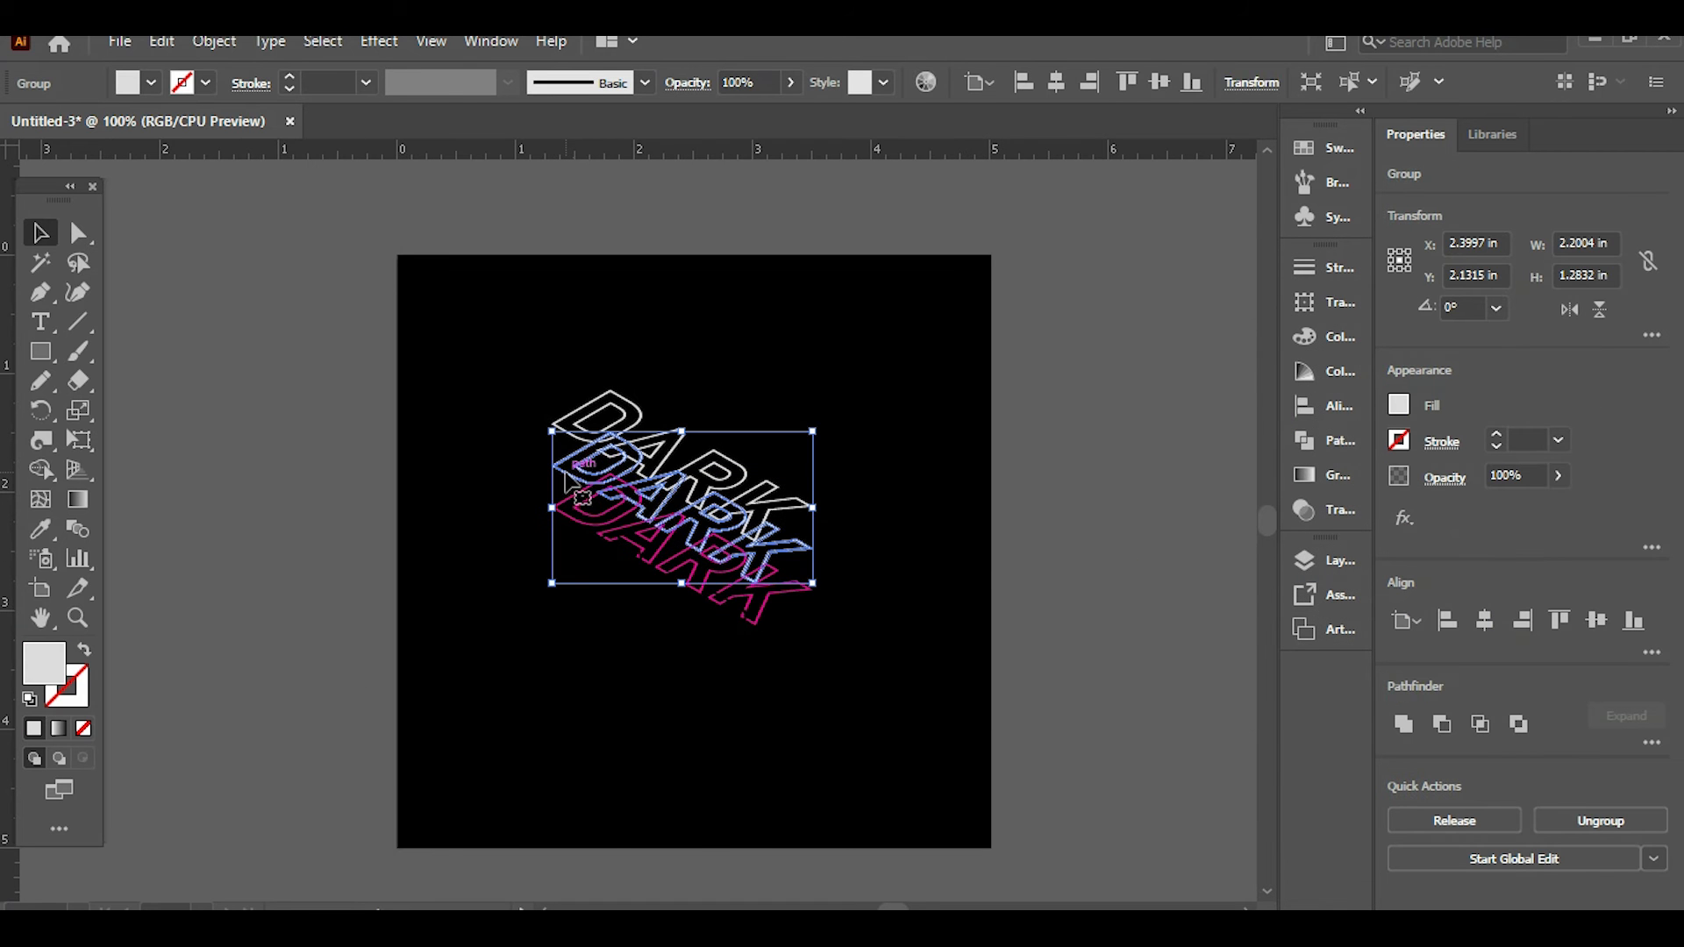
right_click(567, 457)
mouse_move(681, 804)
left_click(921, 798)
Fill the second DARK lettering with yellow, using 0% cyan, 0% magenta and 100% yellow
double_click(44, 664)
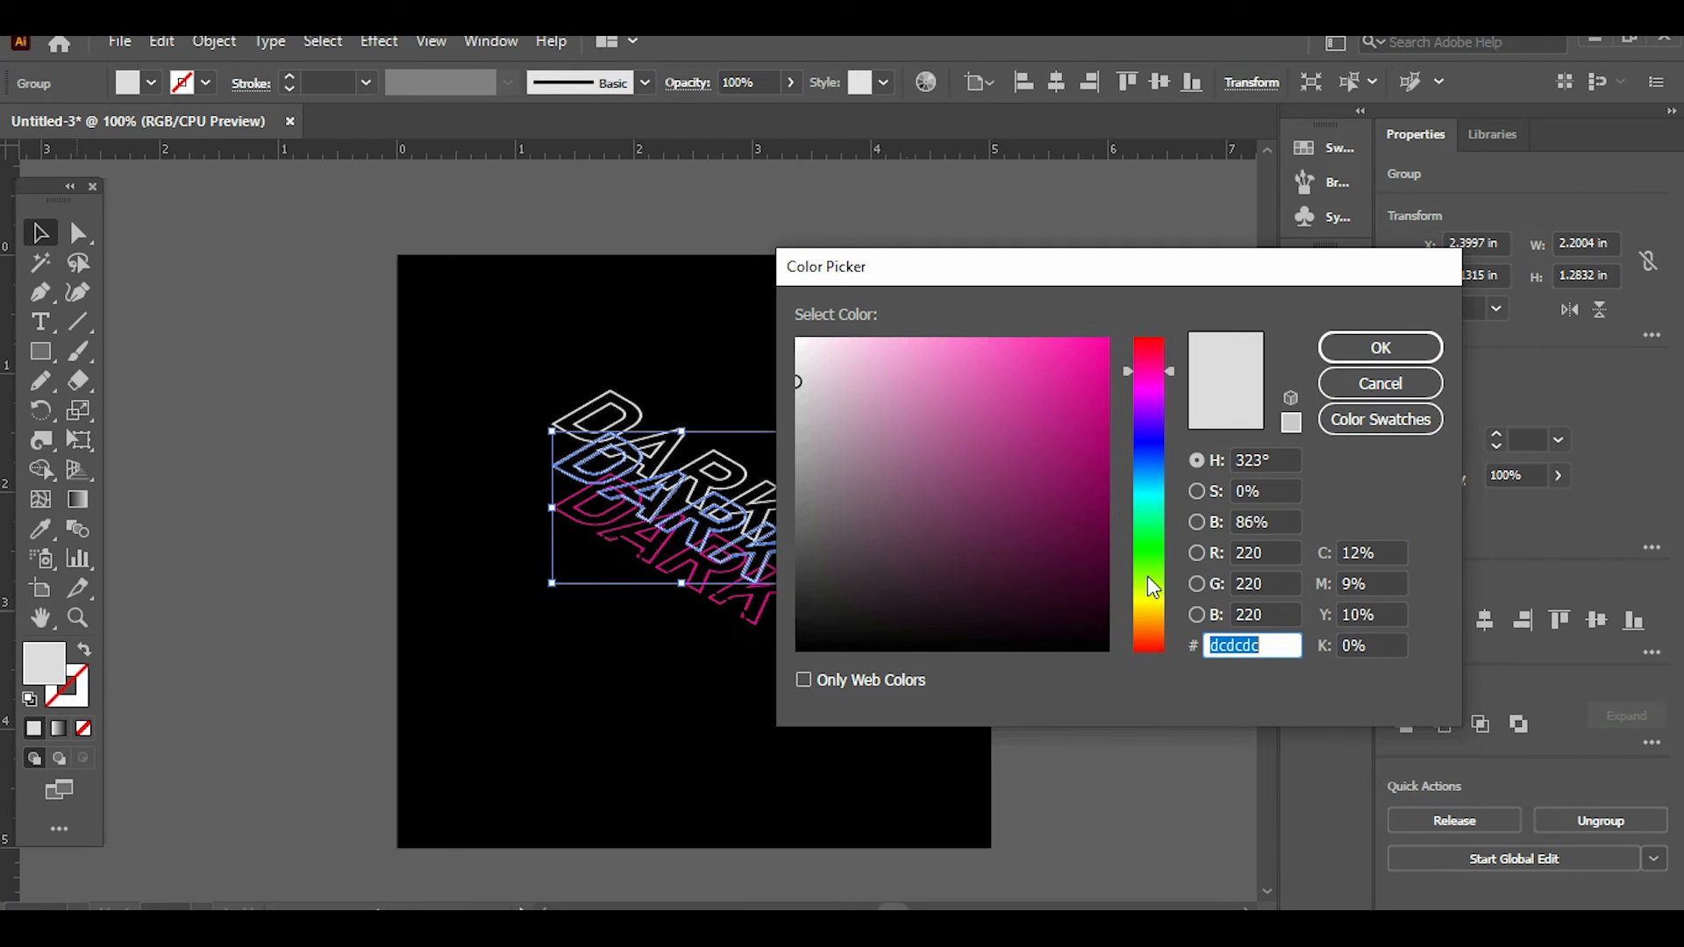
left_click(1149, 586)
left_click(1370, 612)
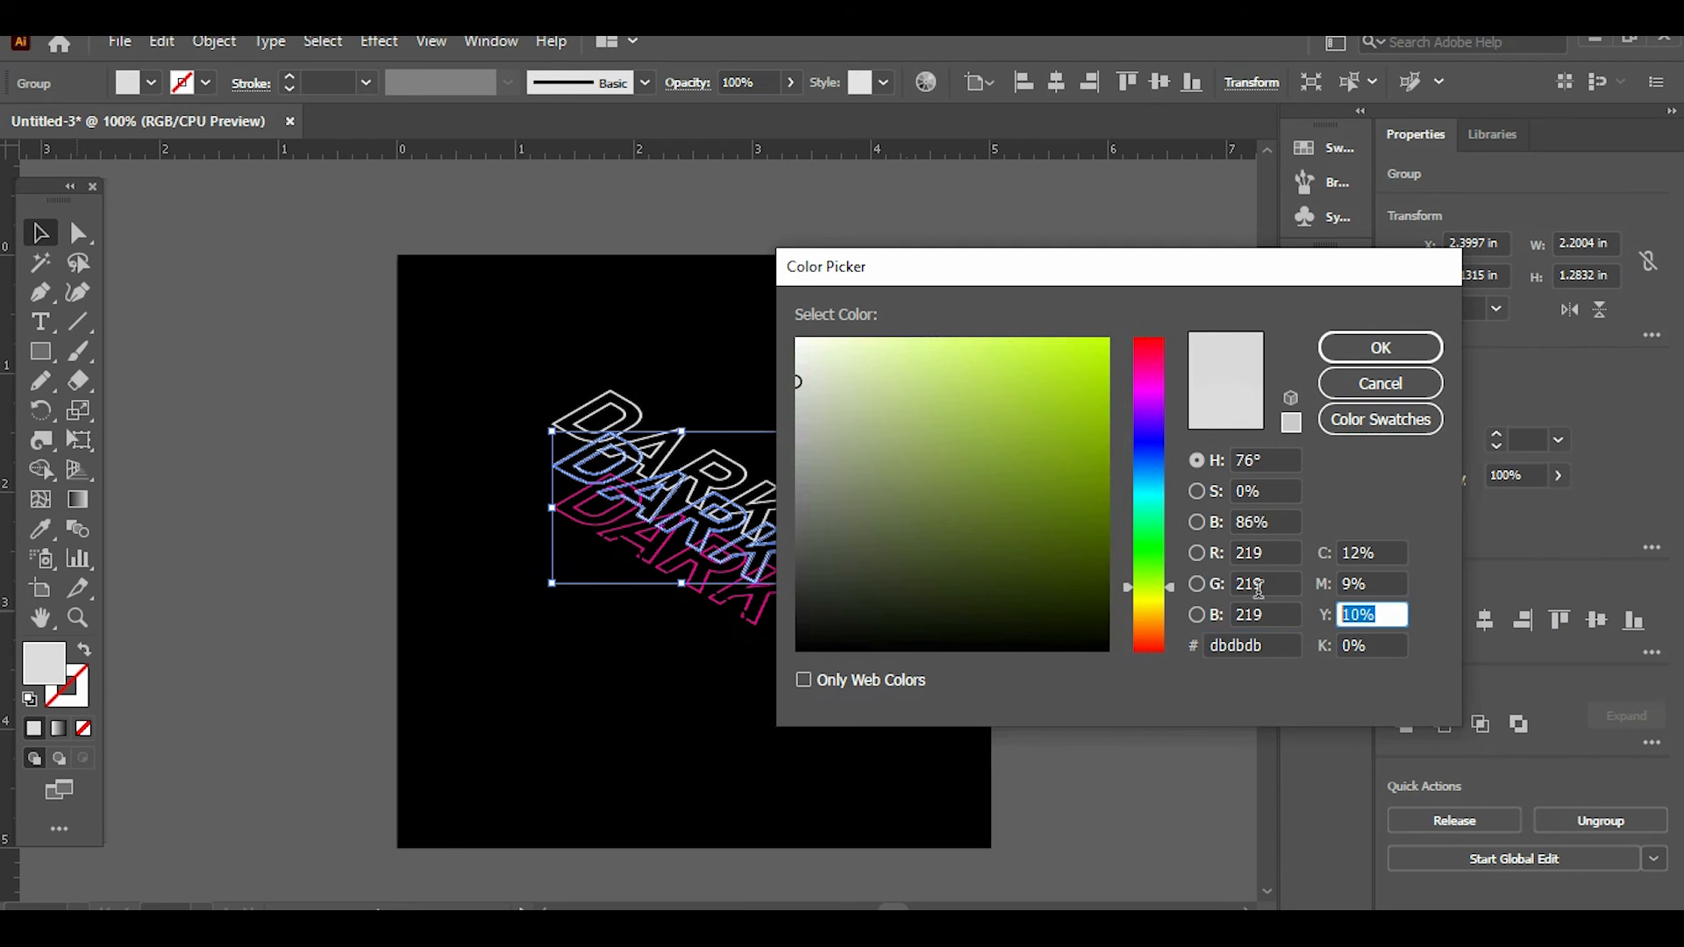
type("100")
left_click(1392, 552)
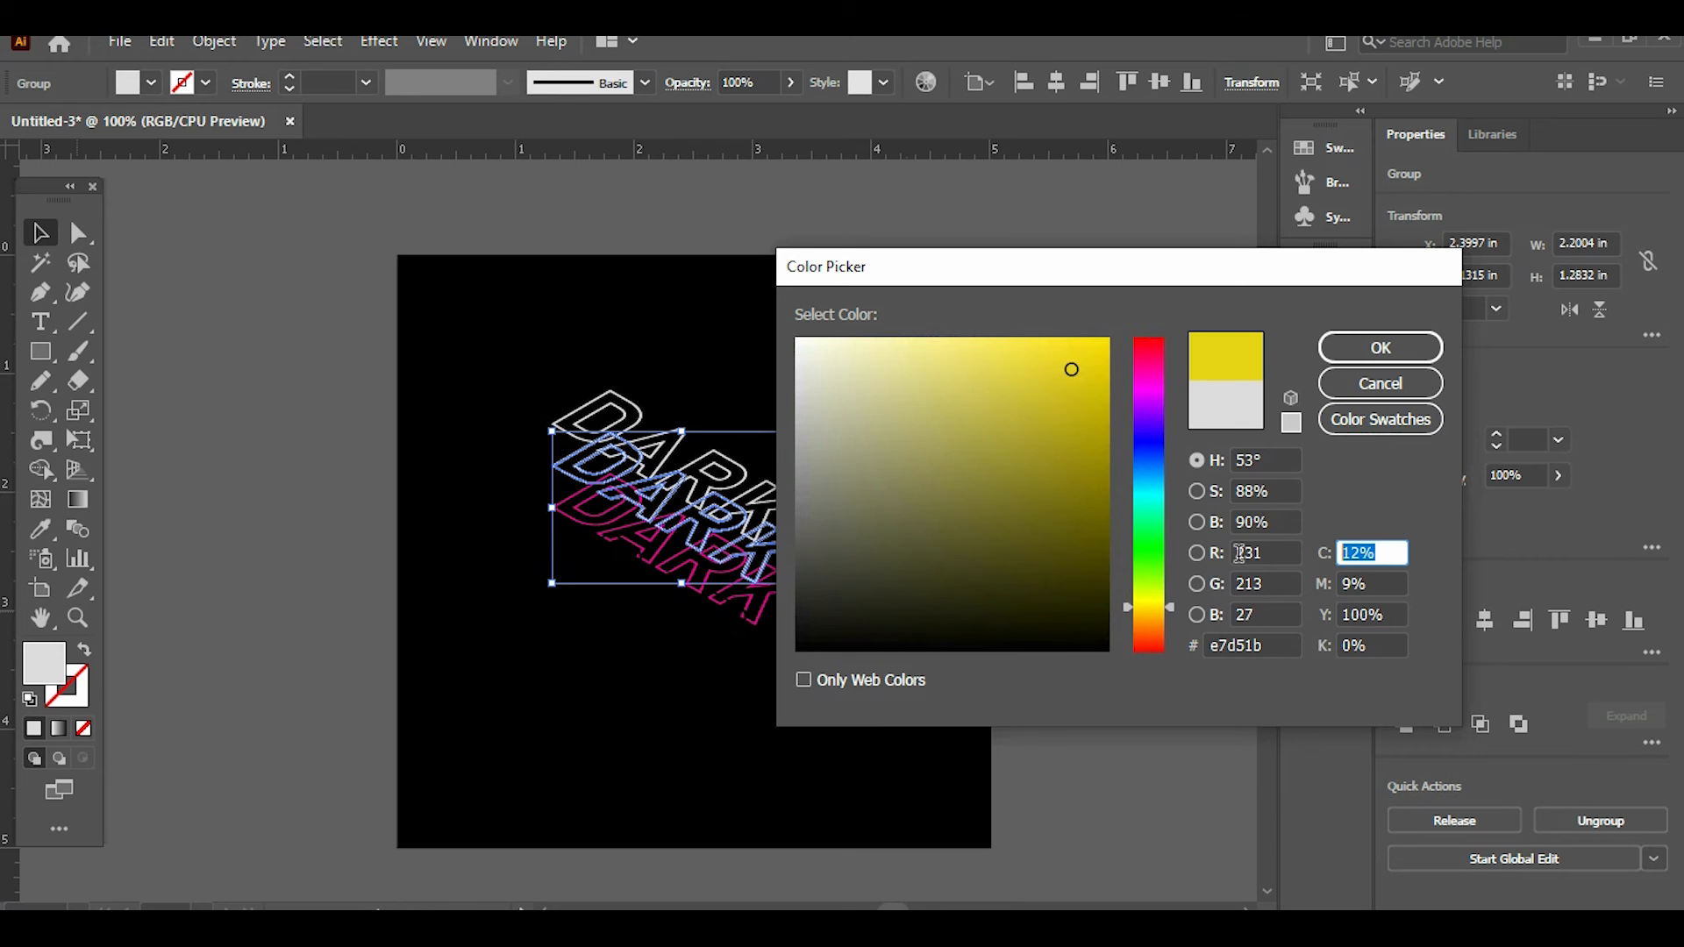
type("0")
key("Tab")
type("0")
key("Return")
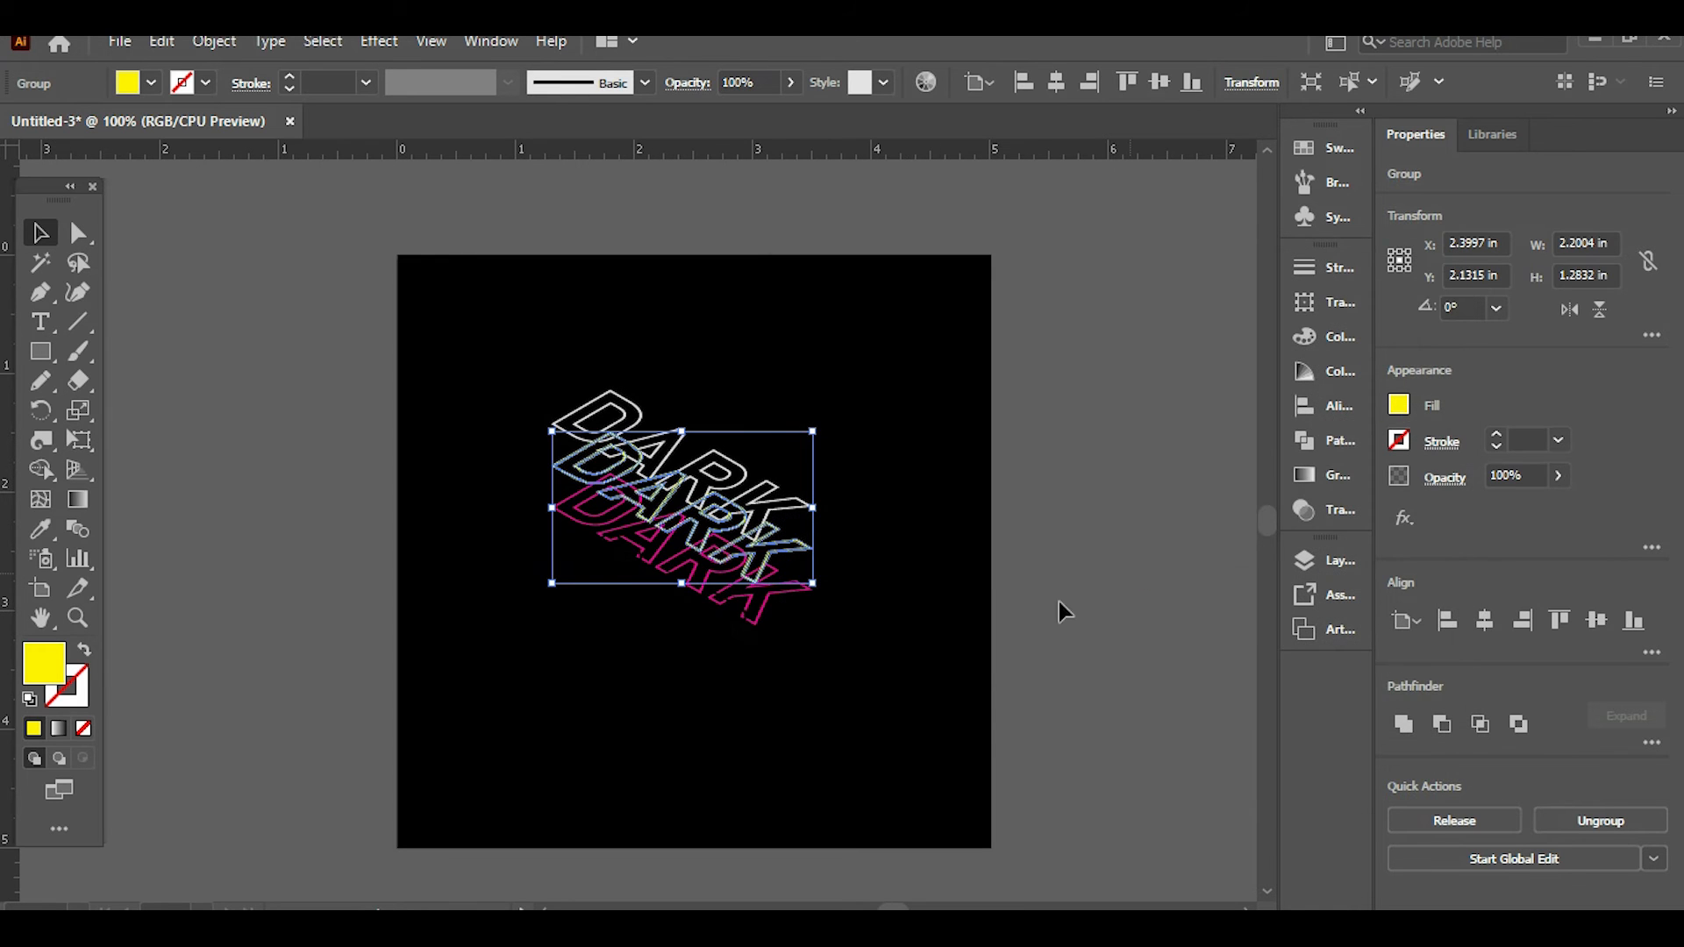
left_click(236, 516)
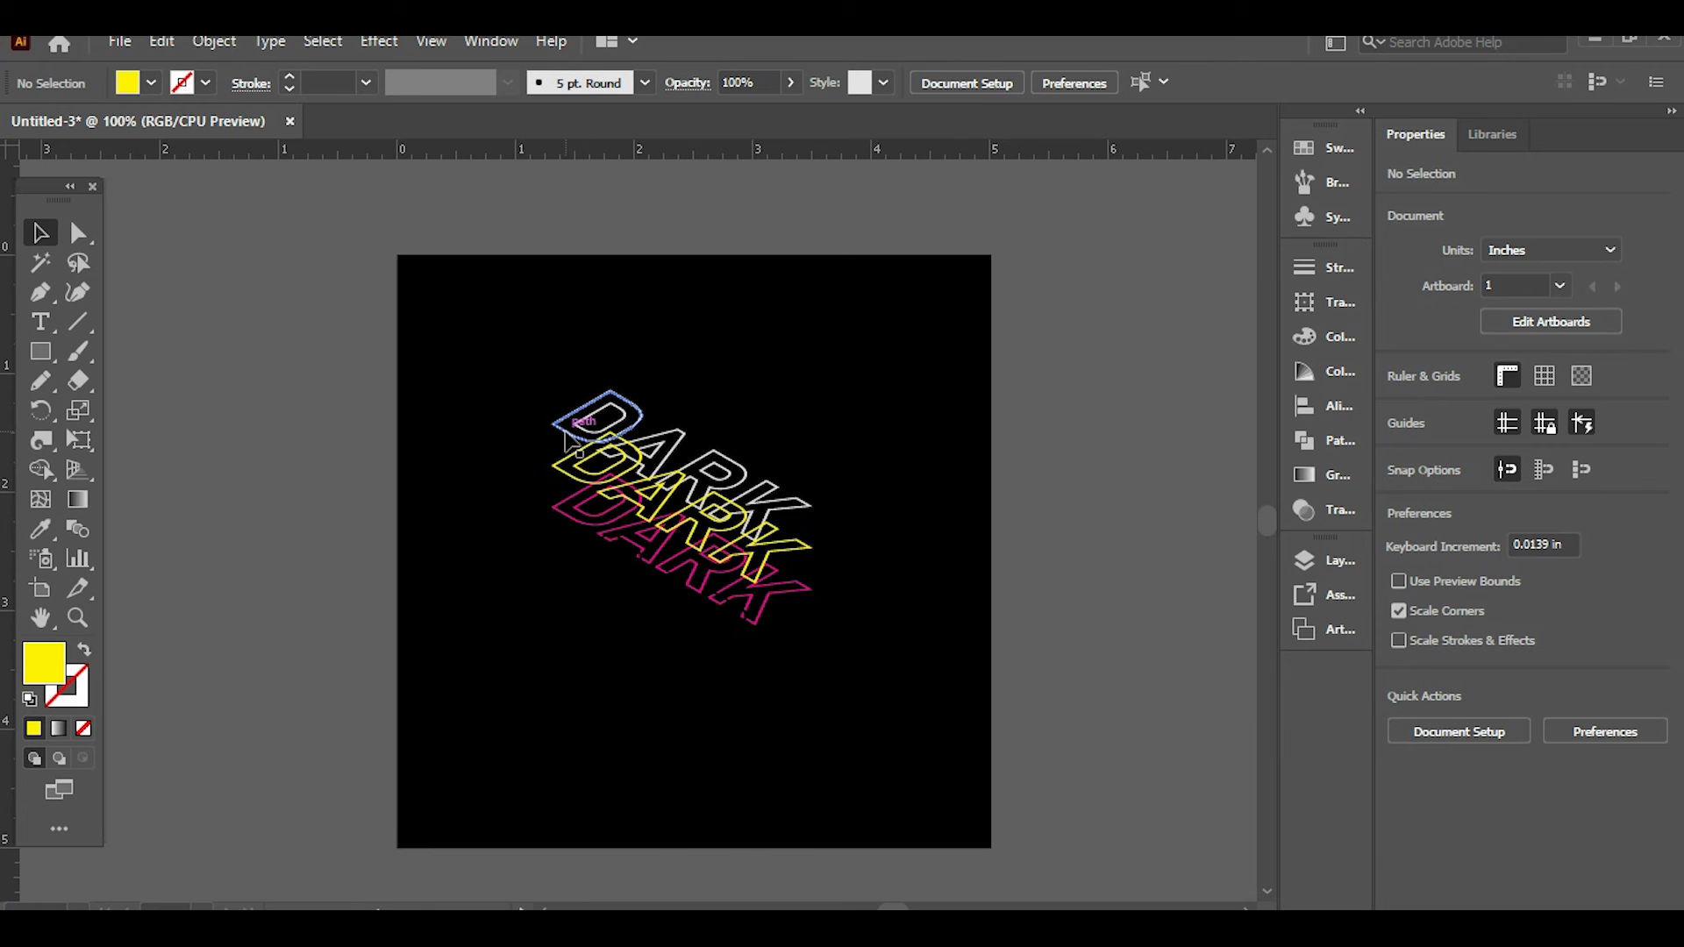
Bring the topmost light grey DARK lettering to the front of the stack
right_click(566, 434)
mouse_move(808, 771)
left_click(903, 777)
left_click(424, 590)
Bring the light grey, yellow and magenta DARK letterings together in front of the black copy
key("z")
left_click_drag(568, 602, 903, 419)
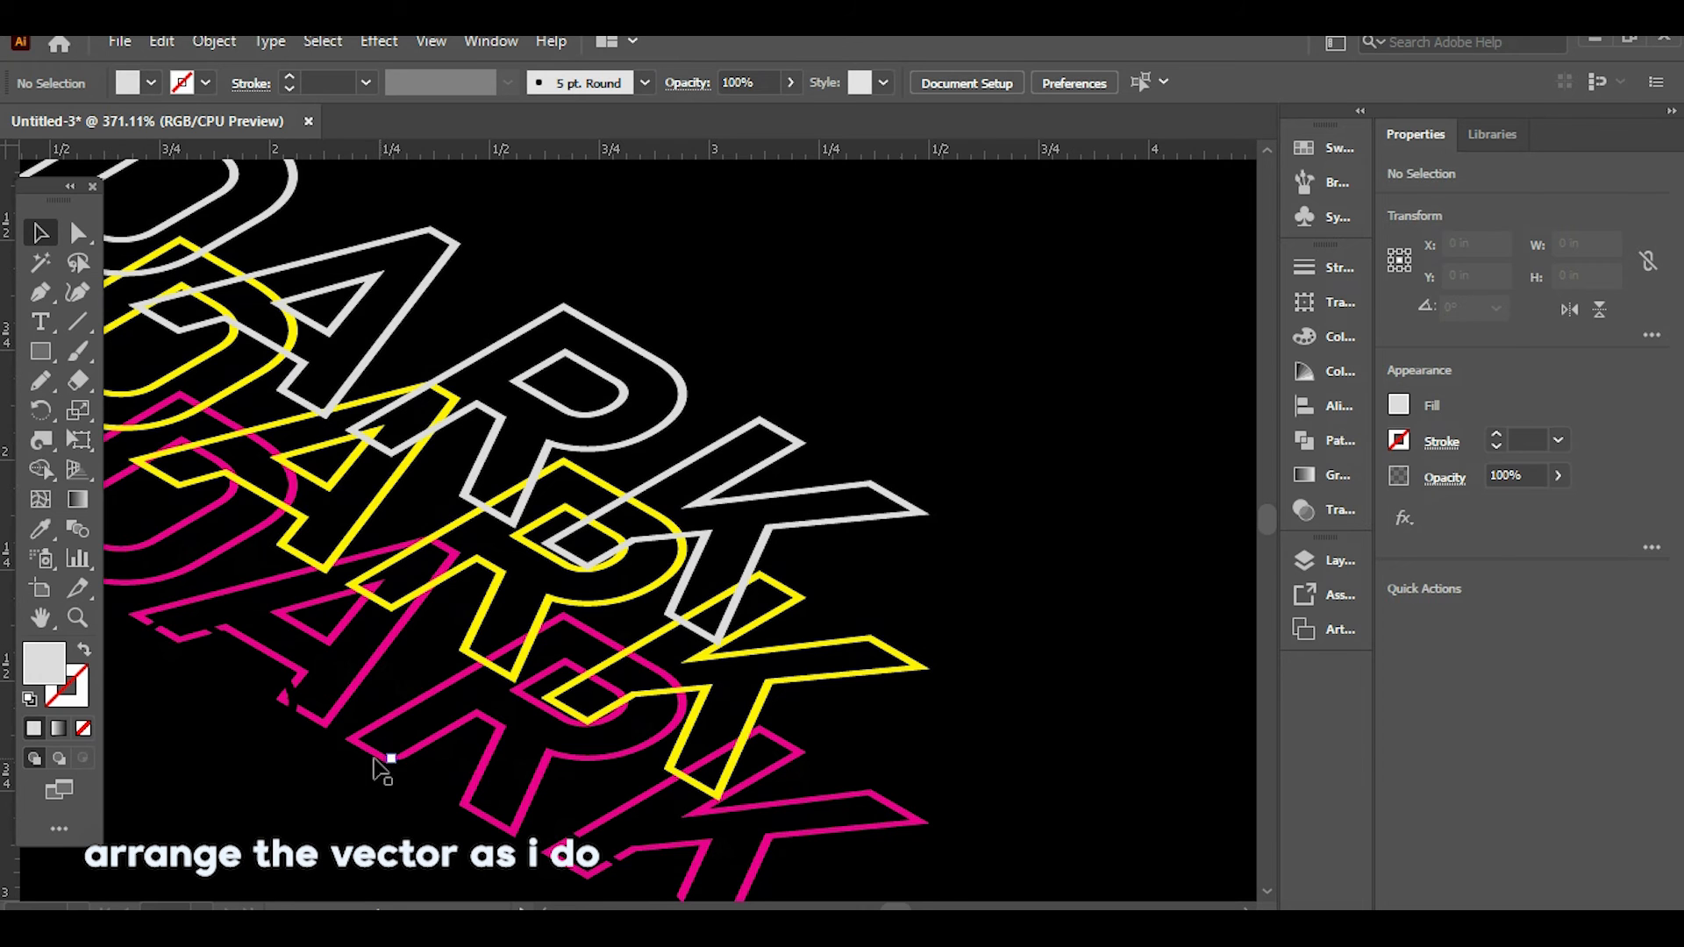
key("v")
left_click_drag(293, 722, 342, 712)
key("ctrl+0")
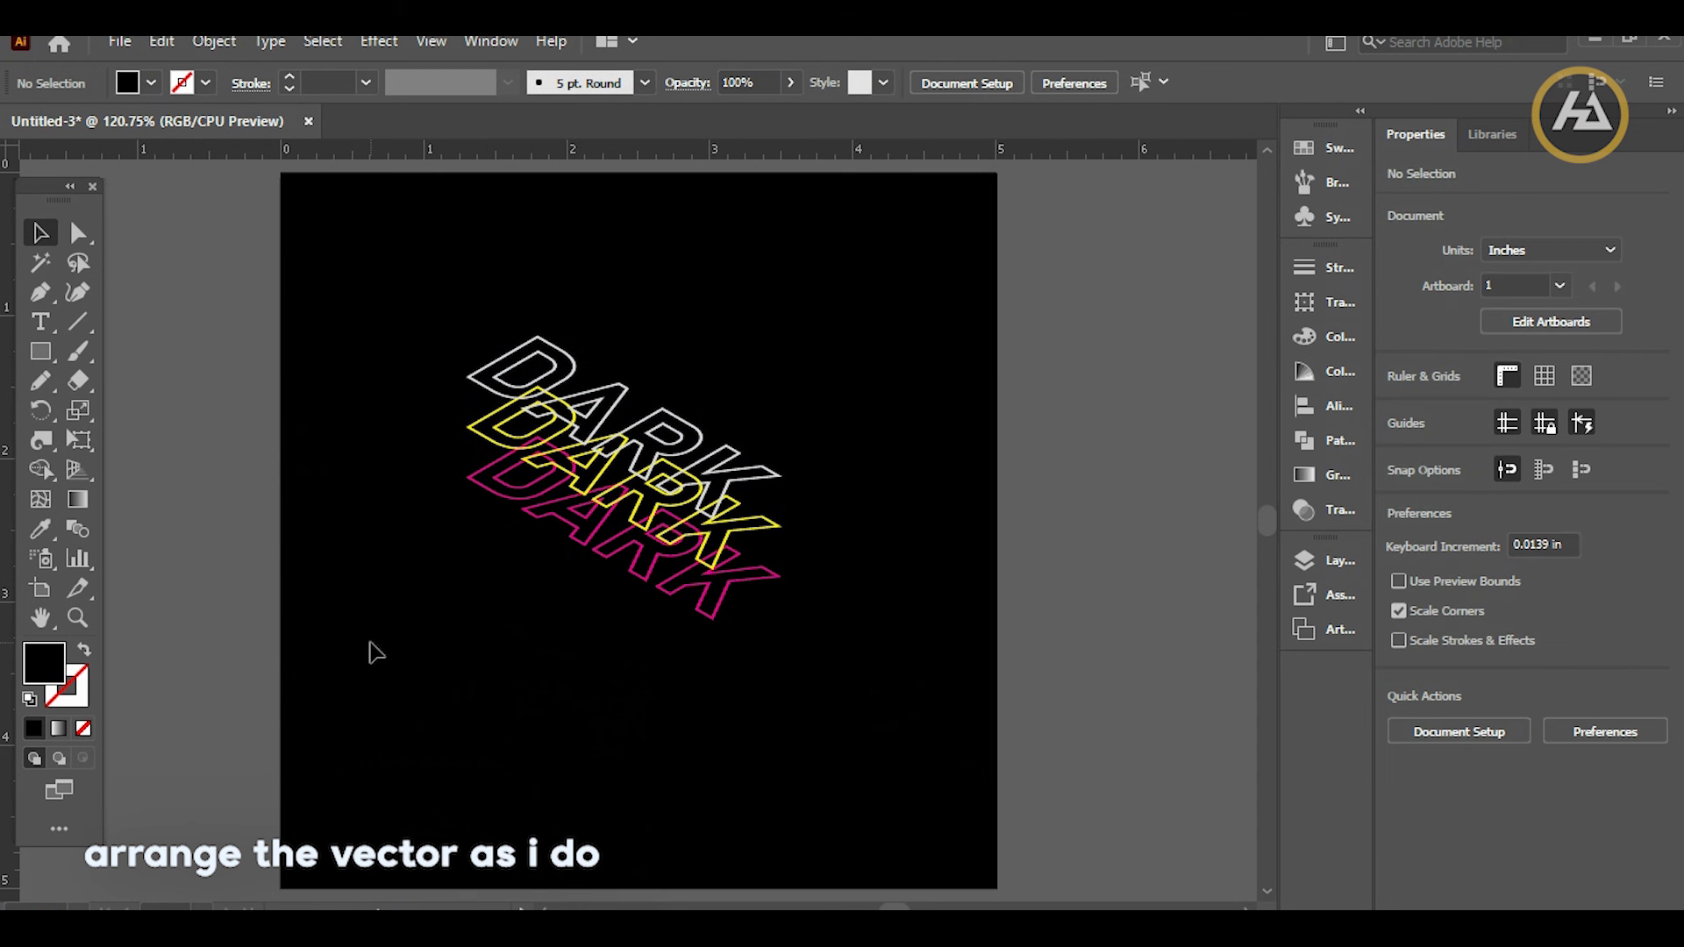
left_click_drag(244, 293, 603, 479)
right_click(554, 449)
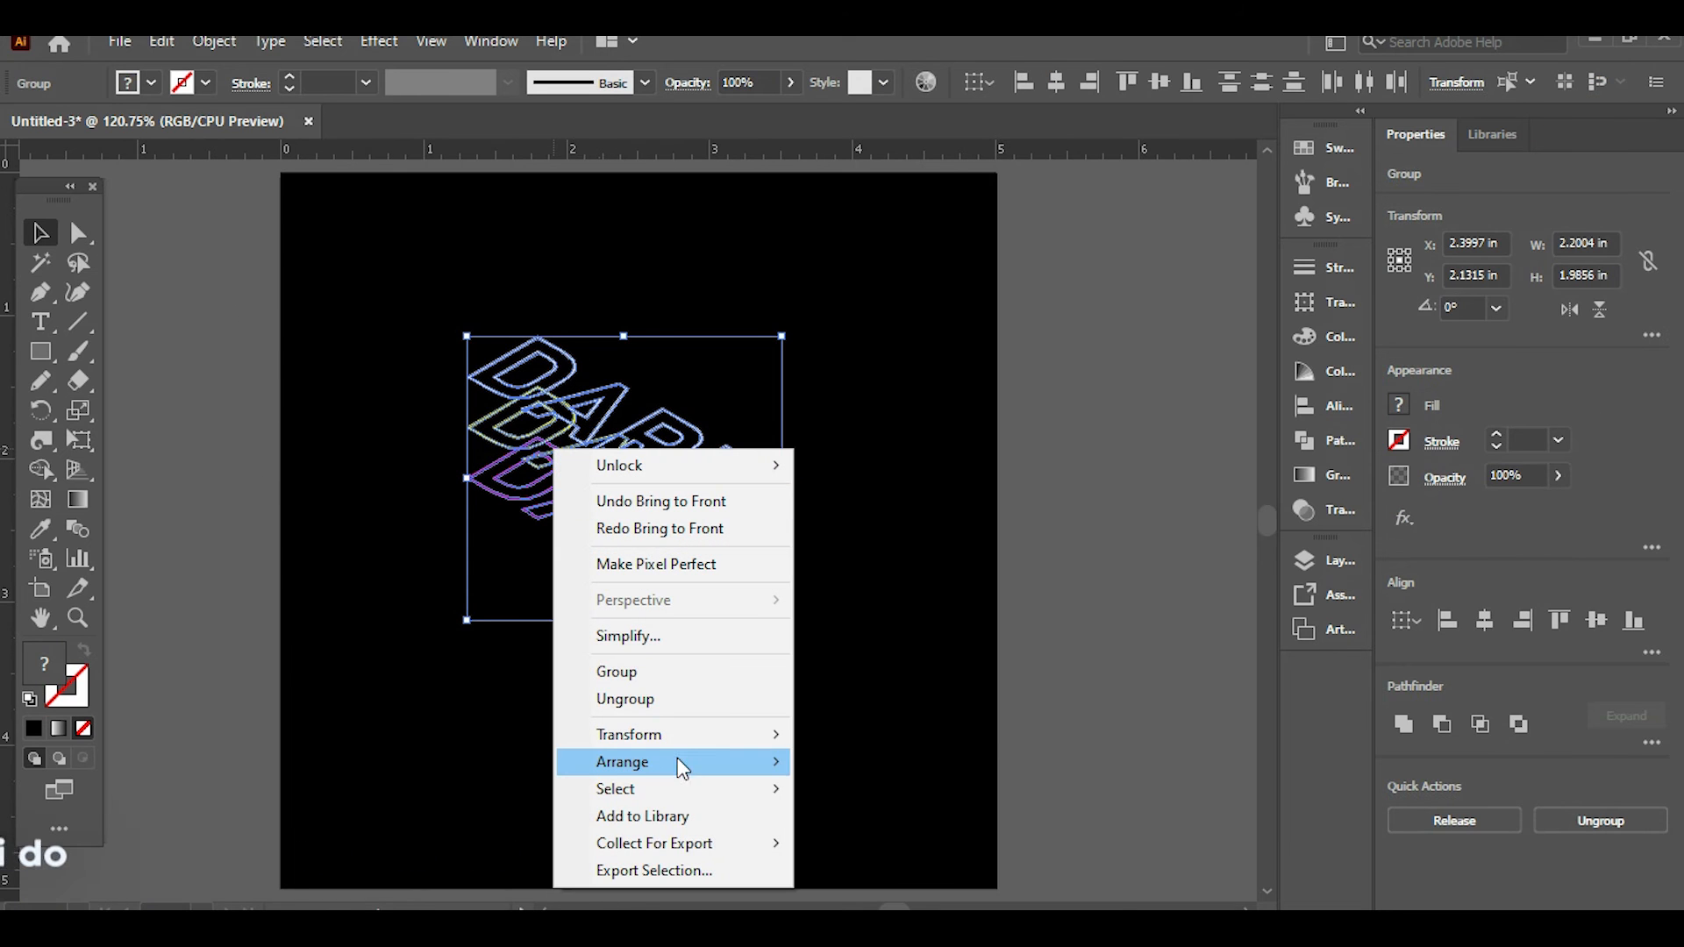
mouse_move(726, 760)
left_click(839, 769)
Make a blend from the yellow, magenta and black DARK letterings, leaving out the light grey one
left_click_drag(214, 582, 509, 421)
left_click(226, 41)
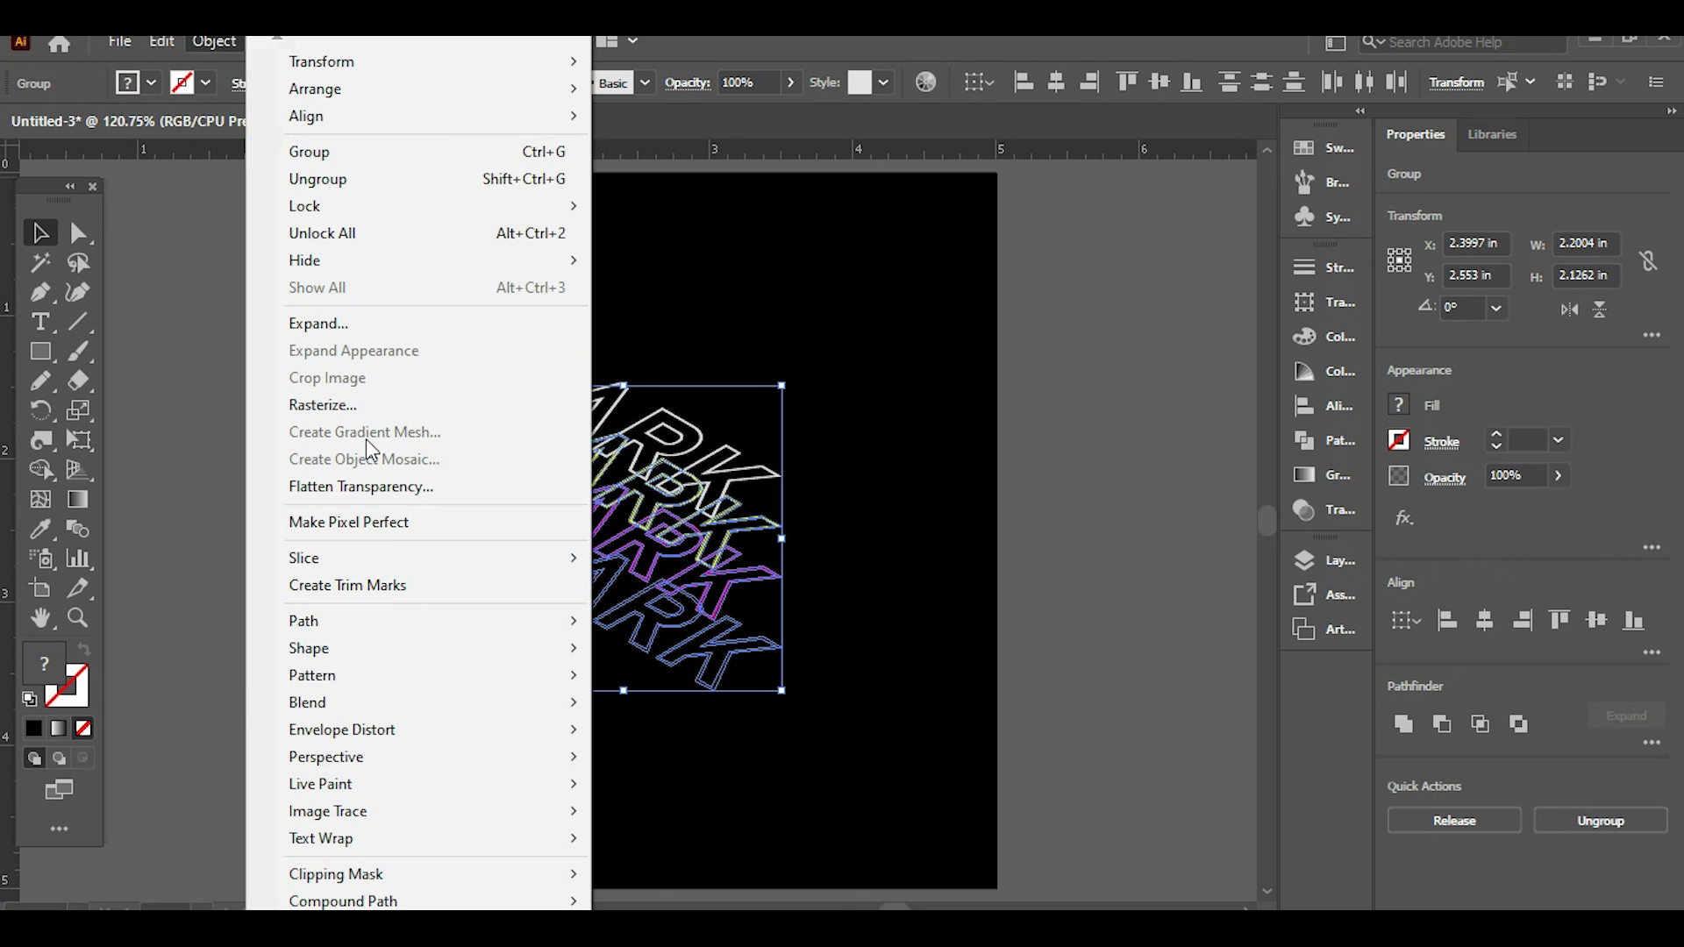
mouse_move(391, 699)
left_click(651, 711)
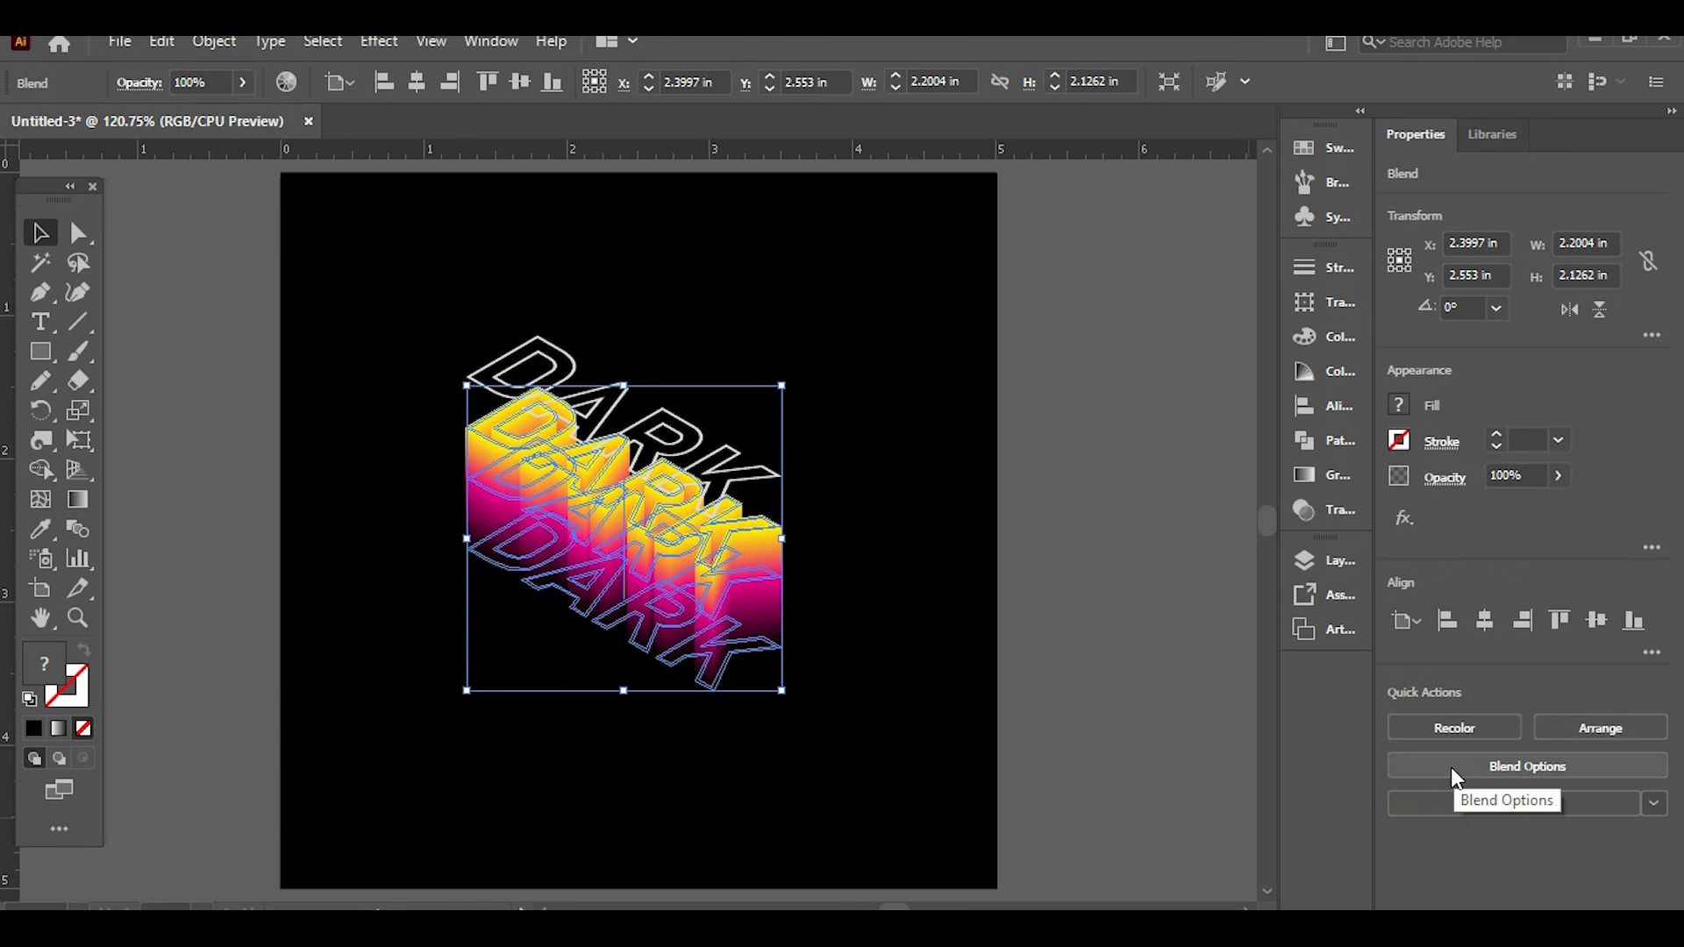
left_click(1114, 719)
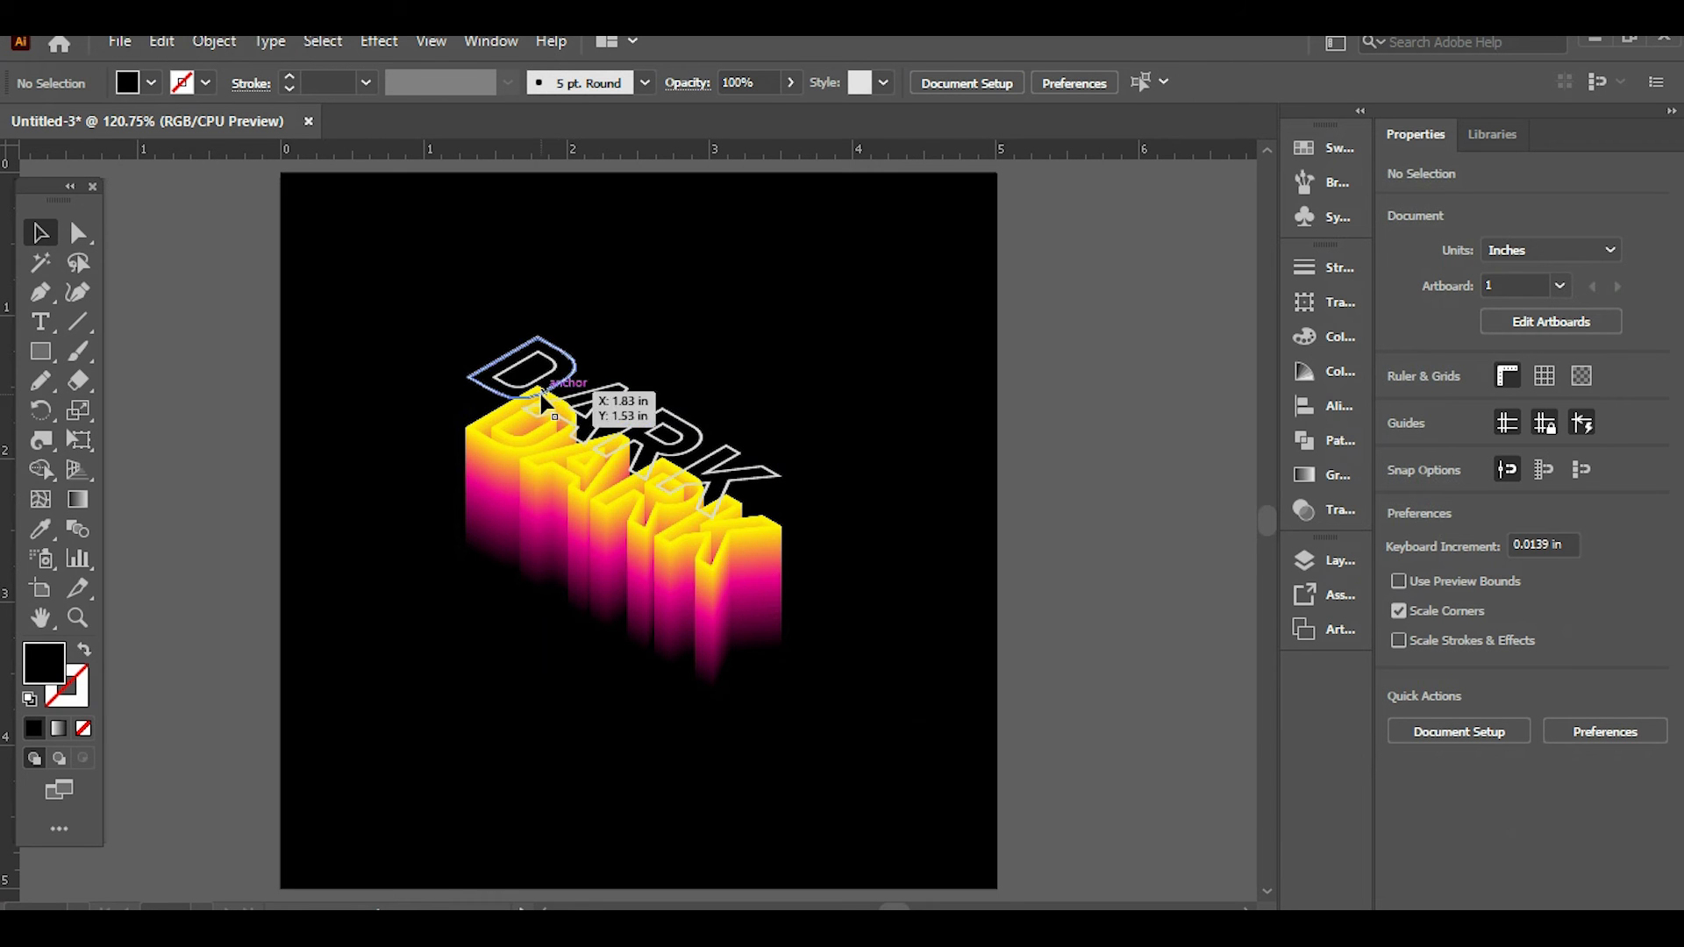
Review the spacing type and number of steps in the blend options of the extruded DARK lettering without changing them
left_click(508, 447)
left_click(214, 41)
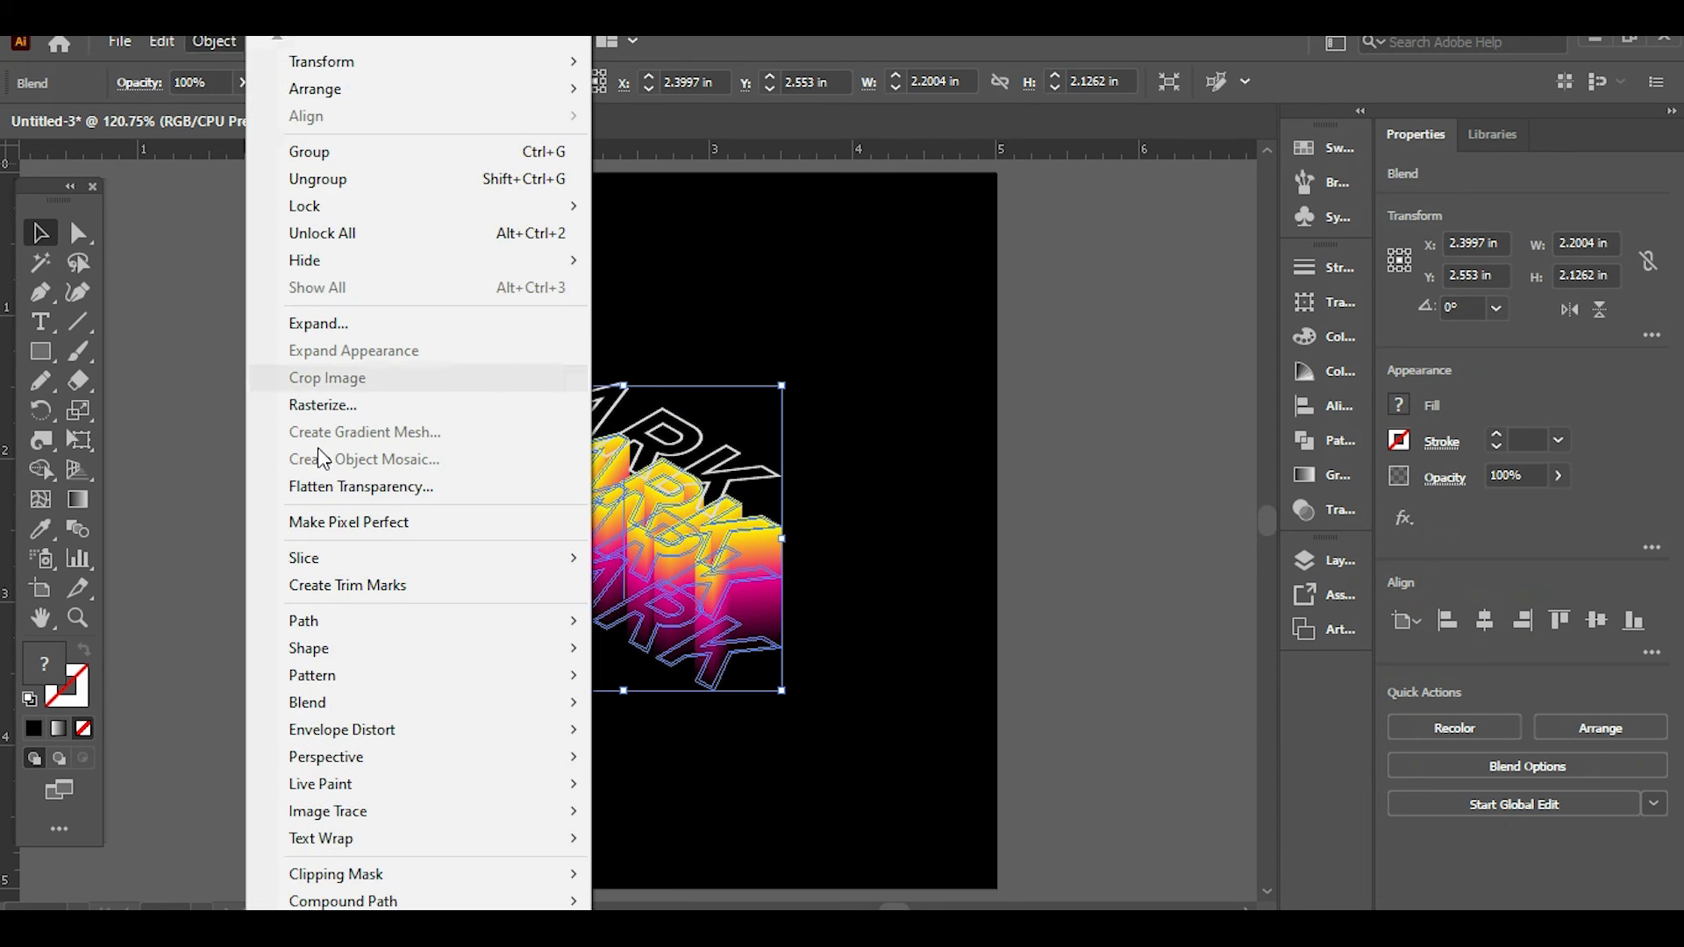
mouse_move(368, 715)
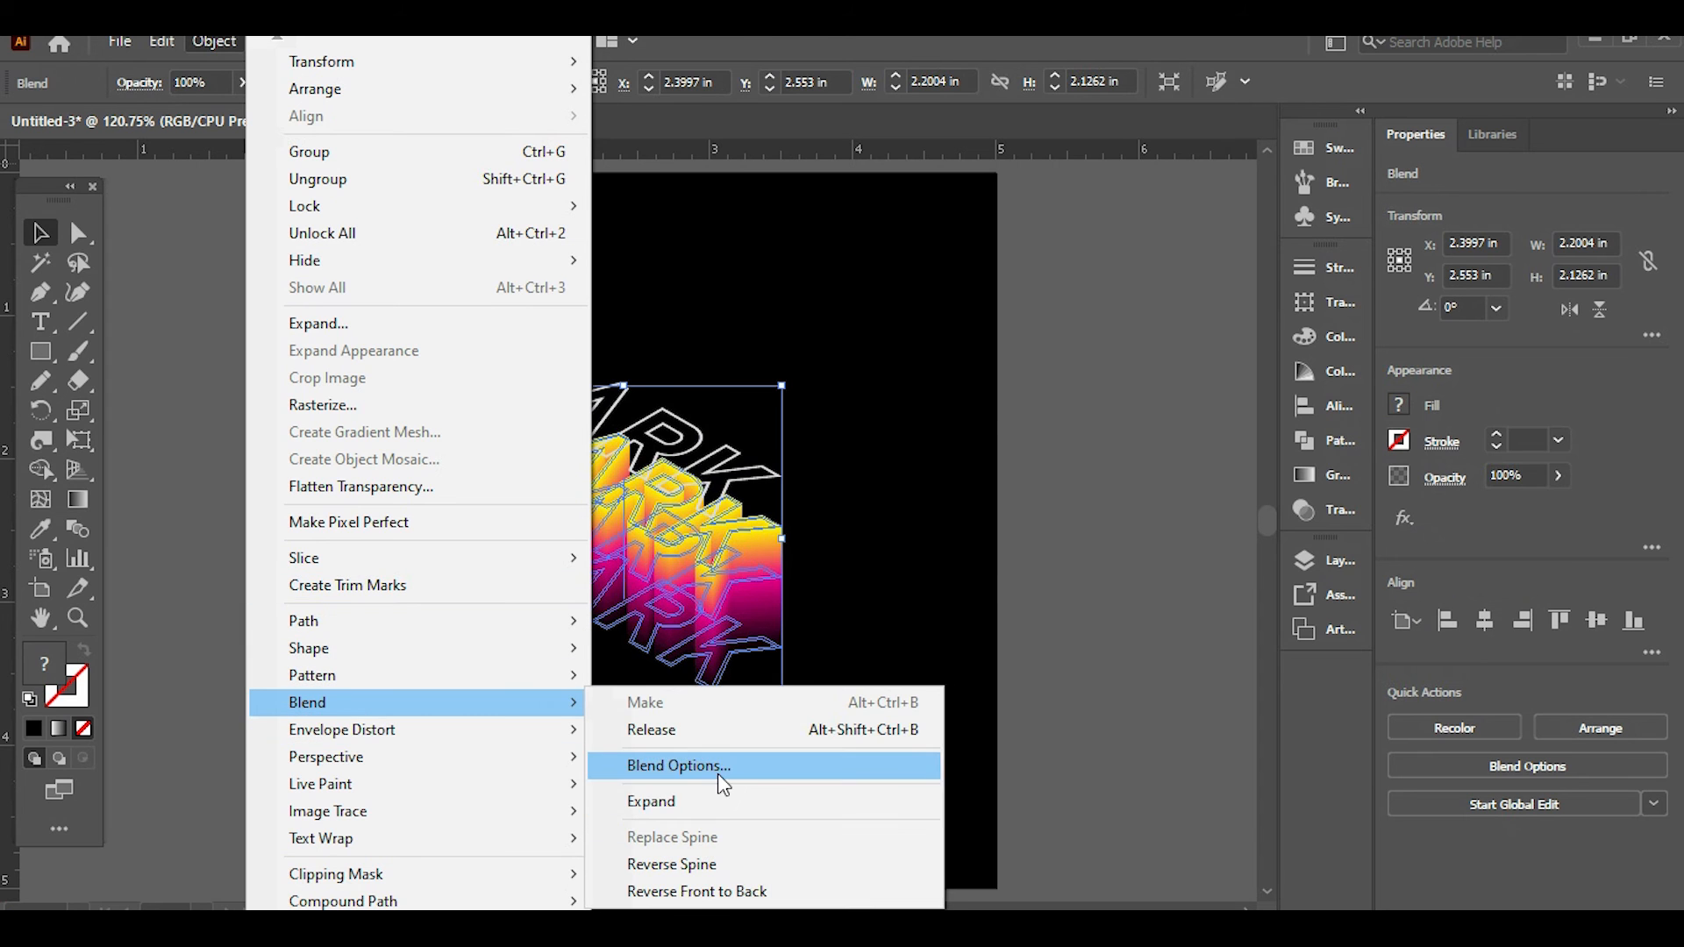
left_click(718, 770)
left_click(924, 410)
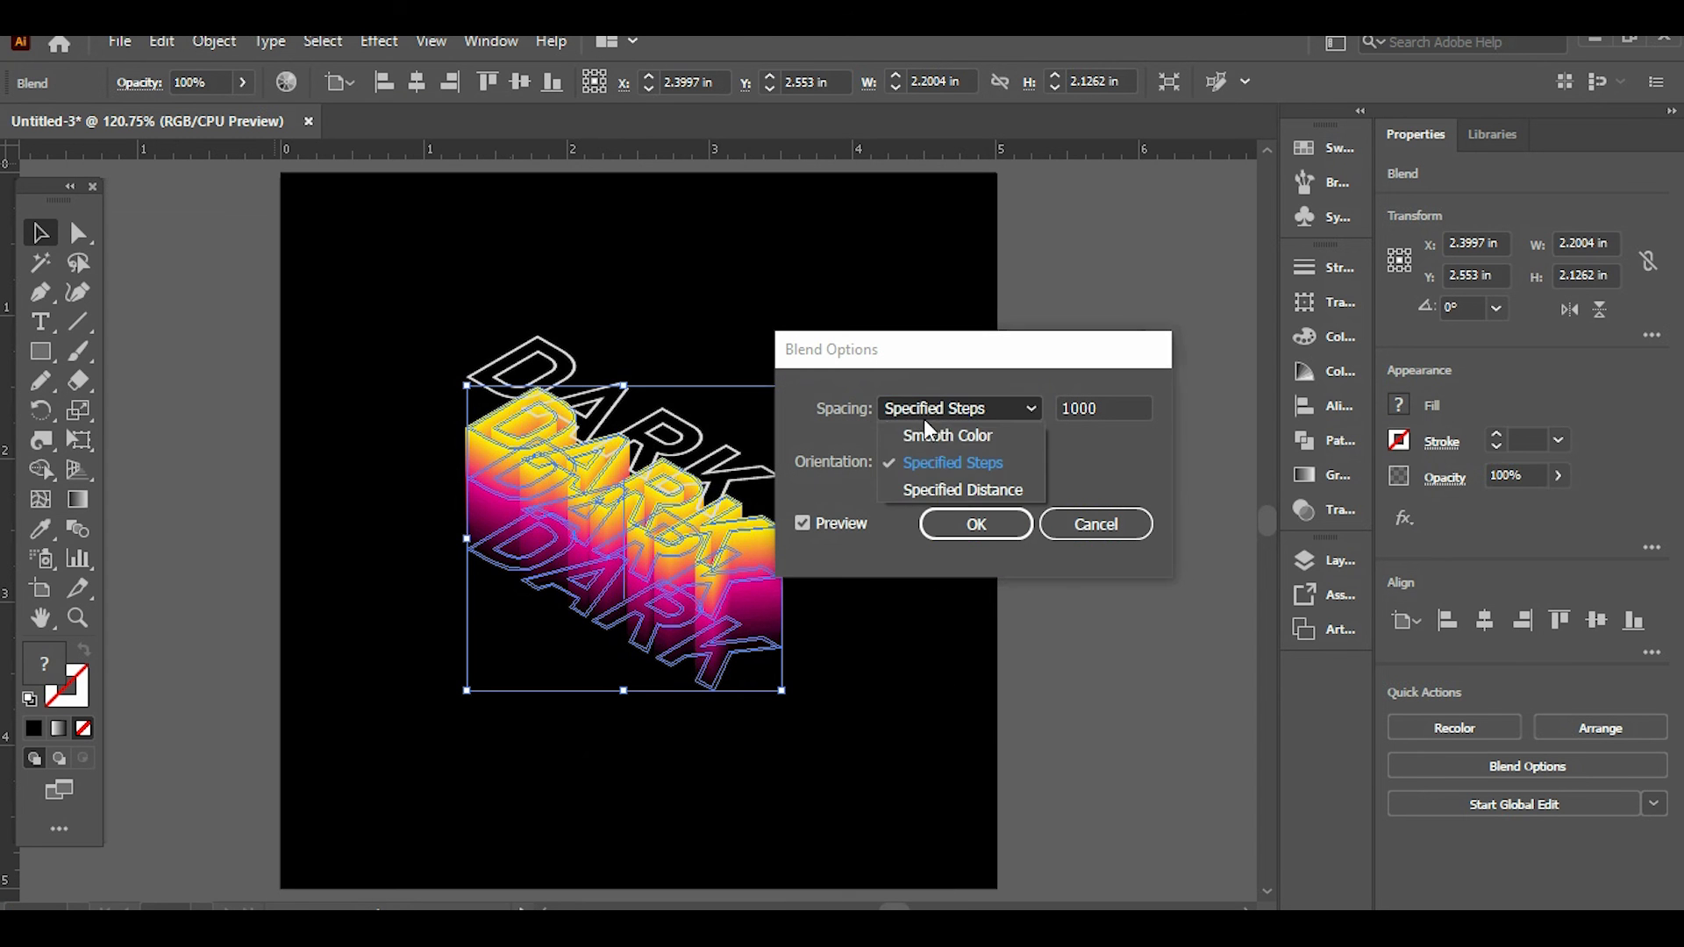
left_click(945, 460)
mouse_move(1107, 408)
left_mouse_down()
mouse_move(1023, 408)
mouse_move(1101, 439)
mouse_move(1060, 412)
mouse_move(1109, 412)
left_mouse_up()
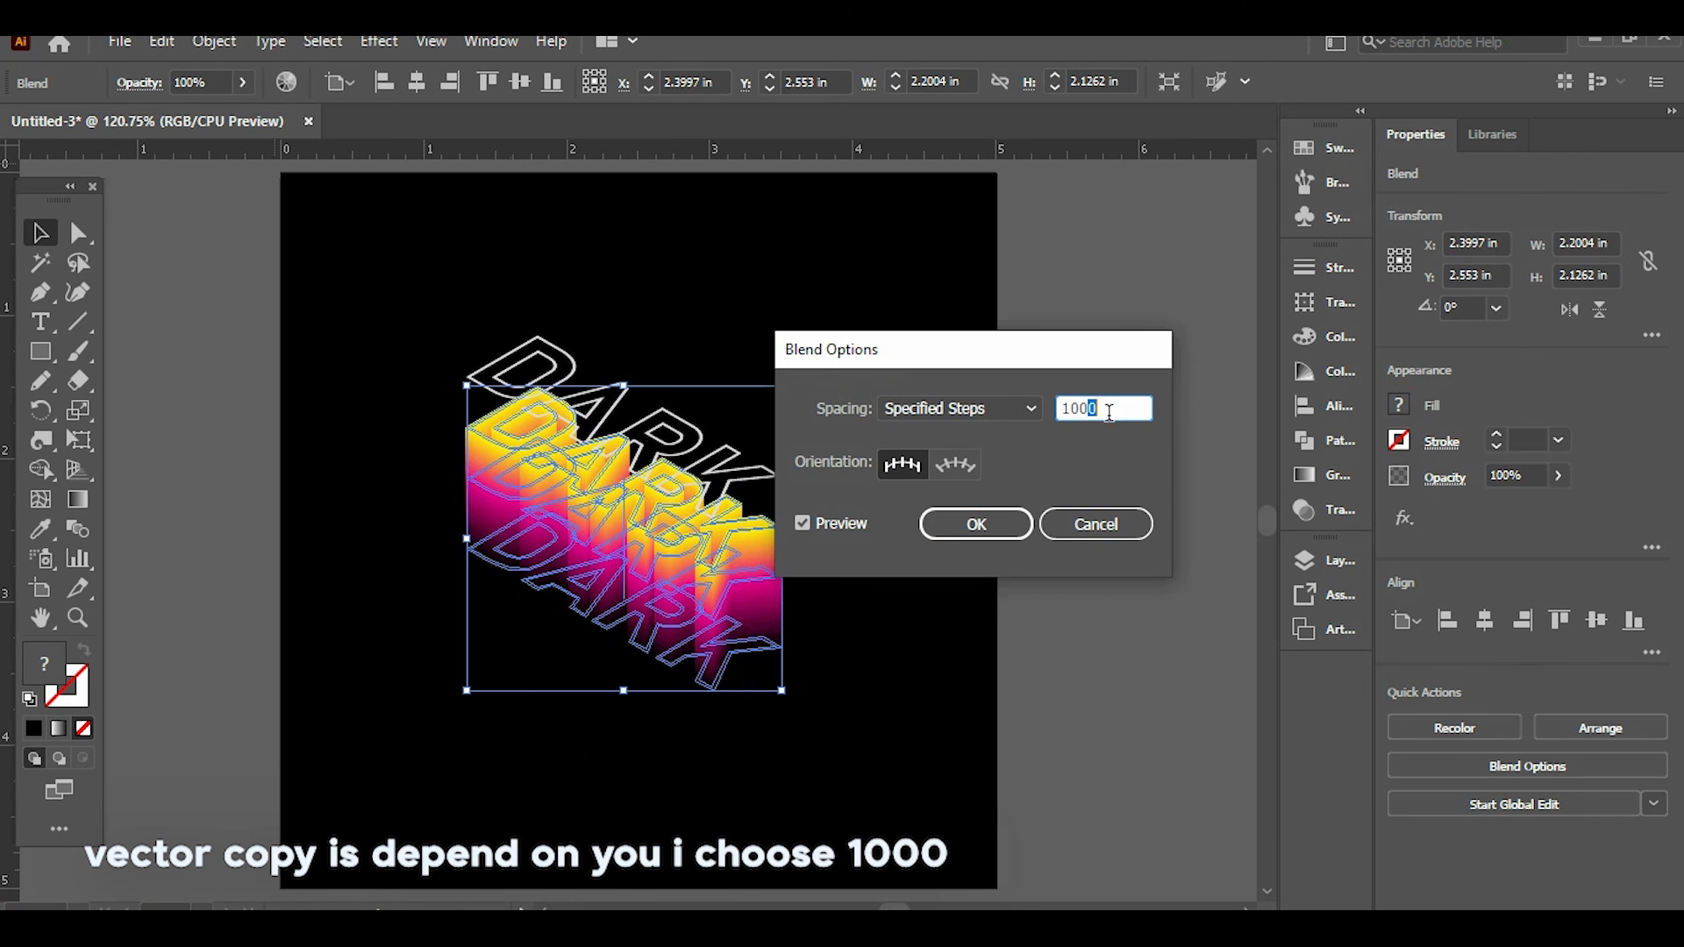
left_click(1097, 525)
left_click(932, 583)
Move the light outlined DARK lettering about 0.35 in straight down so it sits exactly on the extrusion's yellow top face
key("z")
left_click_drag(479, 354, 721, 540)
key("v")
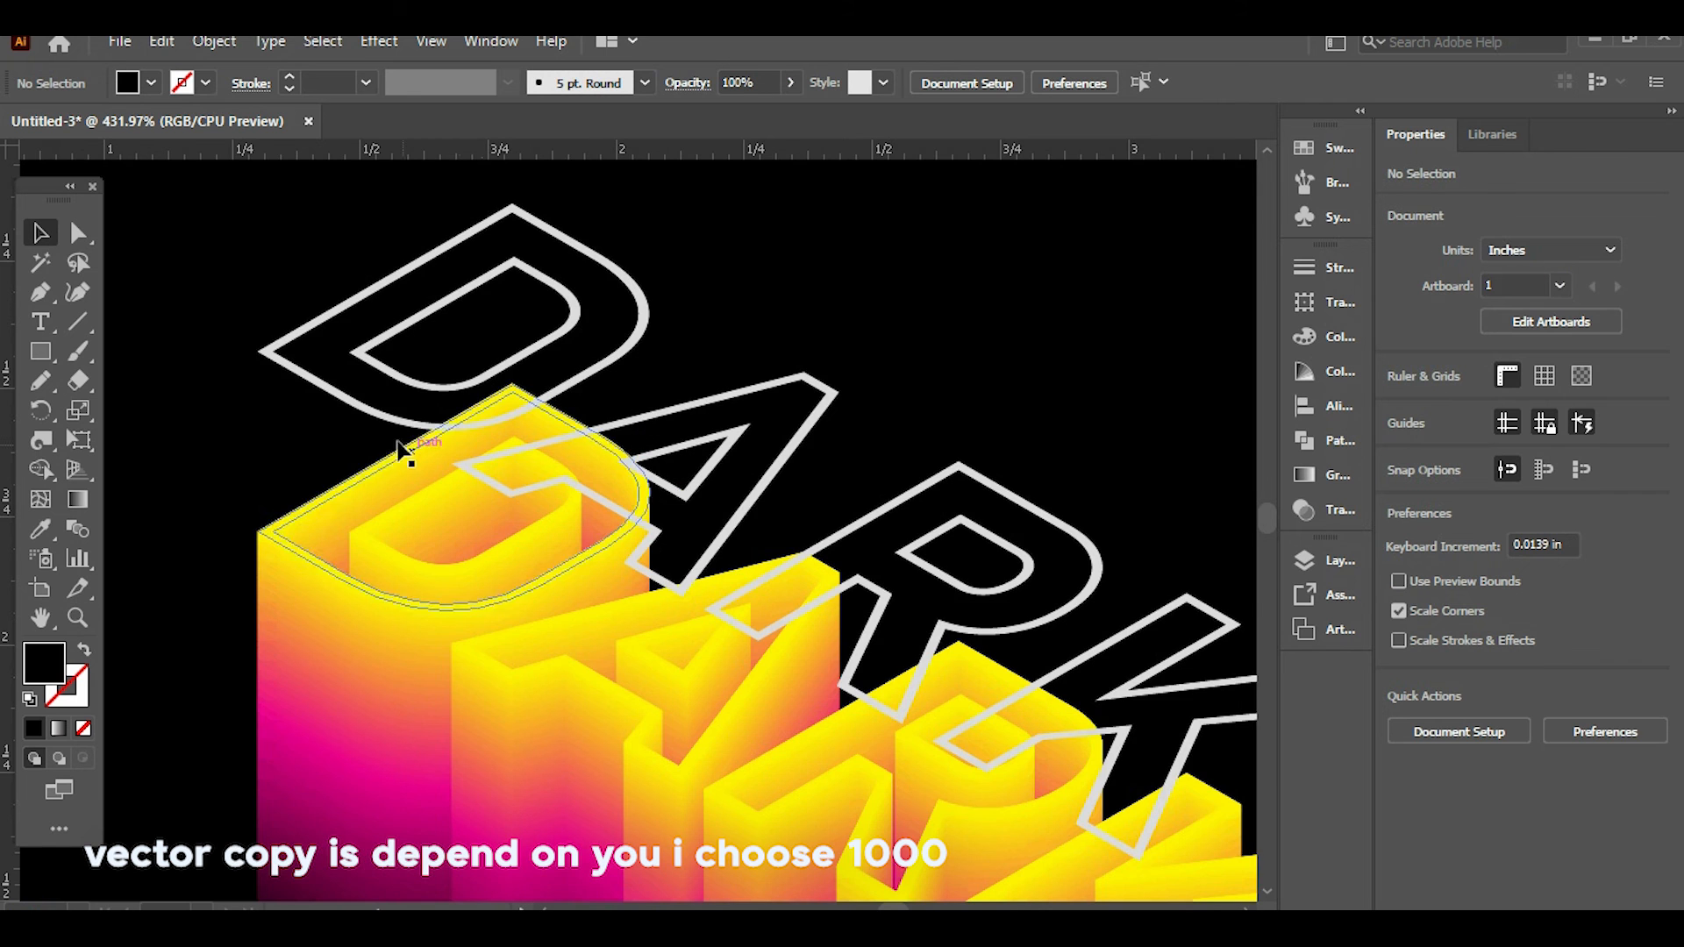
left_click_drag(386, 417, 288, 581)
left_click(211, 557)
key("ctrl+0")
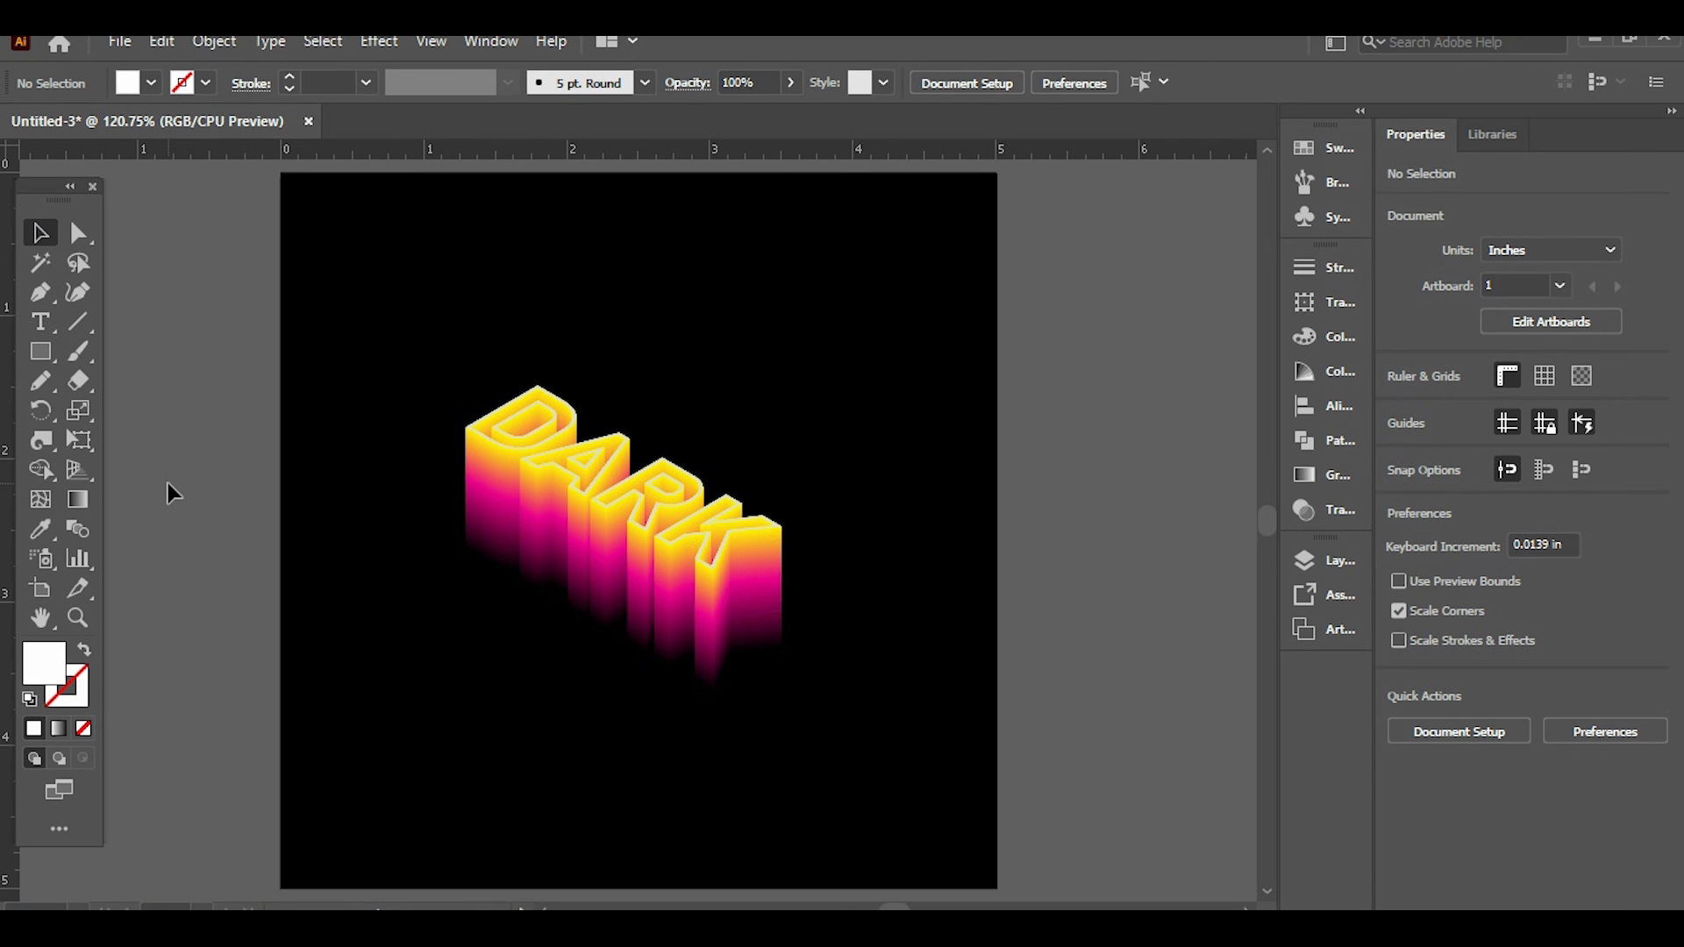
Add a white text line reading THANKS FOR WATCHING in Bahnschrift Bold 21 pt
left_click(44, 321)
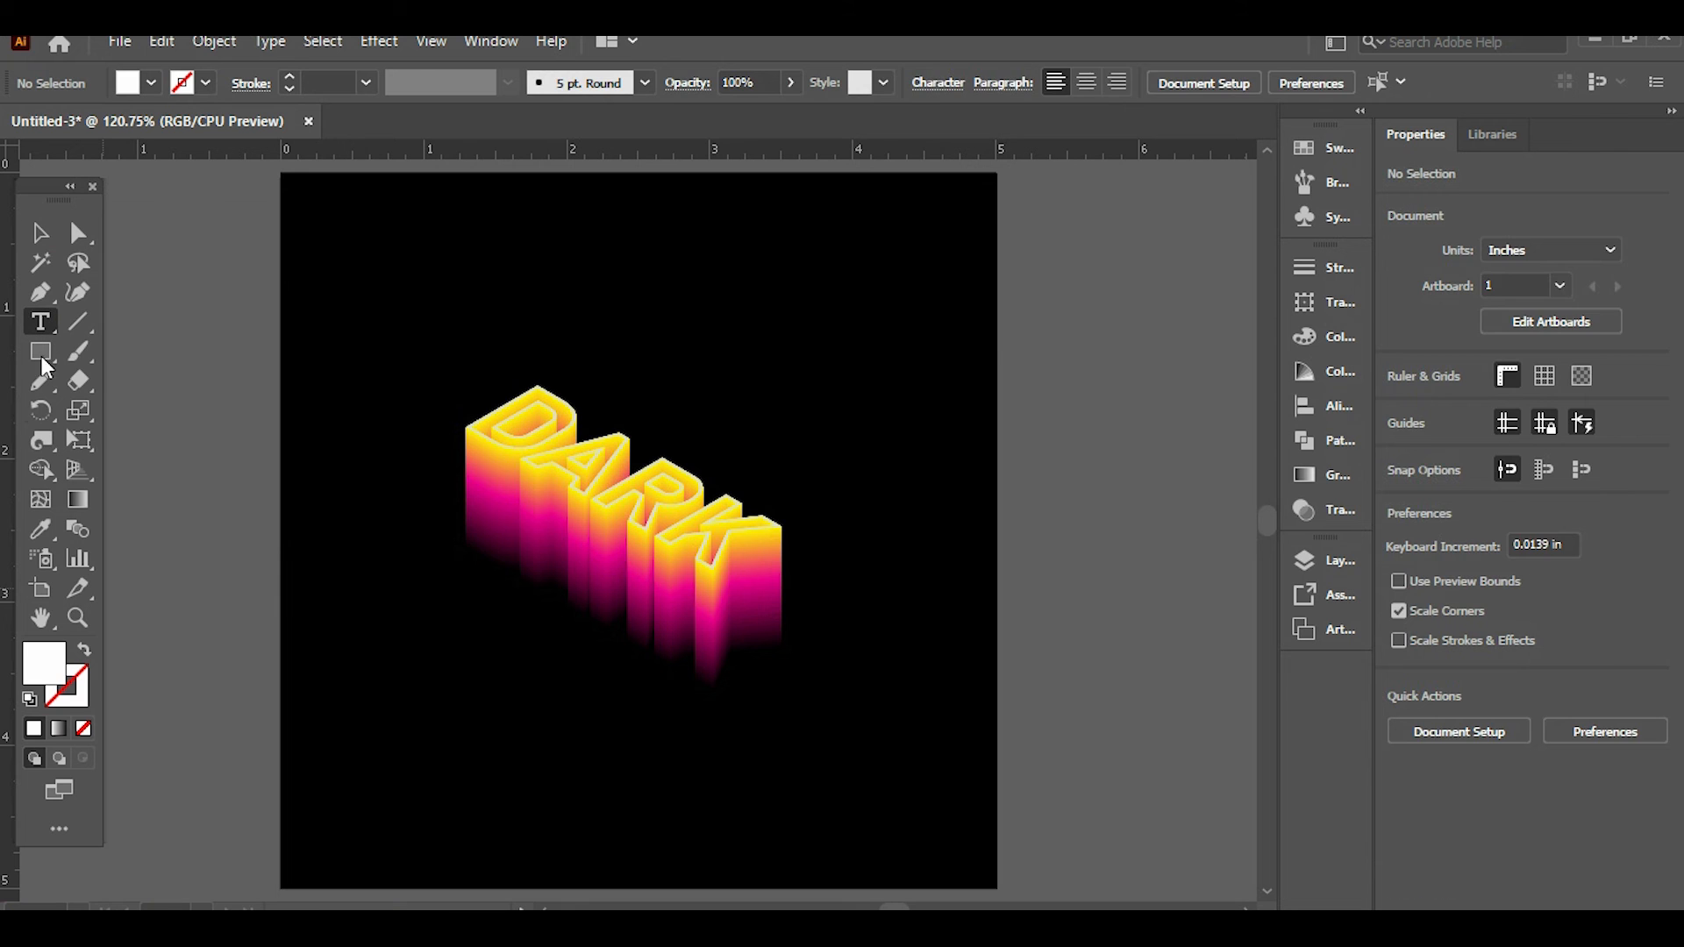
left_click(312, 504)
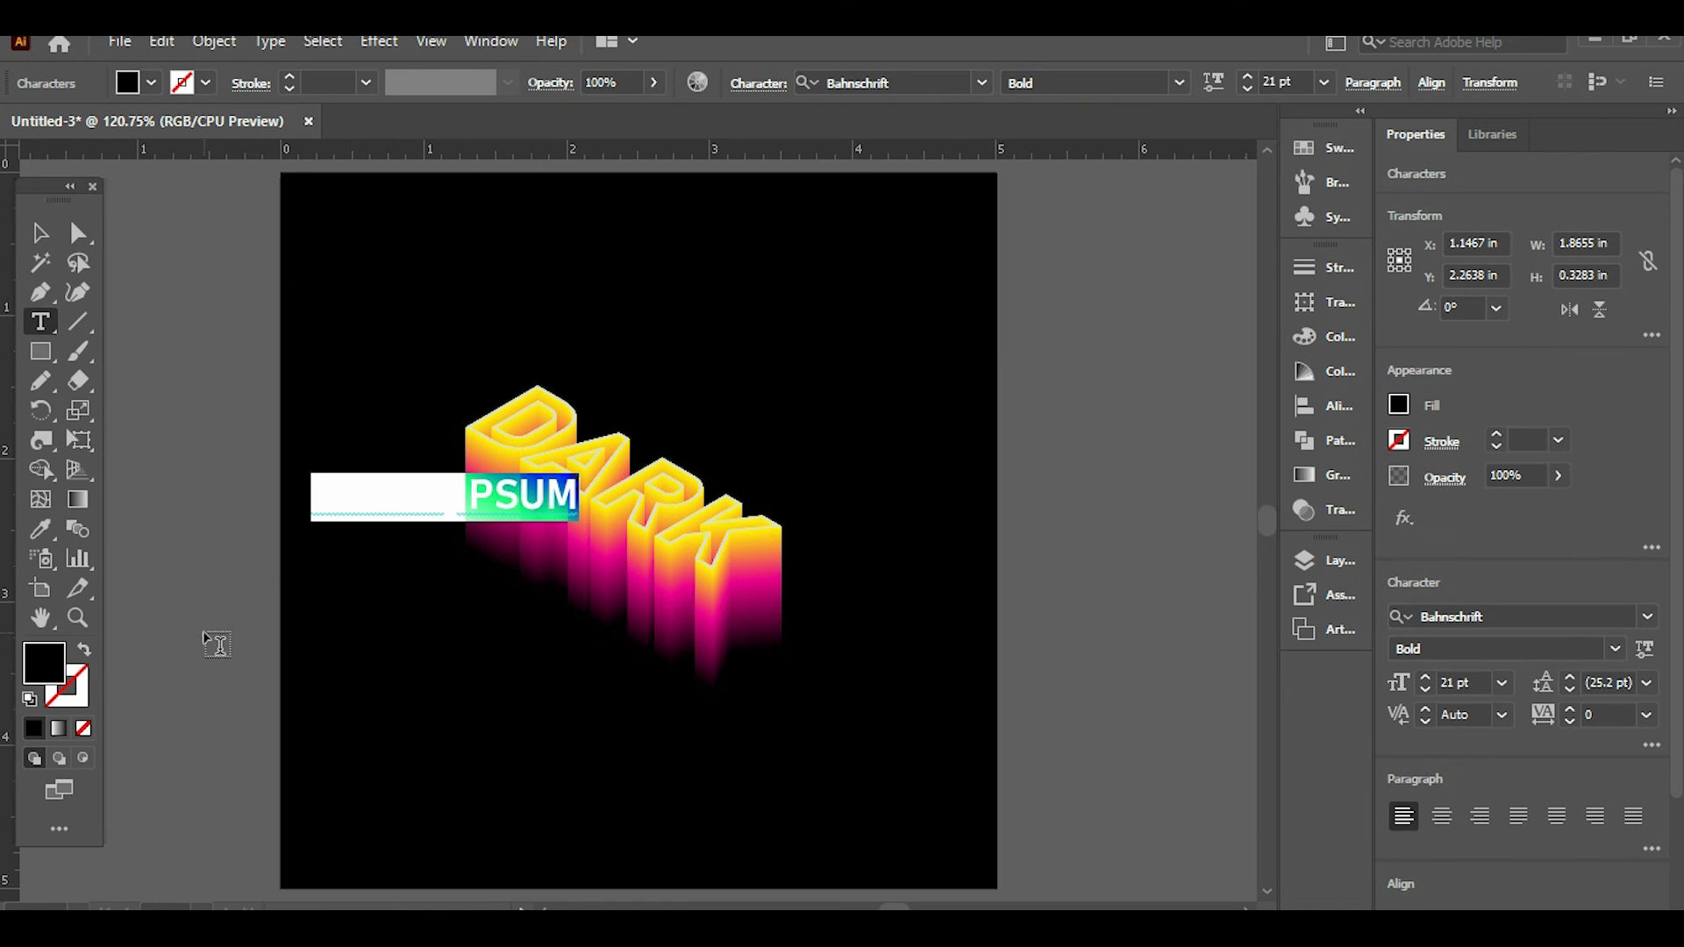
double_click(46, 667)
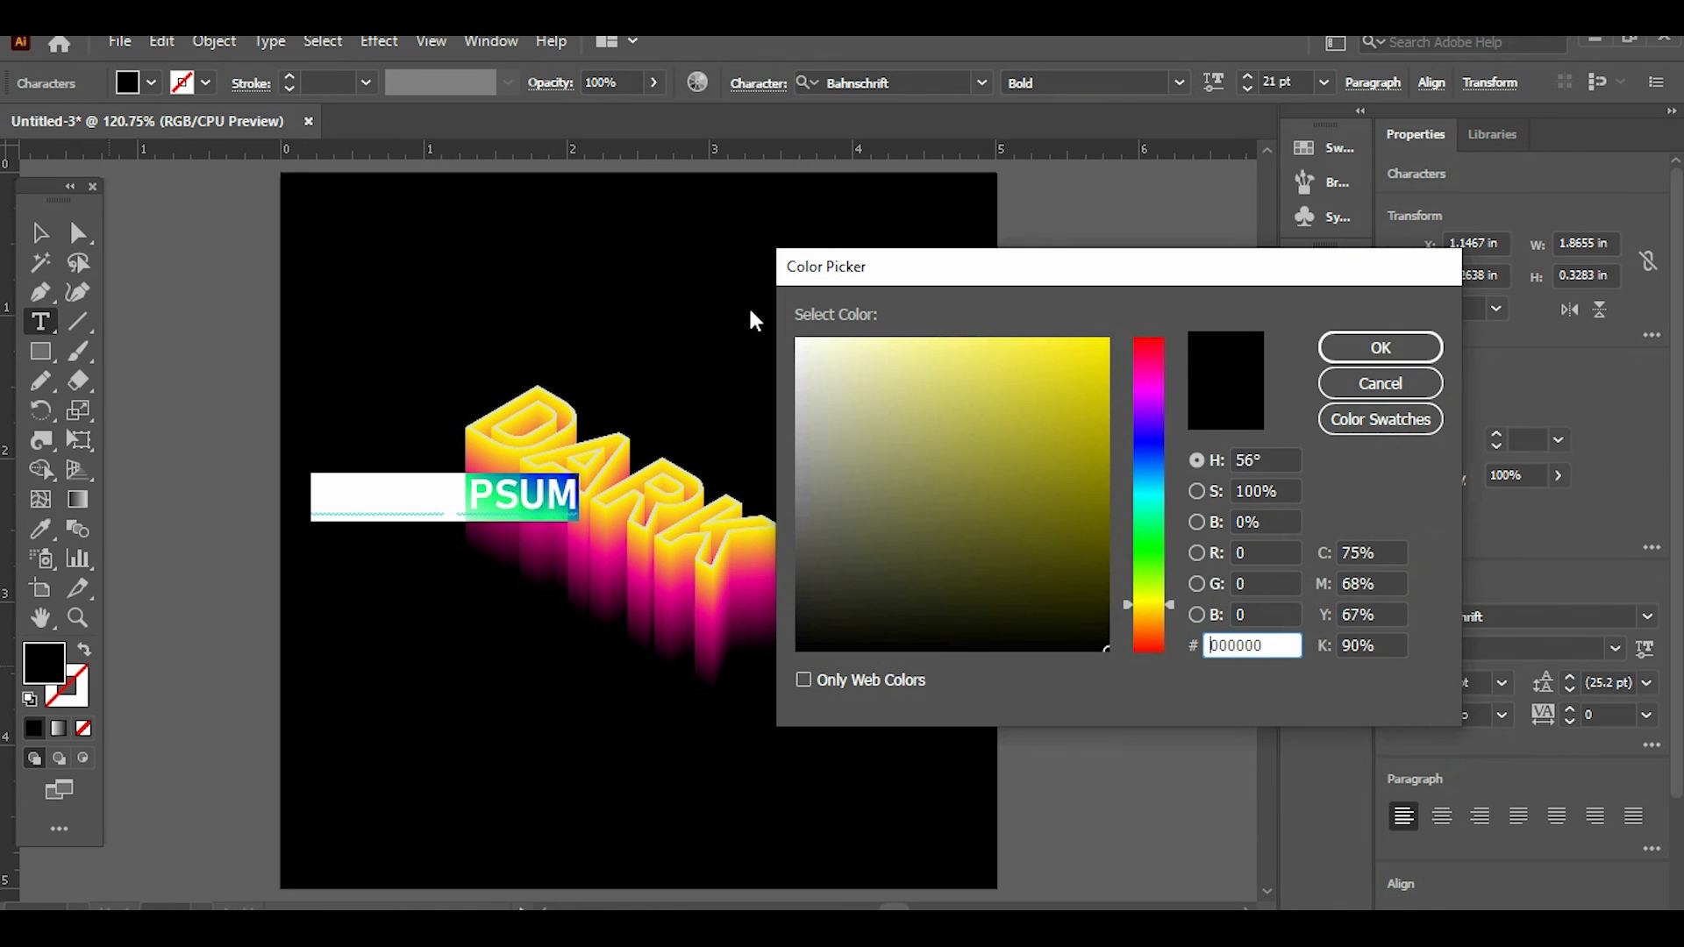
left_click_drag(828, 390, 760, 328)
left_click(1381, 348)
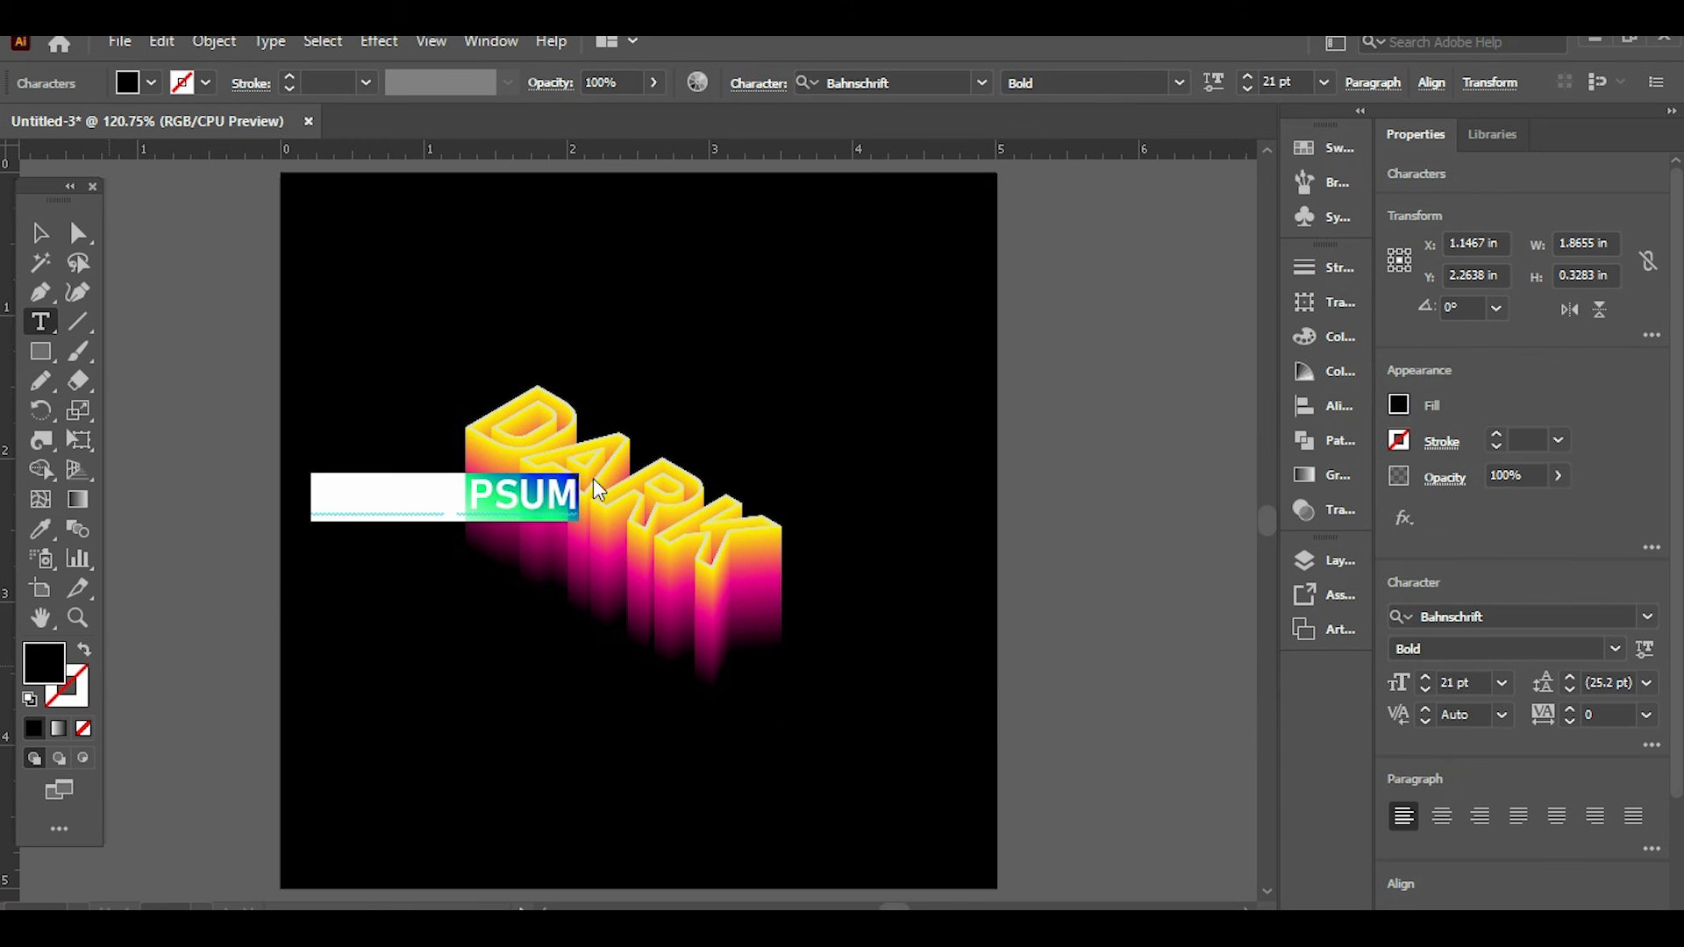
type("TH")
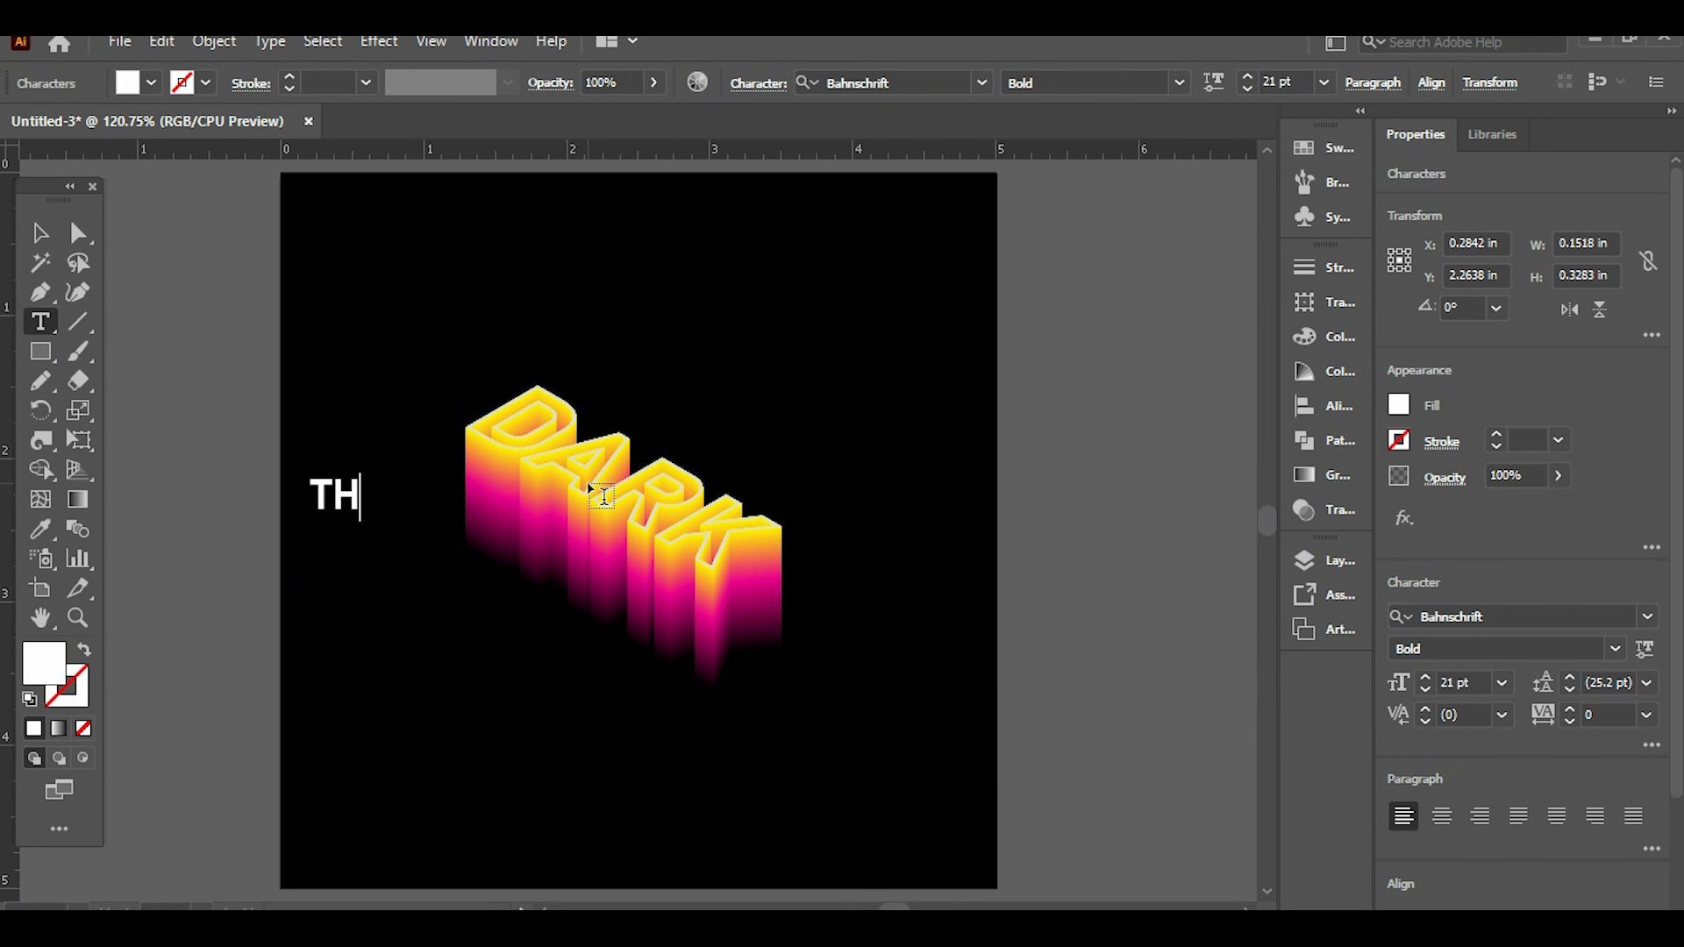
type("ANKS FOR")
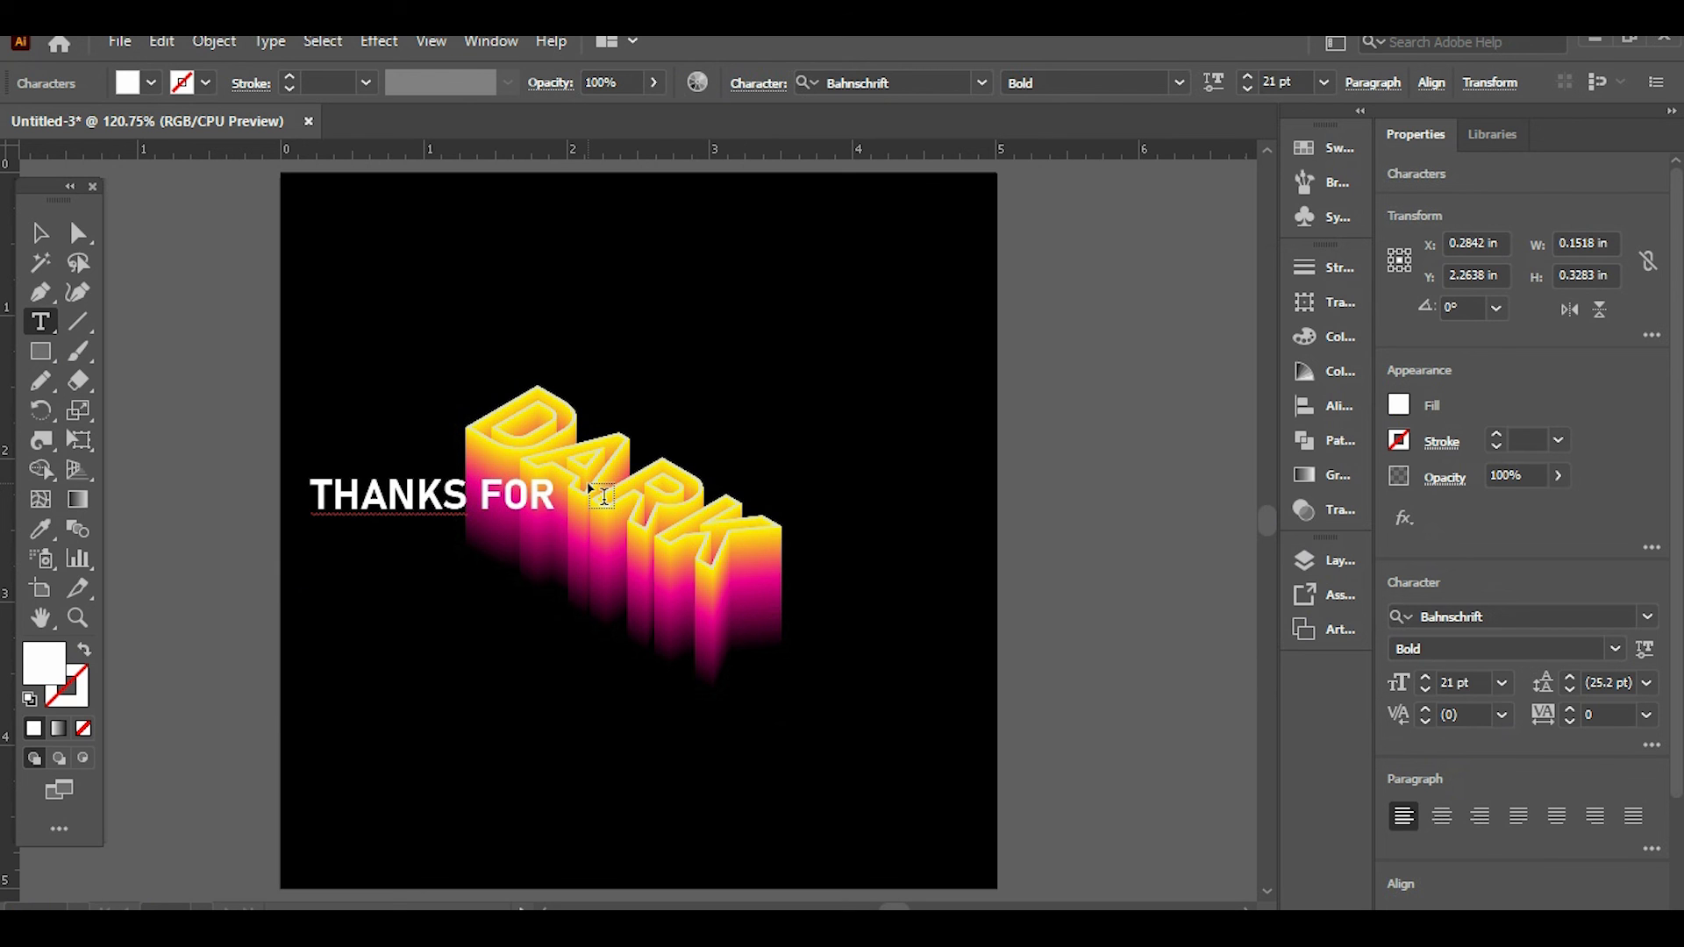
type(" WATCHING")
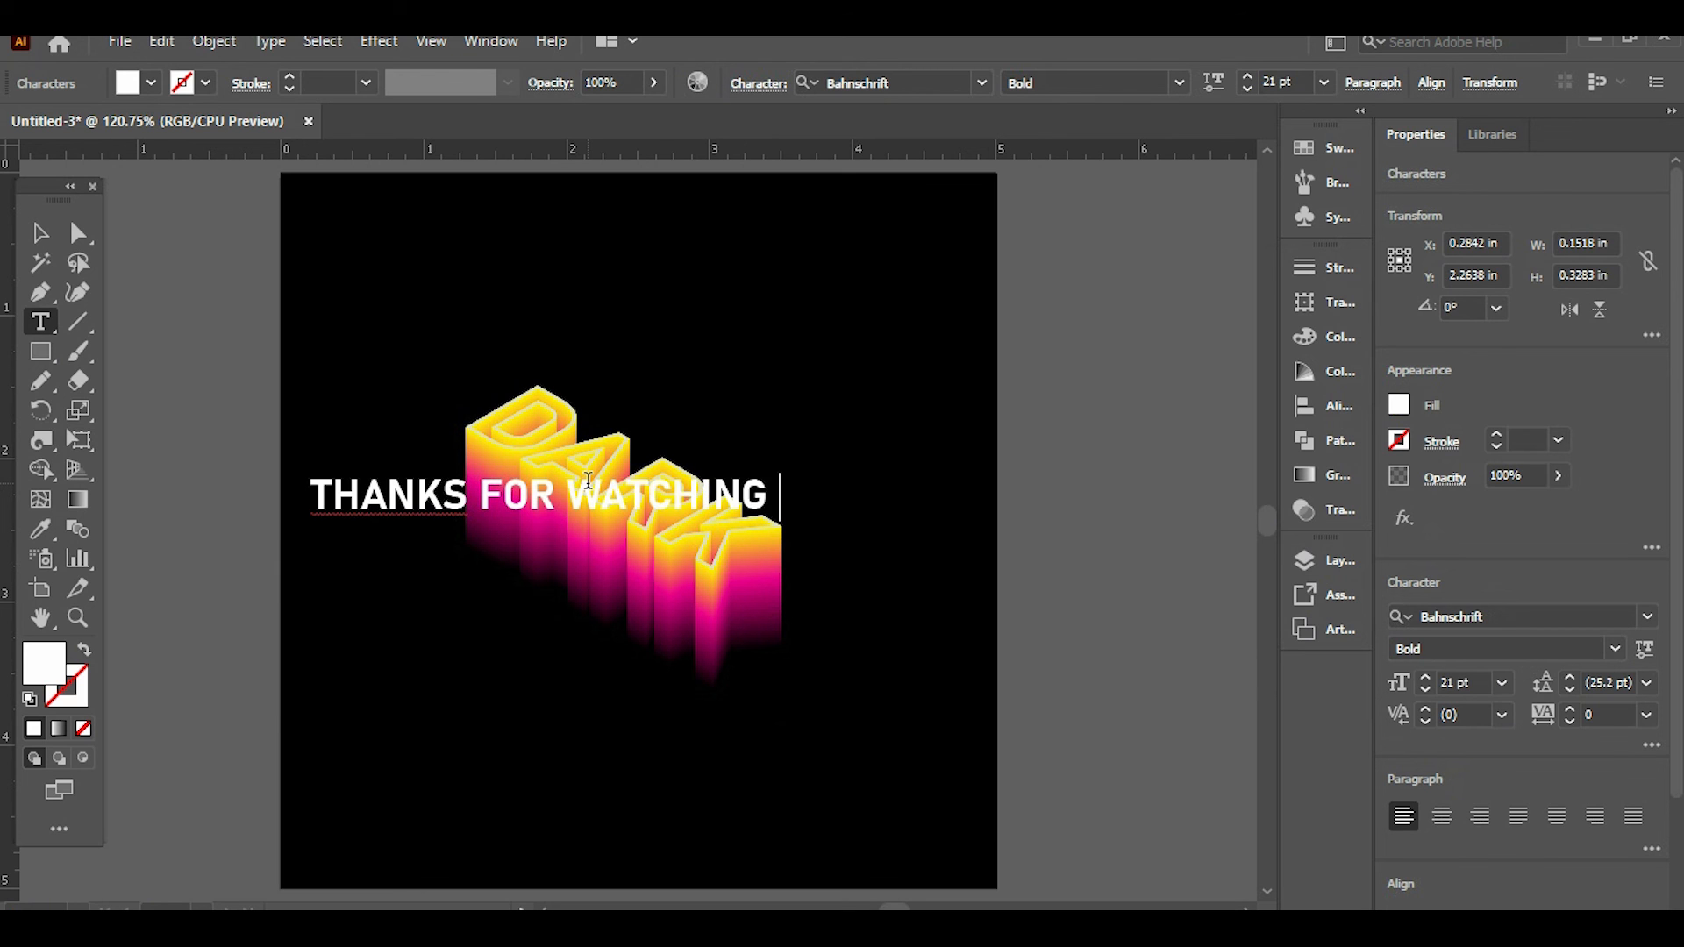
Place the THANKS FOR WATCHING text below the extruded DARK lettering, centred horizontally on the artboard
left_click(39, 239)
left_click_drag(439, 508, 531, 726)
left_click(188, 685)
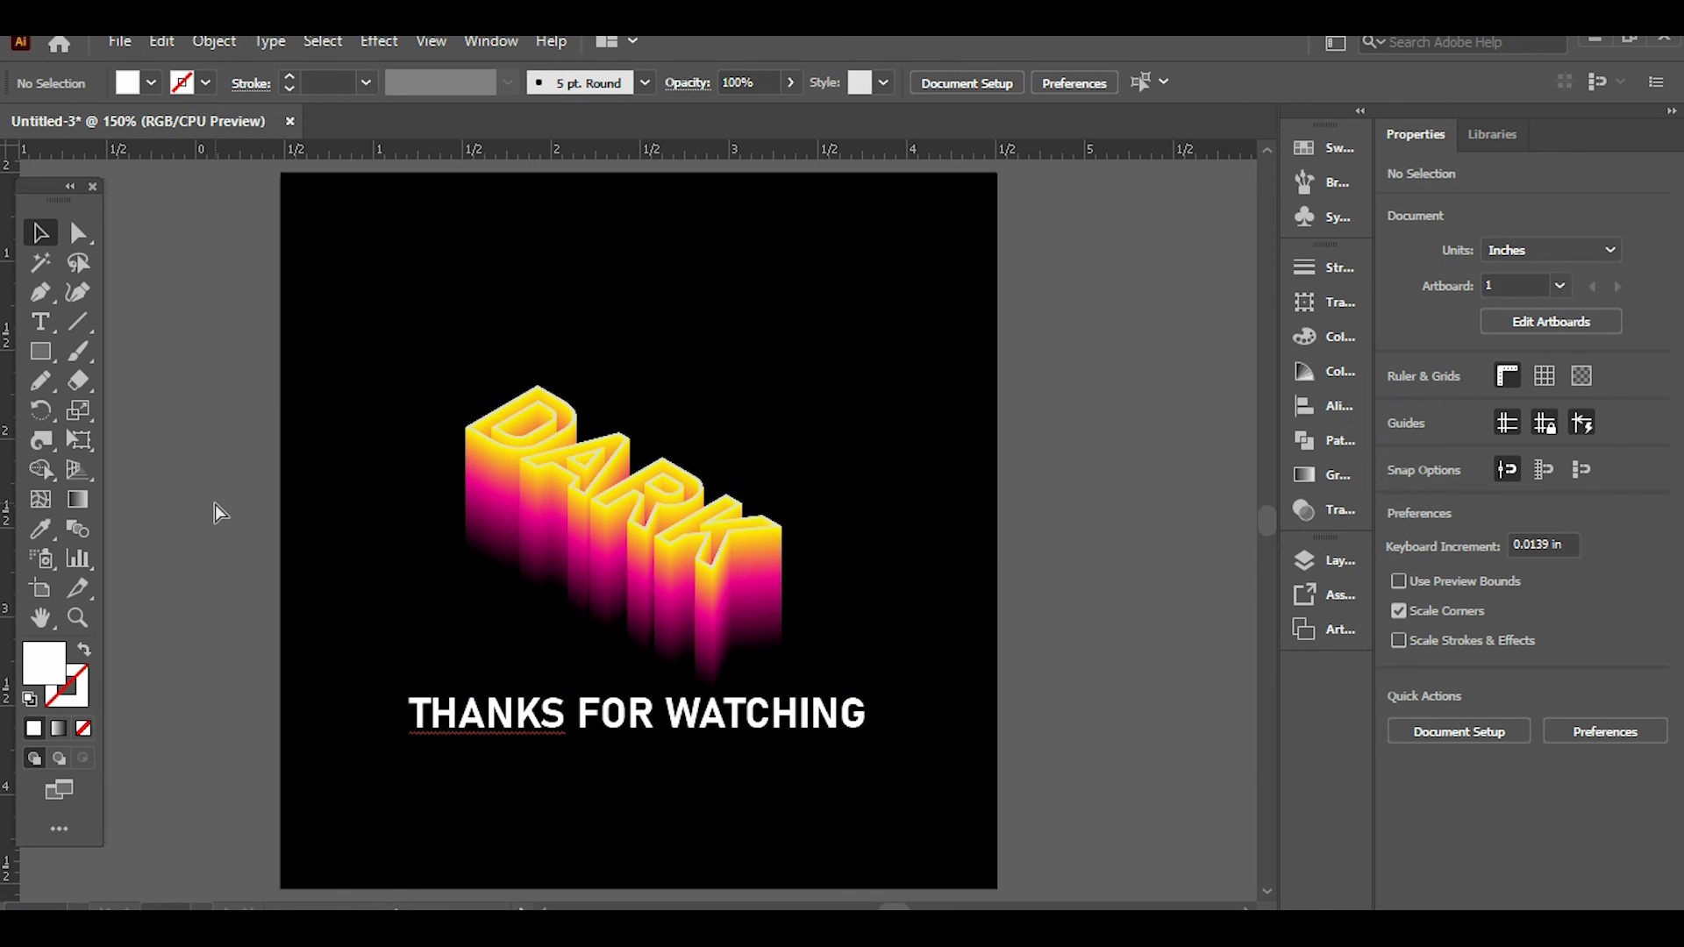
key("ctrl+=")
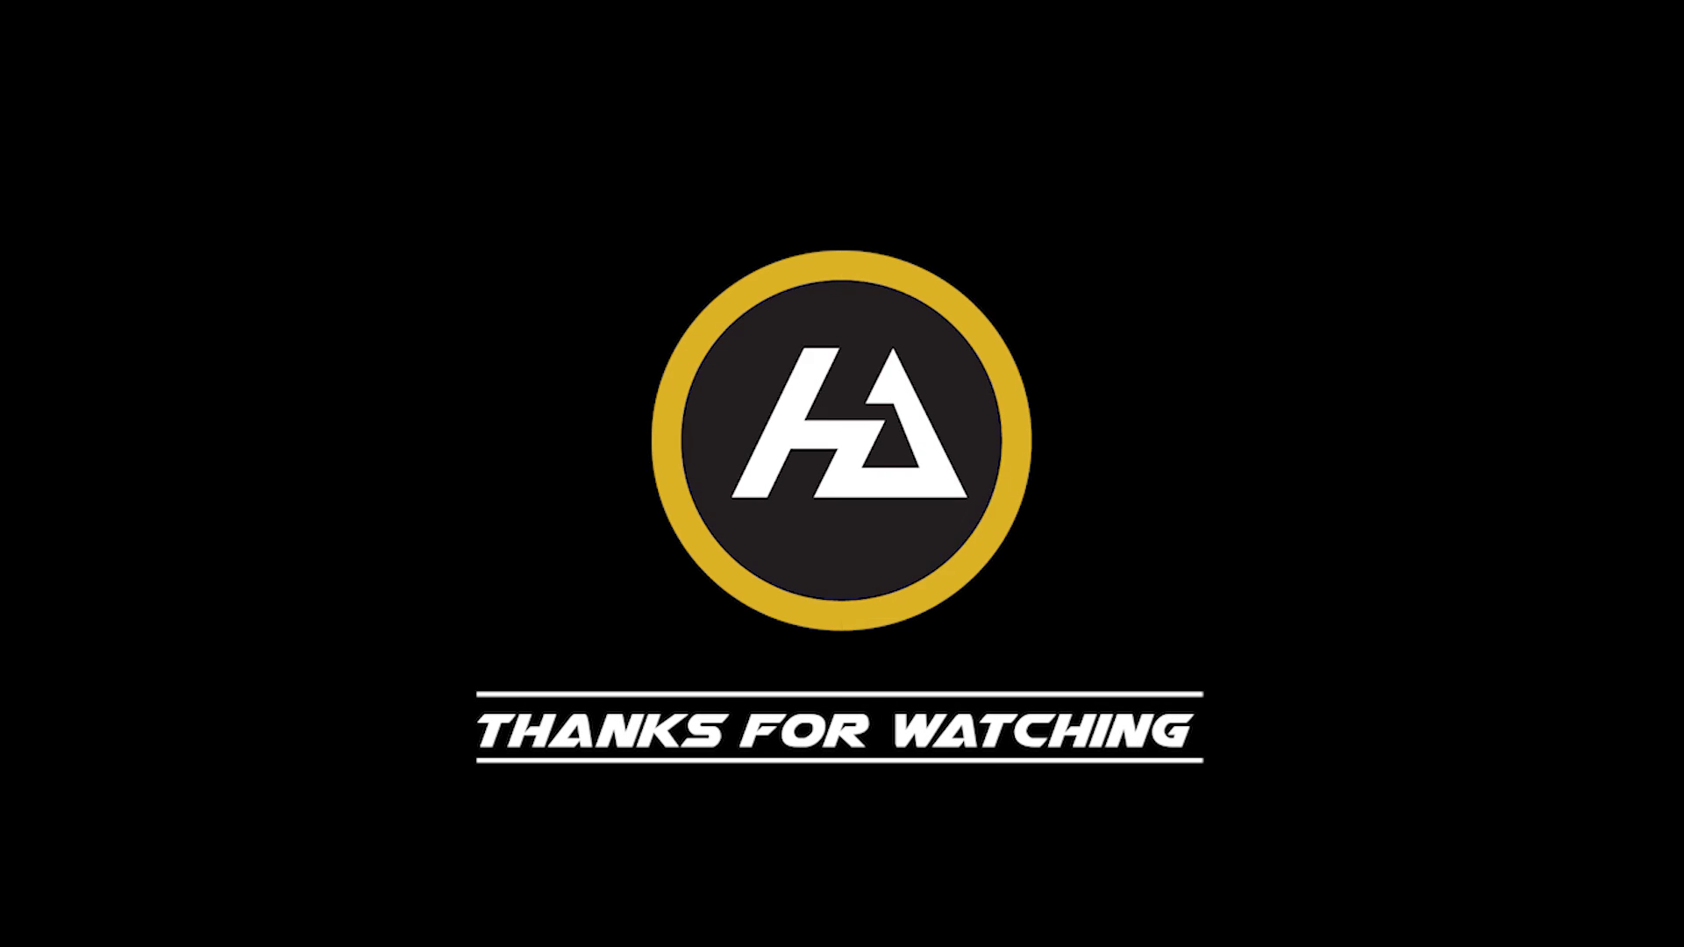